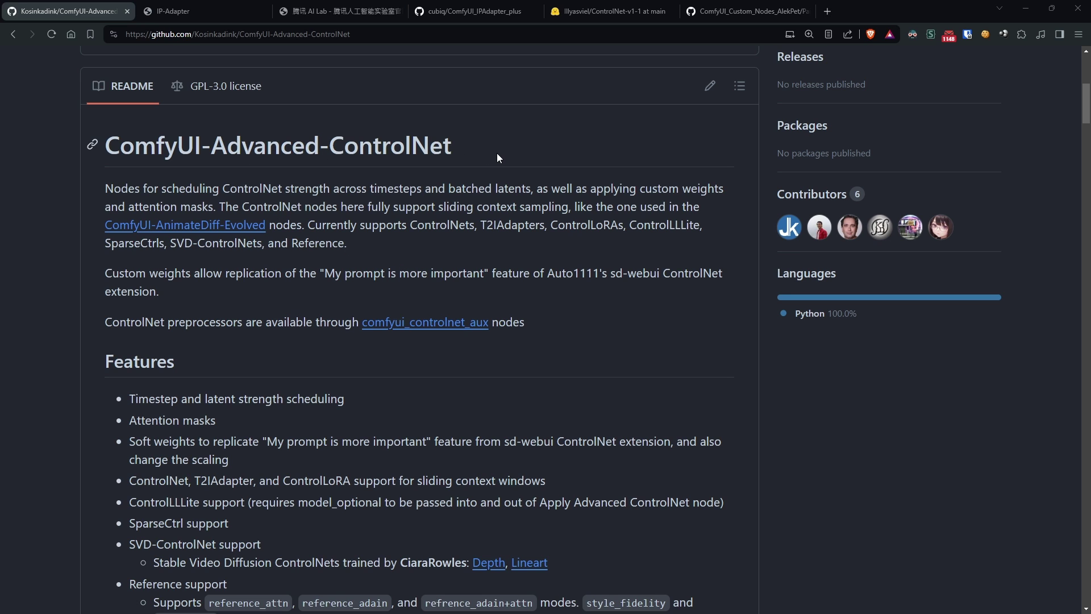
Review the IP-Adapter project page, from its overview diagram to the comparison with existing methods, and glance at the Tencent AI Lab site
left_click(214, 12)
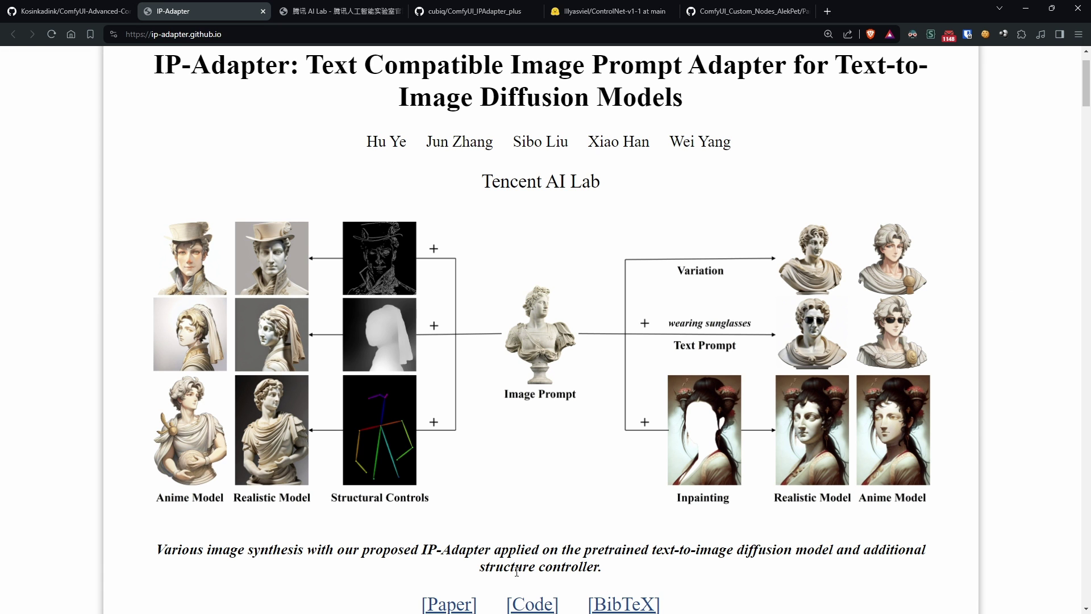
left_click(340, 11)
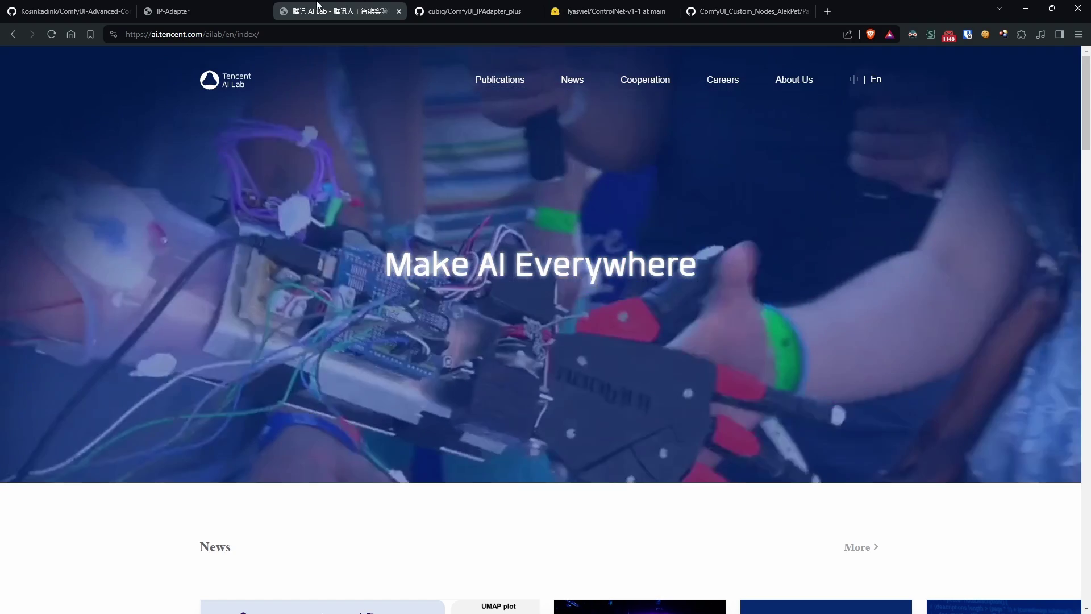
left_click(238, 6)
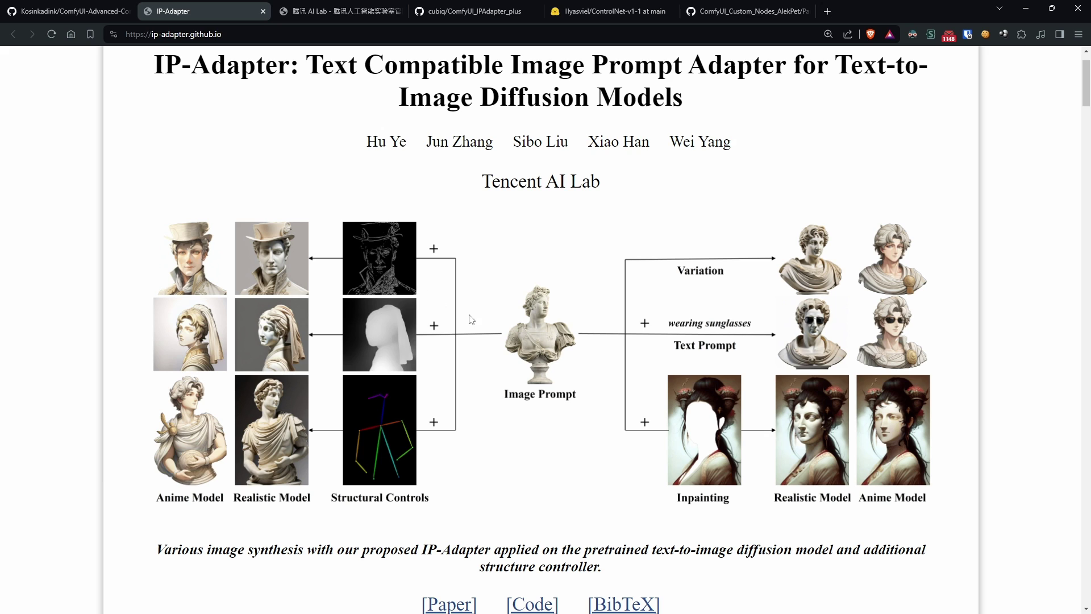
scroll(549, 341, "down", 1)
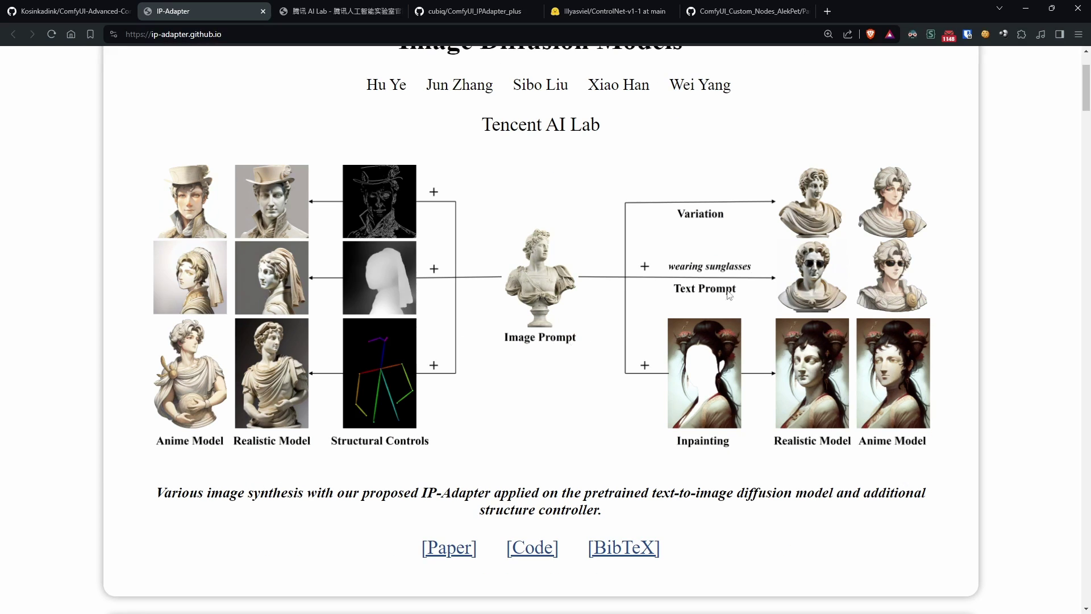
scroll(845, 246, "down", 1)
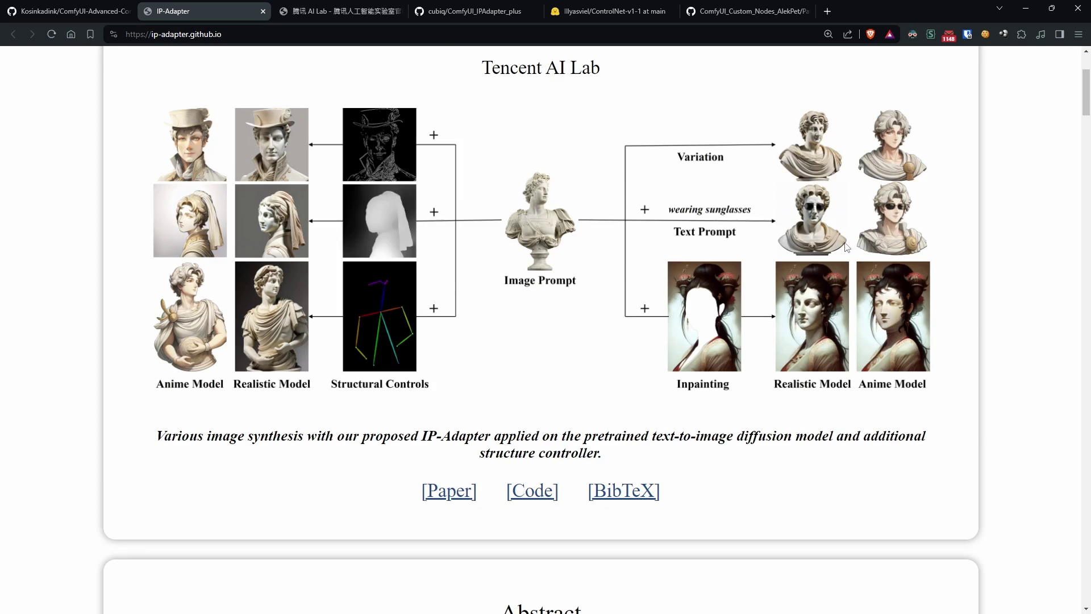
scroll(807, 298, "down", 13)
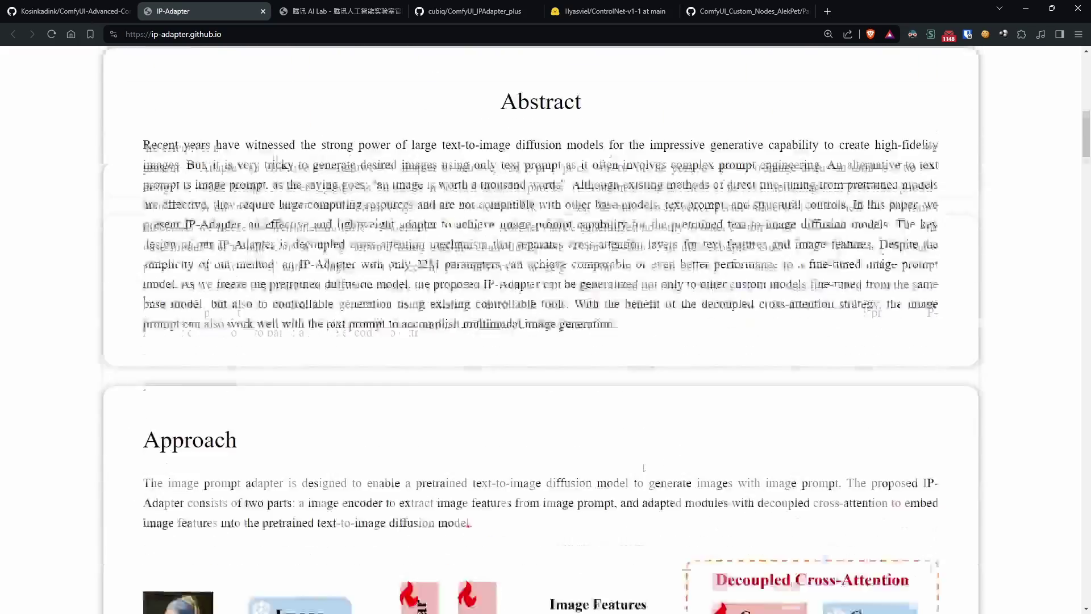
scroll(390, 493, "down", 12)
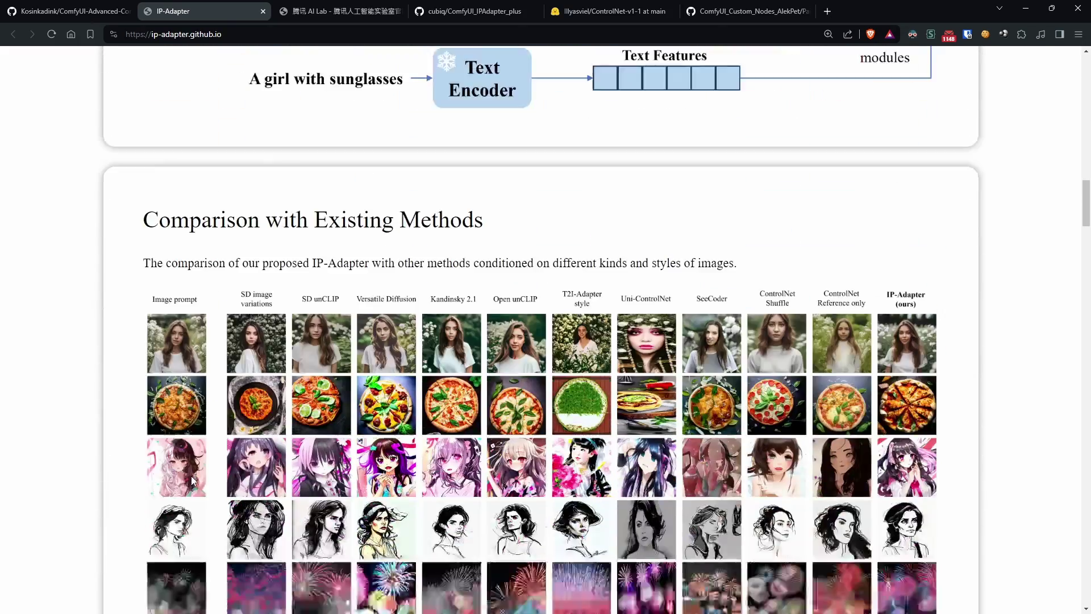
scroll(191, 480, "down", 3)
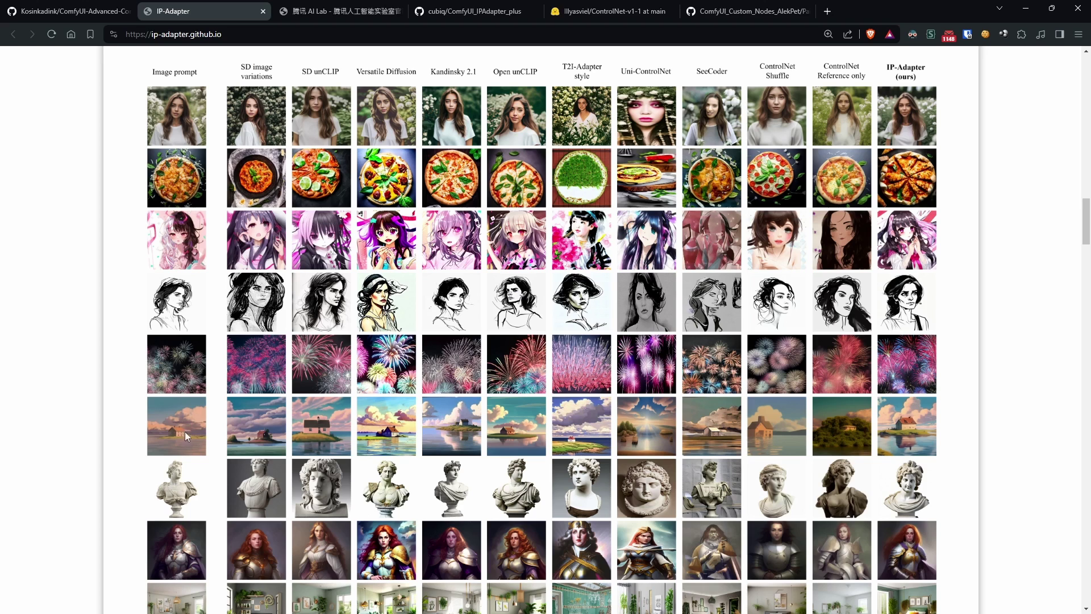
Read the important updates in the ComfyUI_IPAdapter_plus repository's README, highlighting the 2024/03/23 breaking update entry
left_click(461, 8)
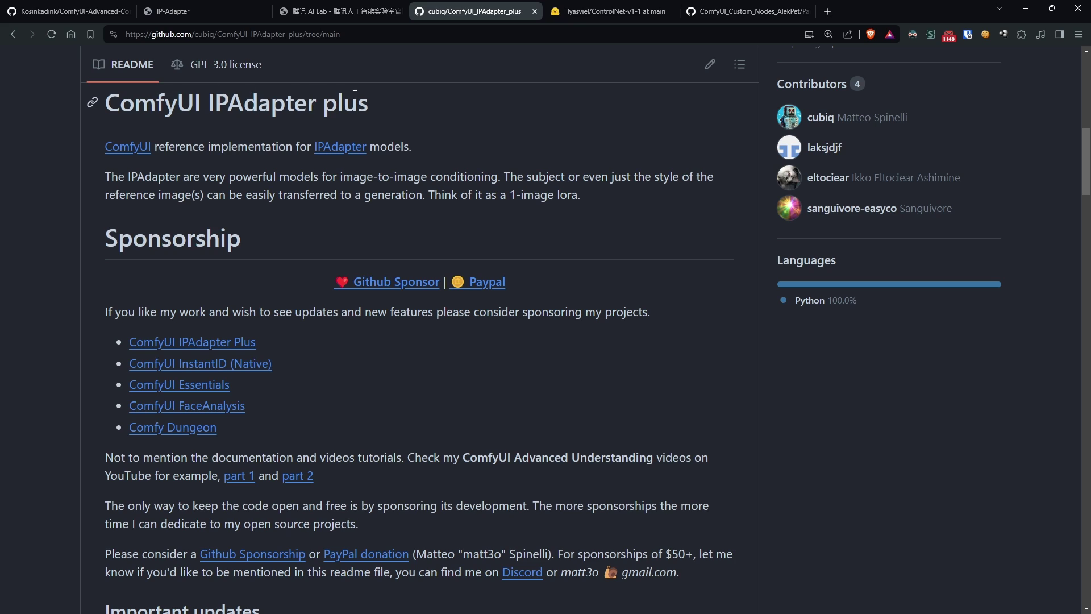
scroll(426, 221, "up", 4)
scroll(414, 301, "down", 7)
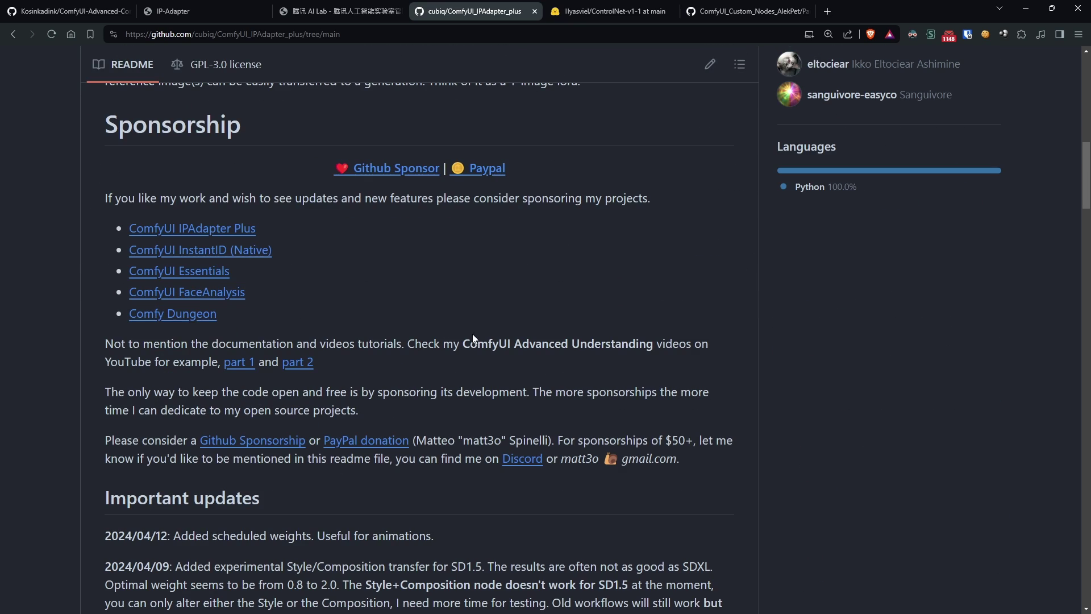
scroll(470, 333, "down", 3)
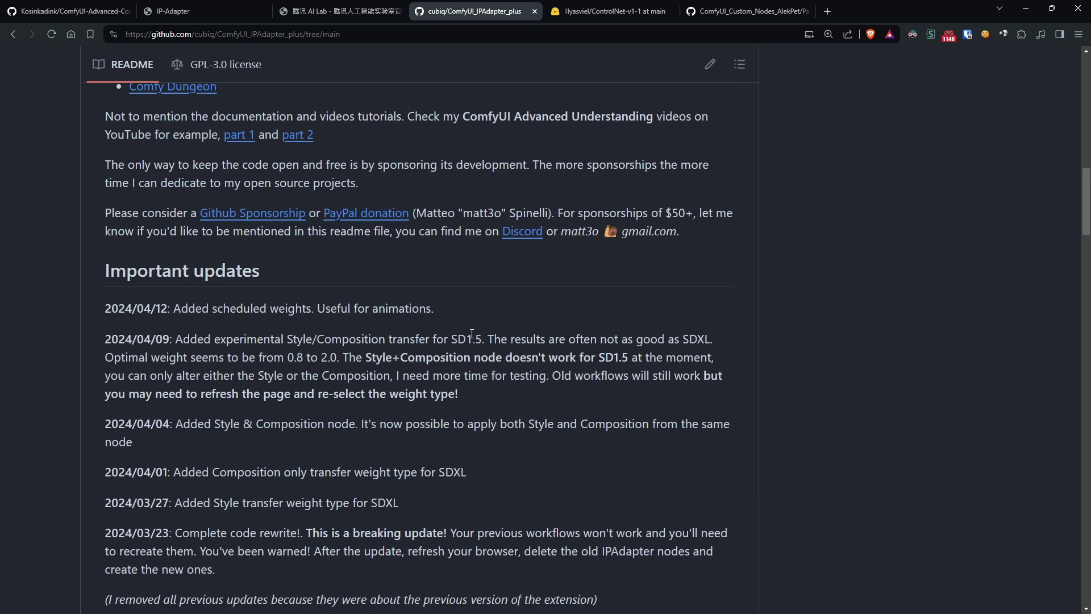
scroll(471, 334, "down", 4)
scroll(472, 333, "up", 1)
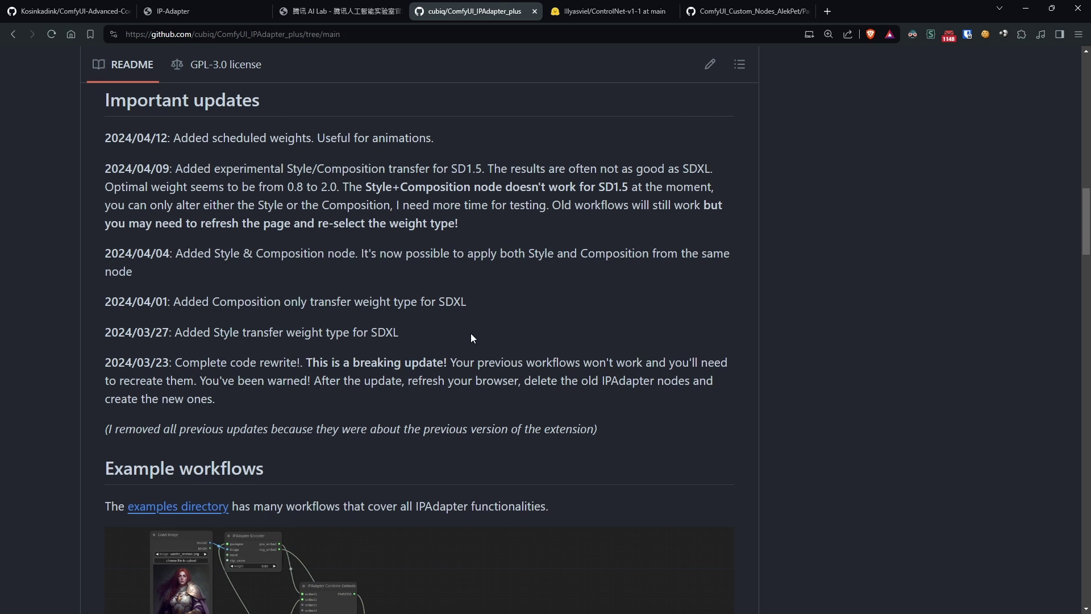
left_click_drag(349, 398, 104, 365)
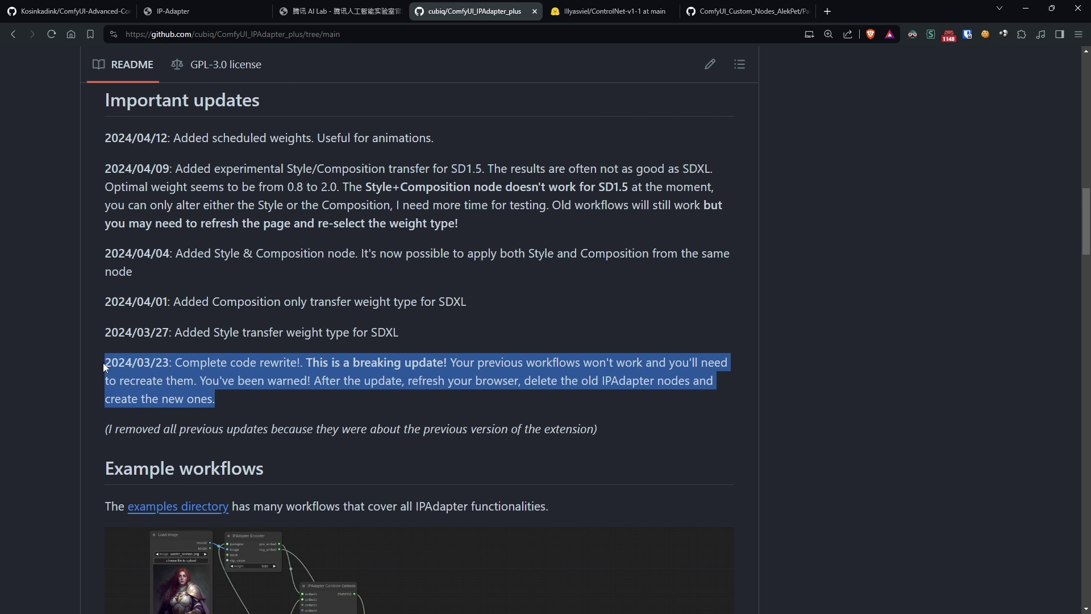
left_click(169, 323)
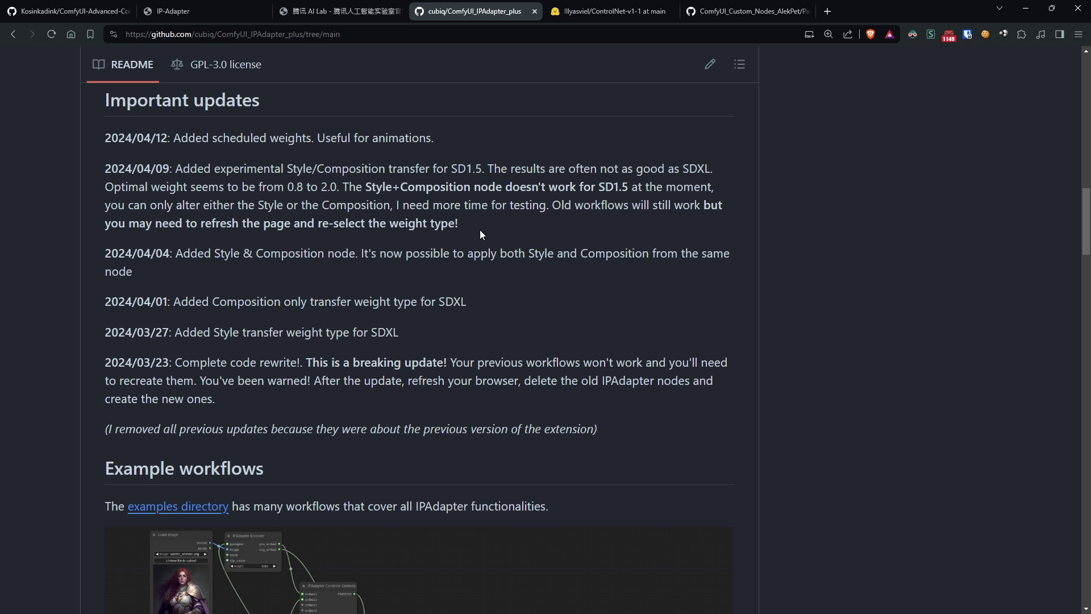
Copy the HTTPS clone URL of the ComfyUI_IPAdapter_plus repository
scroll(512, 160, "up", 15)
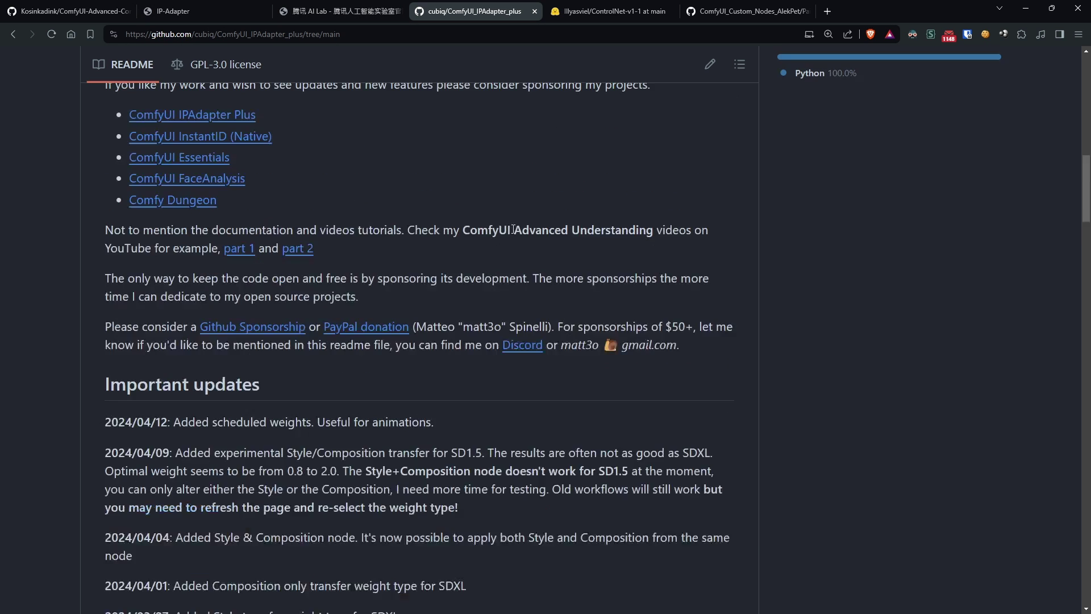
left_click(690, 206)
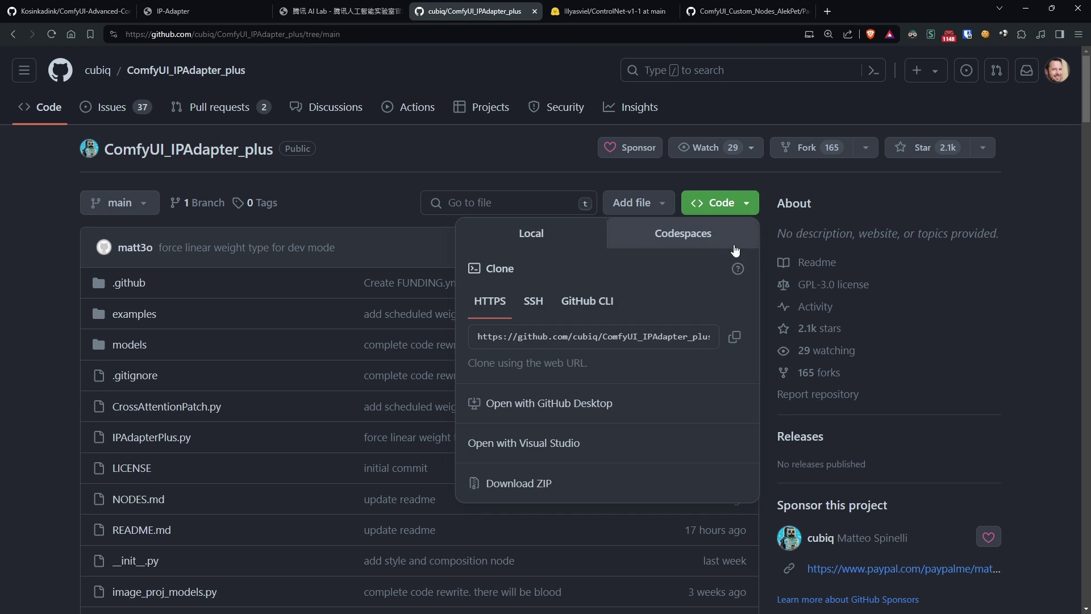
left_click(735, 336)
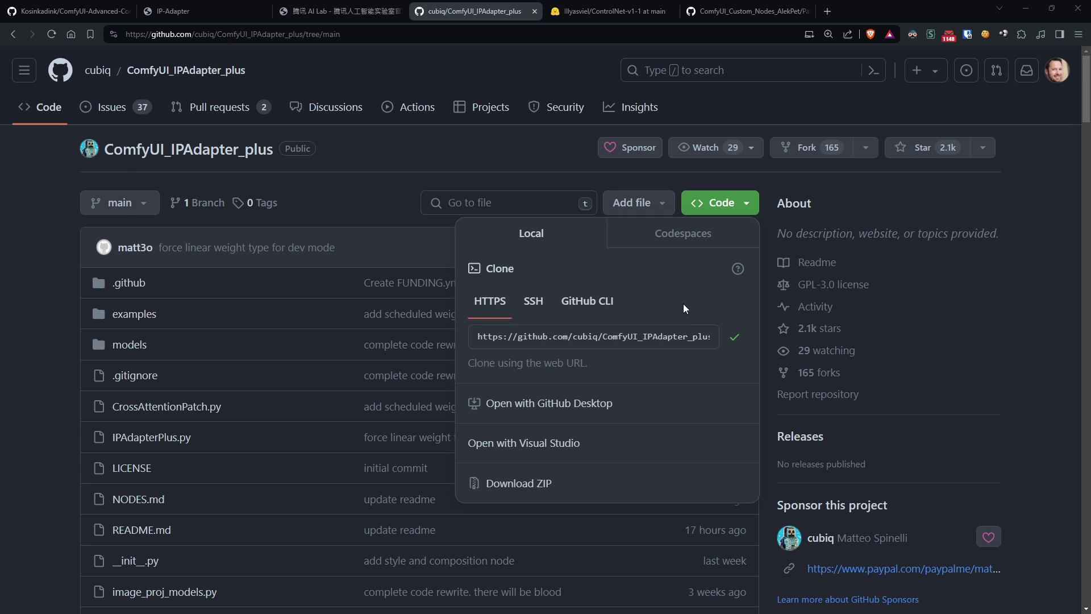
Switch to File Explorer and open a command prompt in the ComfyUI custom_nodes folder
key("alt+Tab")
left_click(598, 30)
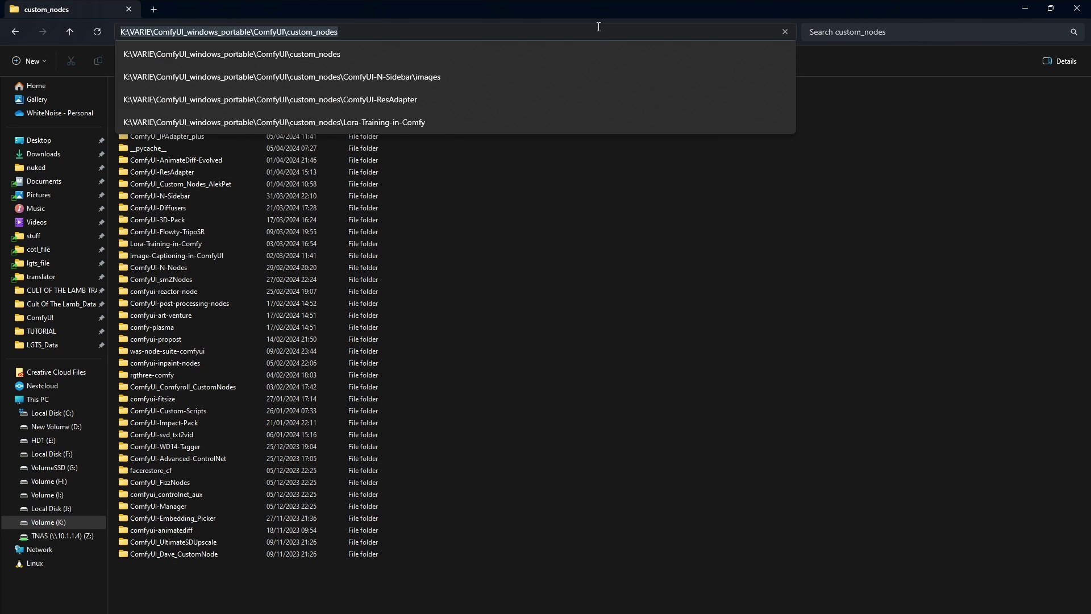
type("cmd")
key("Return")
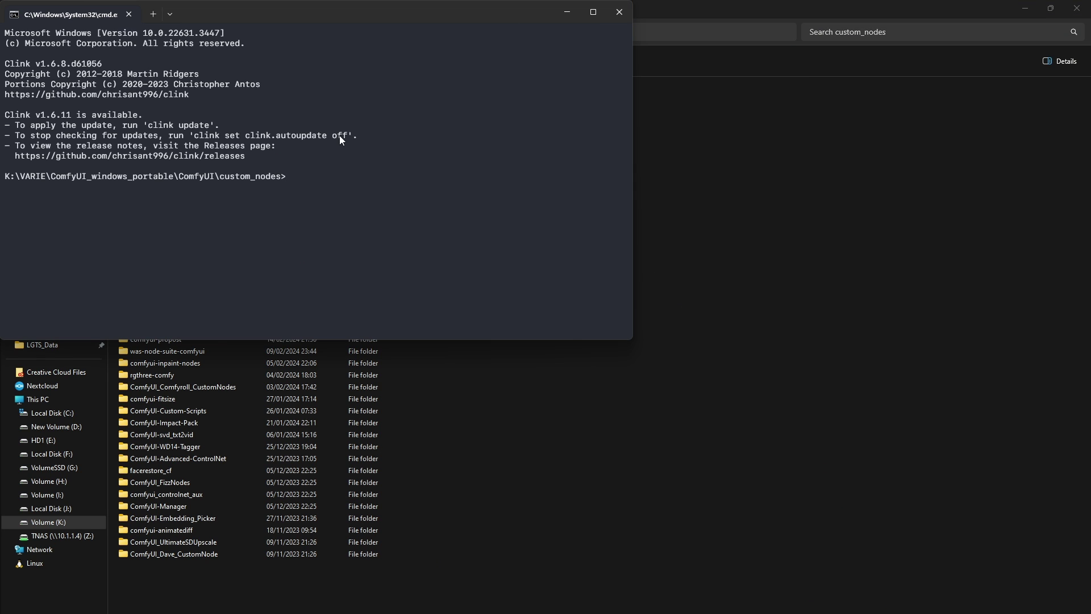
type("git c")
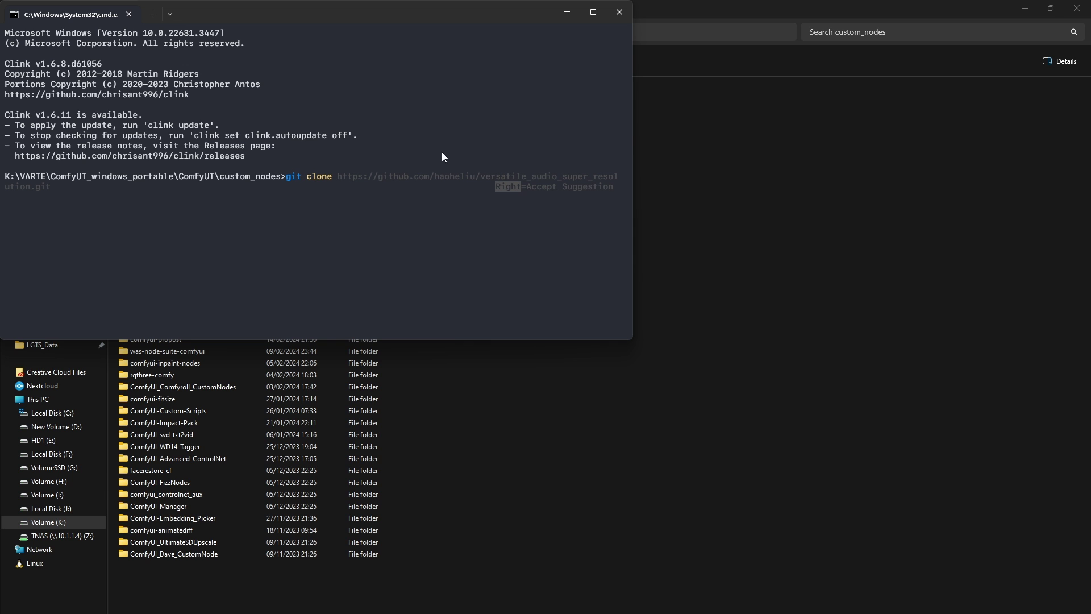
type("lone")
type("https://github.com/cubiq/ComfyUI_IPAdapter_plus.git")
key("Return")
Switch back to the browser and examine the README's installation model list, highlighting the /ComfyUI/models/clip_vision path
key("alt+Tab")
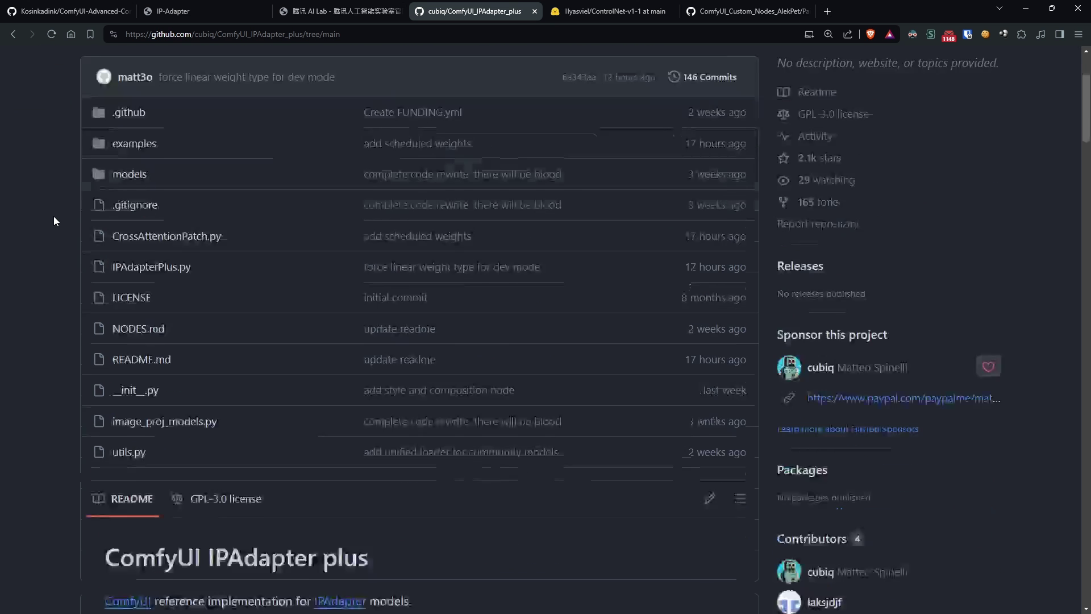
scroll(54, 217, "down", 15)
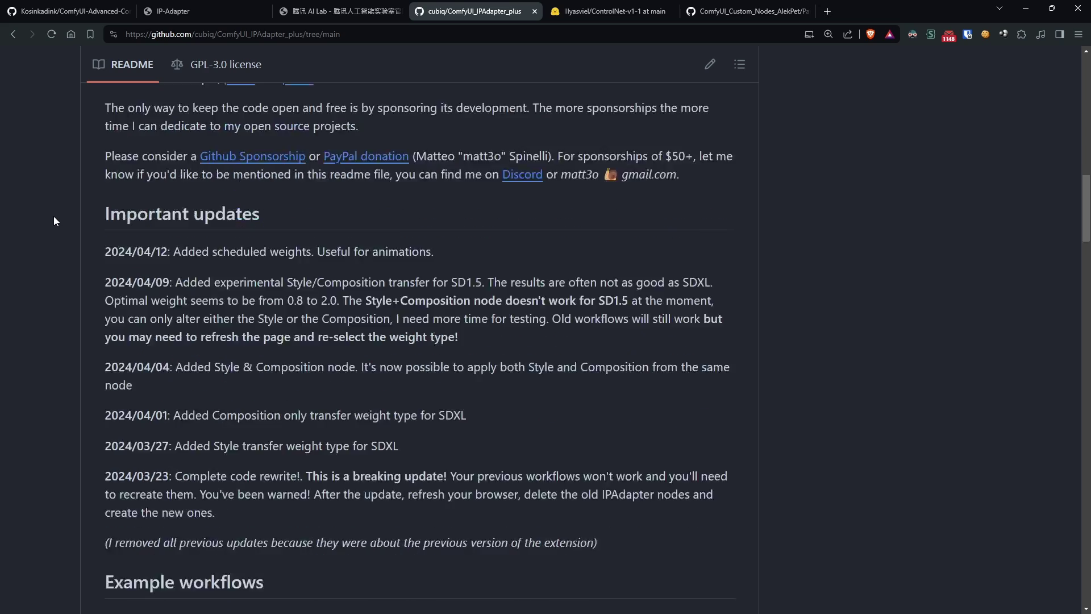
scroll(54, 216, "down", 20)
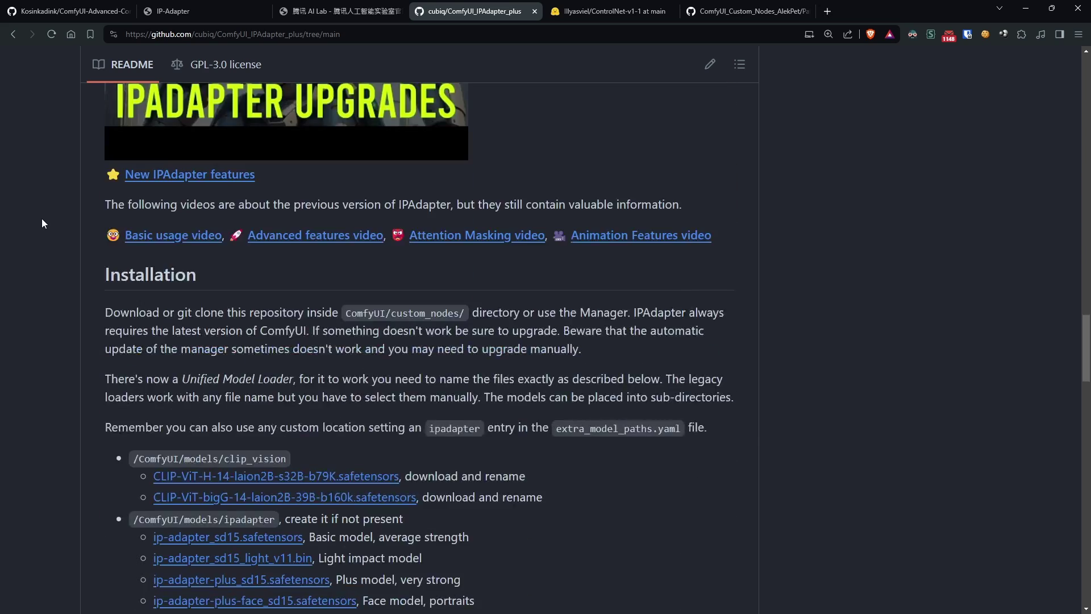
scroll(40, 223, "down", 5)
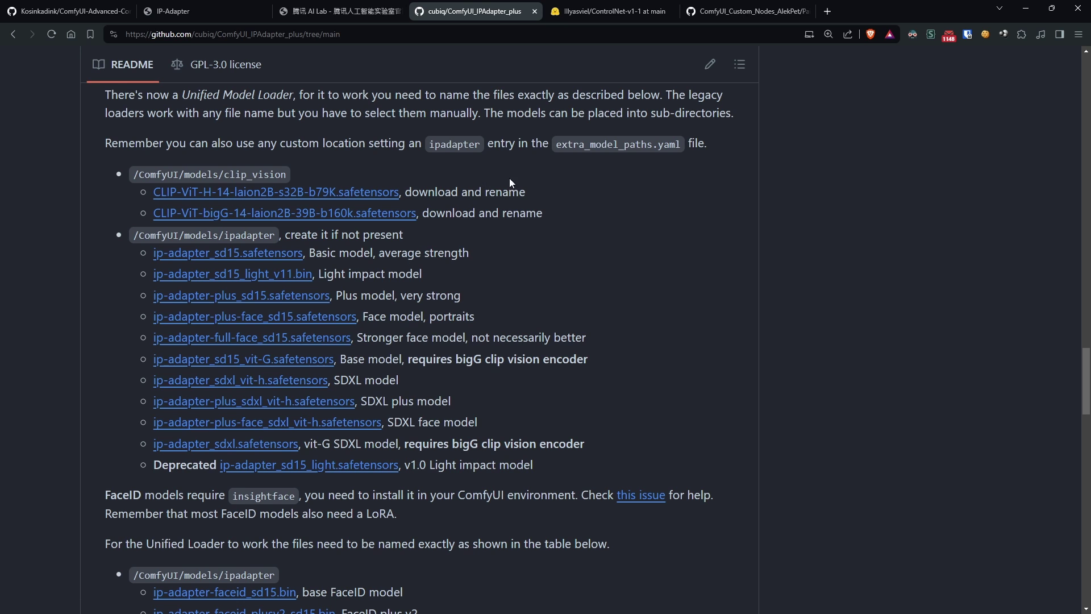
left_click_drag(133, 174, 185, 174)
left_click(293, 174)
triple_click(292, 174)
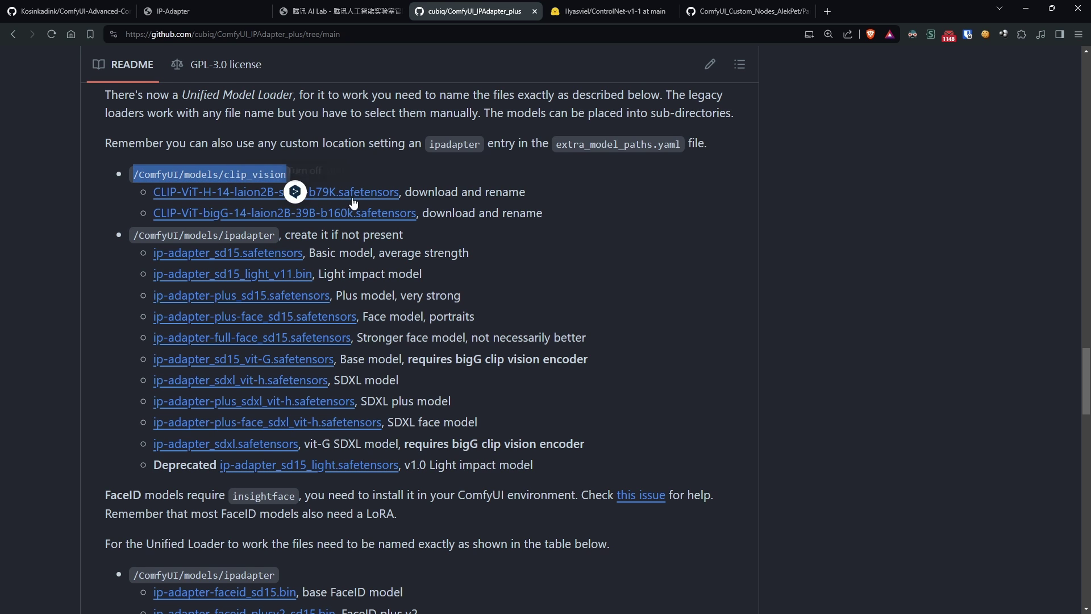
left_click(375, 197)
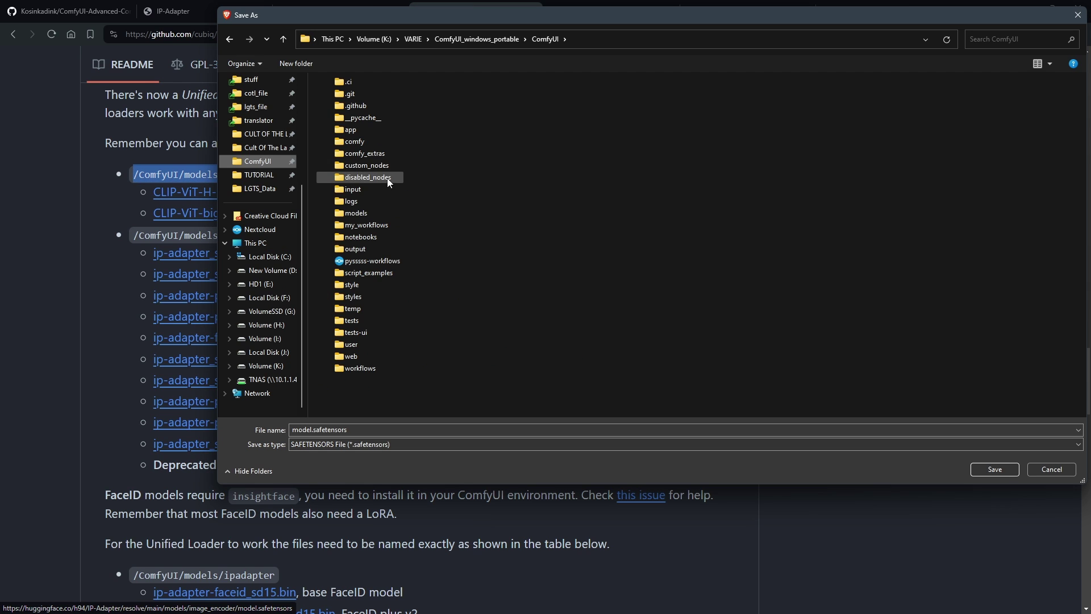
double_click(382, 215)
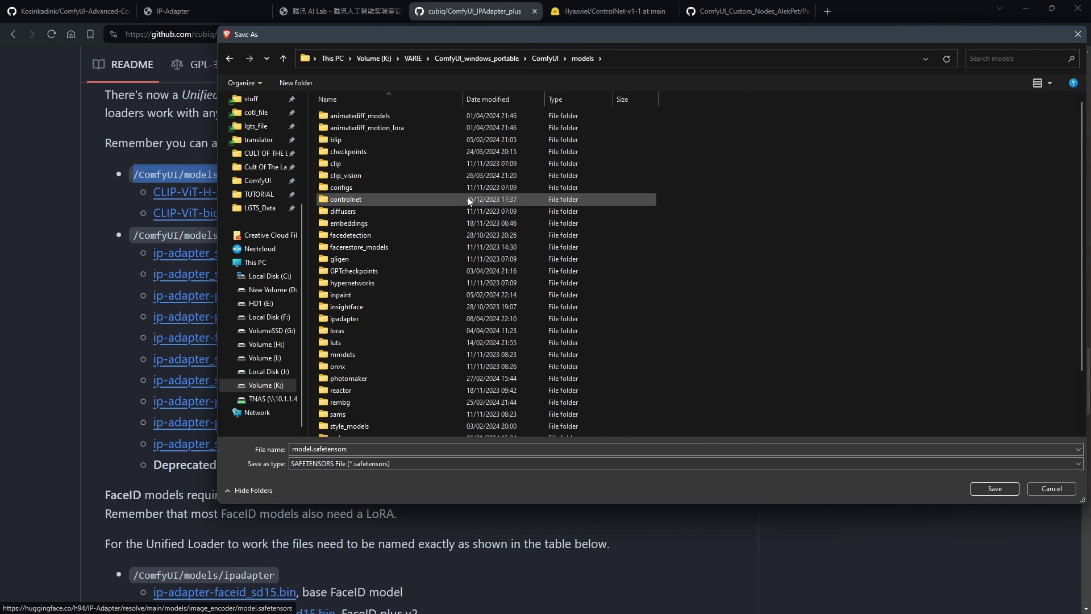
double_click(394, 175)
double_click(458, 101)
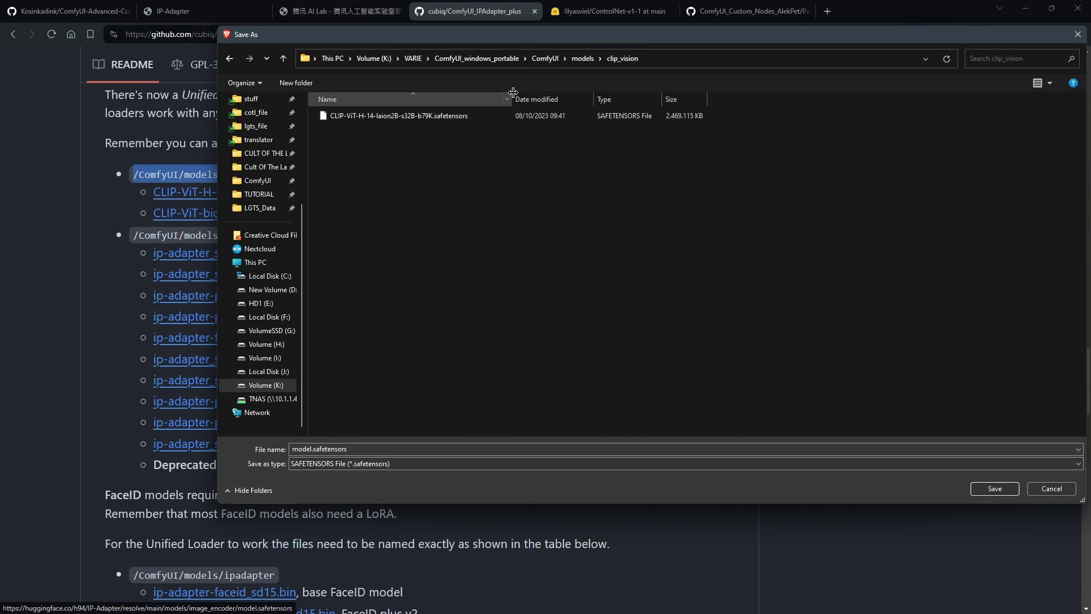
left_click(362, 449)
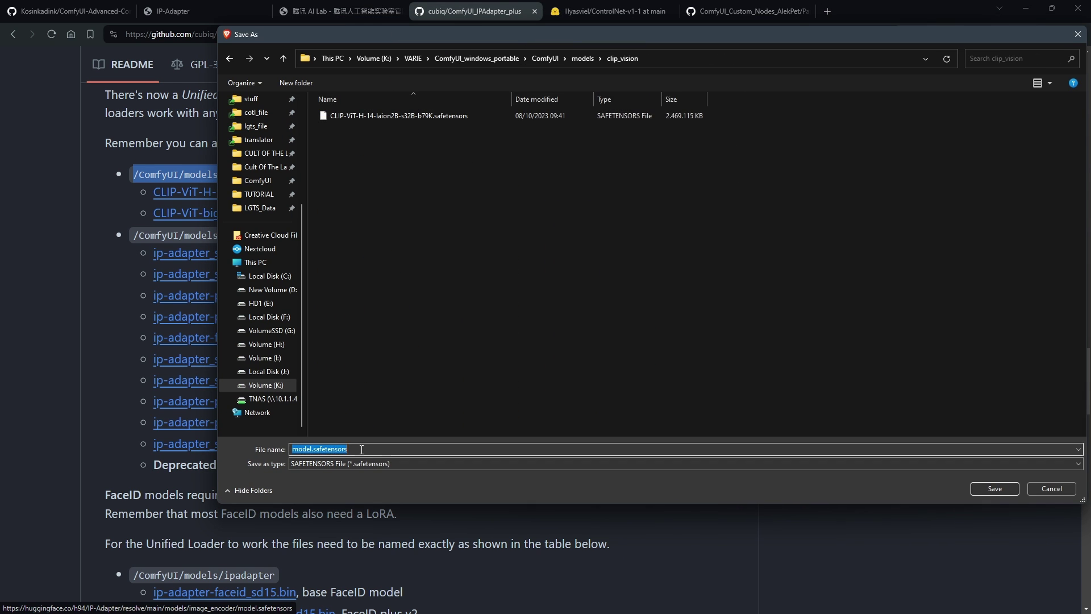
left_click(435, 116)
key("Escape")
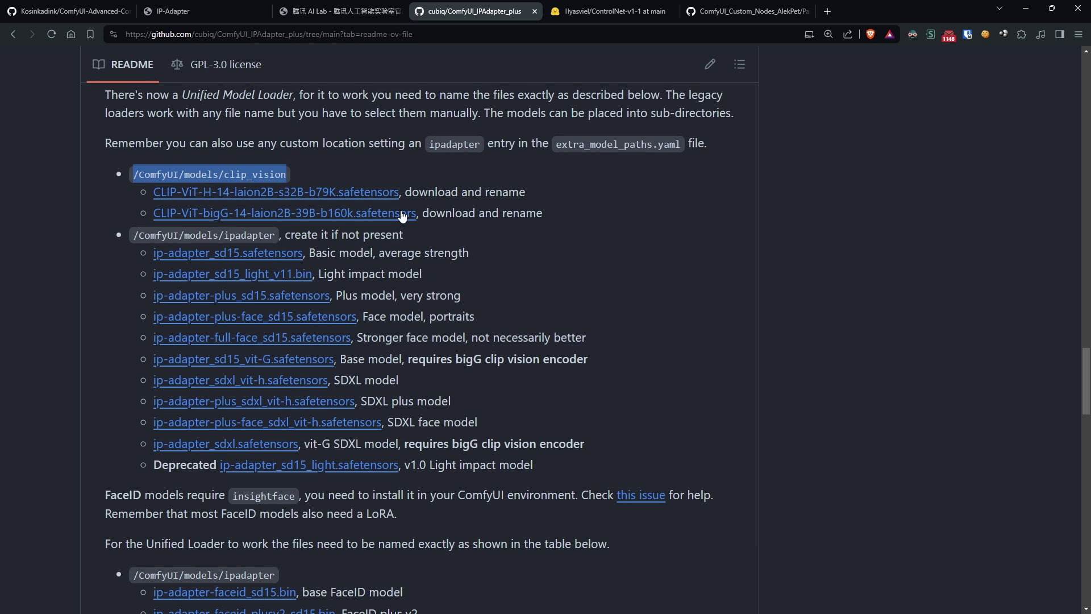
Download the bigG CLIP vision model into ComfyUI/models/clip_vision, naming the file CLIP-ViT-bigG-14-laion2B-39B-b160k.safetensors
left_click_drag(416, 214, 154, 219)
key("ctrl+c")
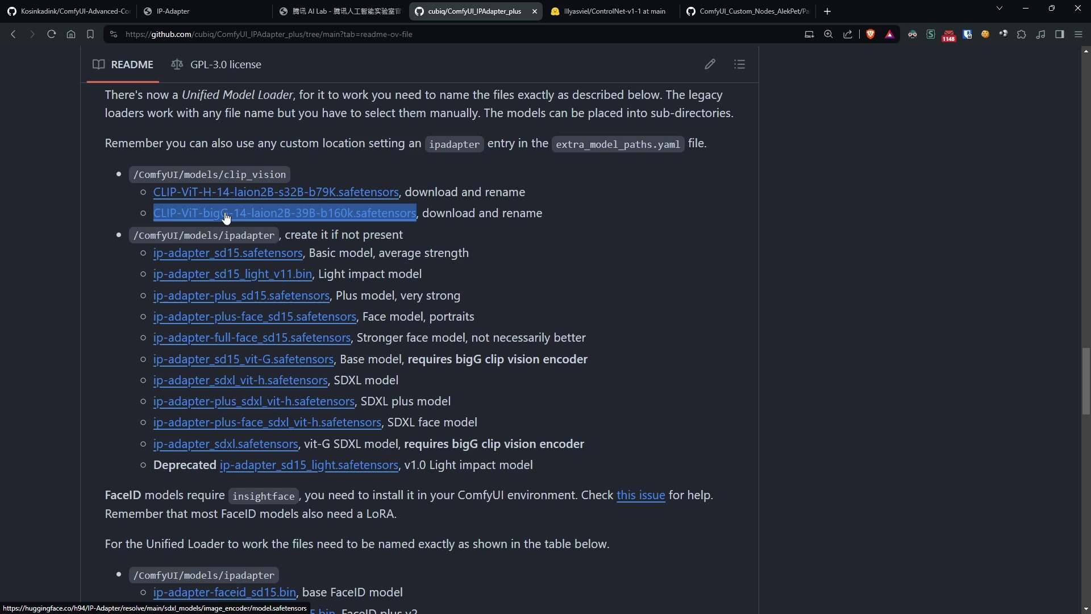
left_click(227, 218)
double_click(341, 236)
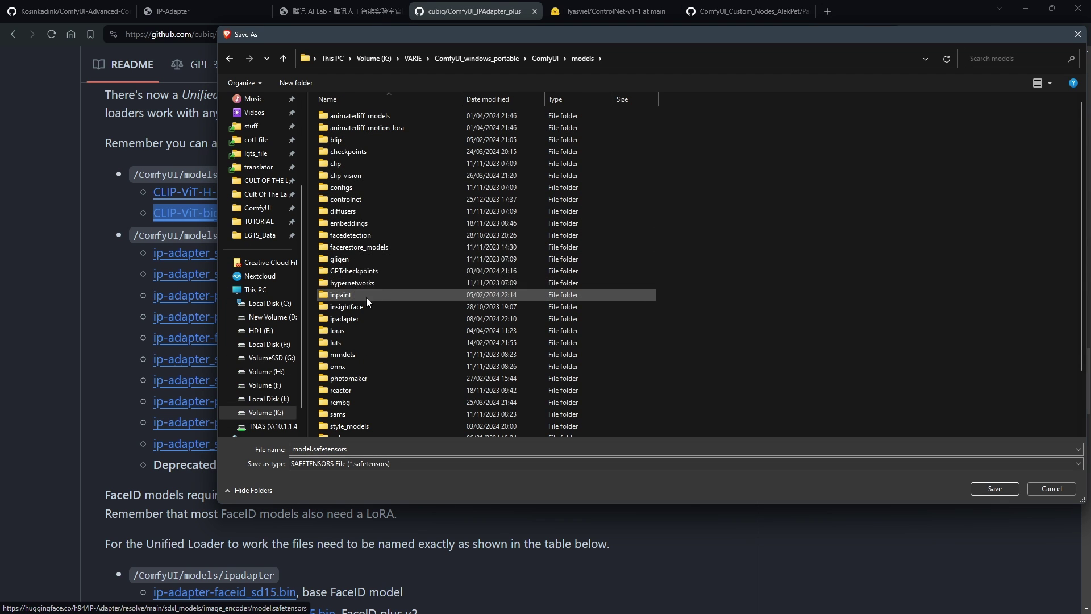
double_click(346, 175)
key("ctrl+v")
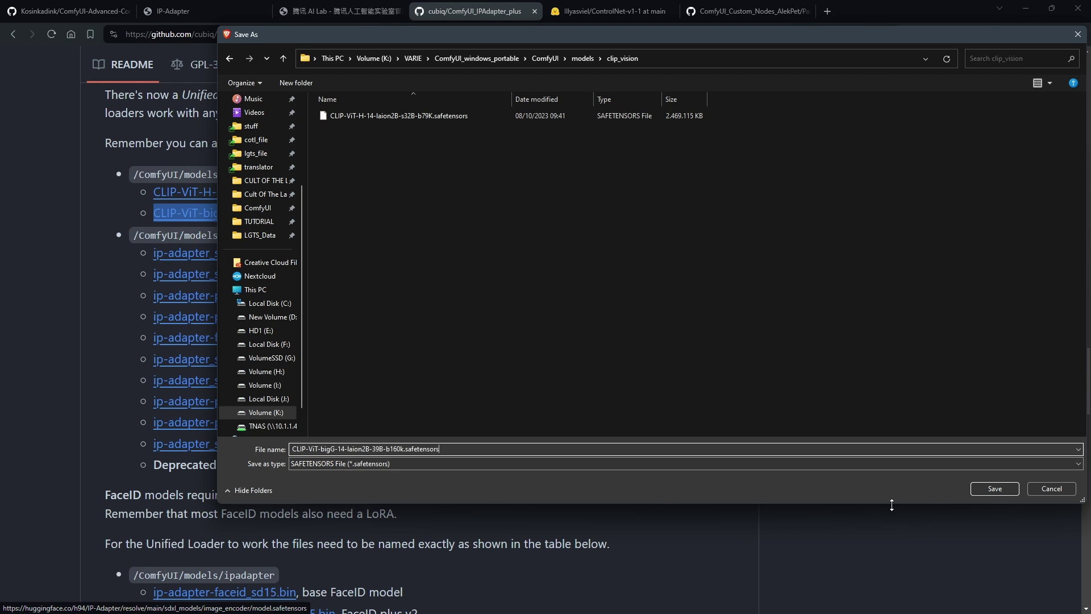
left_click(995, 489)
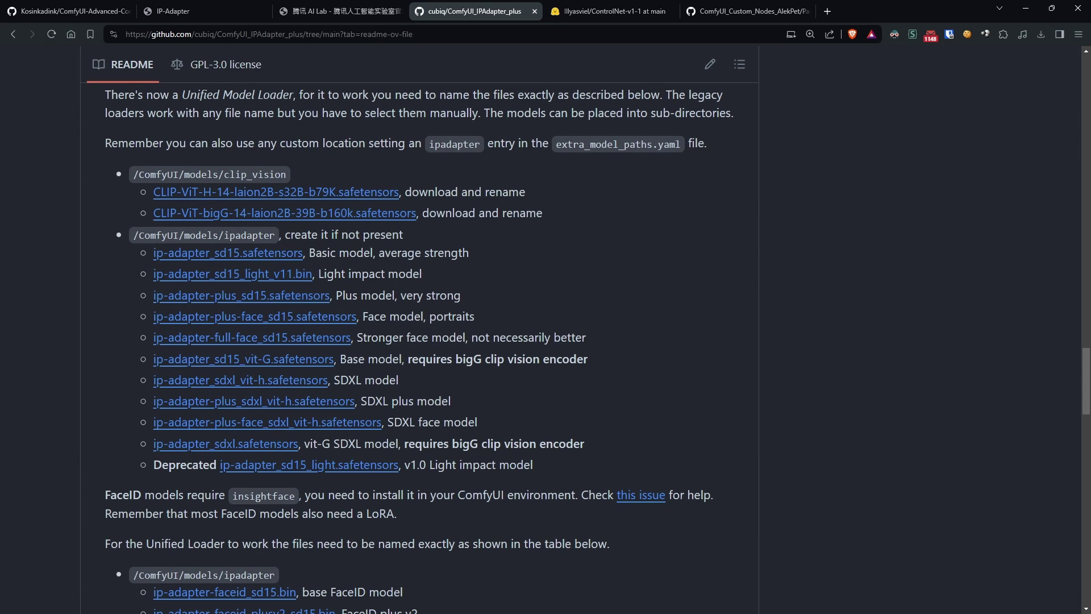
Download the basic IP-Adapter model ip-adapter_sd15.safetensors into the ComfyUI/models/ipadapter folder
left_click(220, 254)
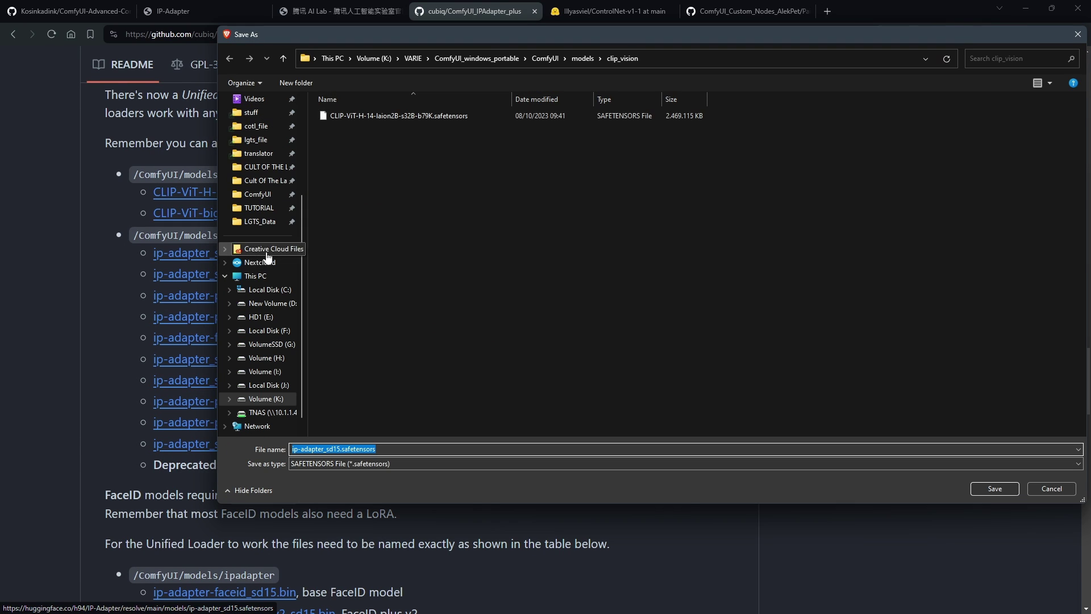
left_click(569, 57)
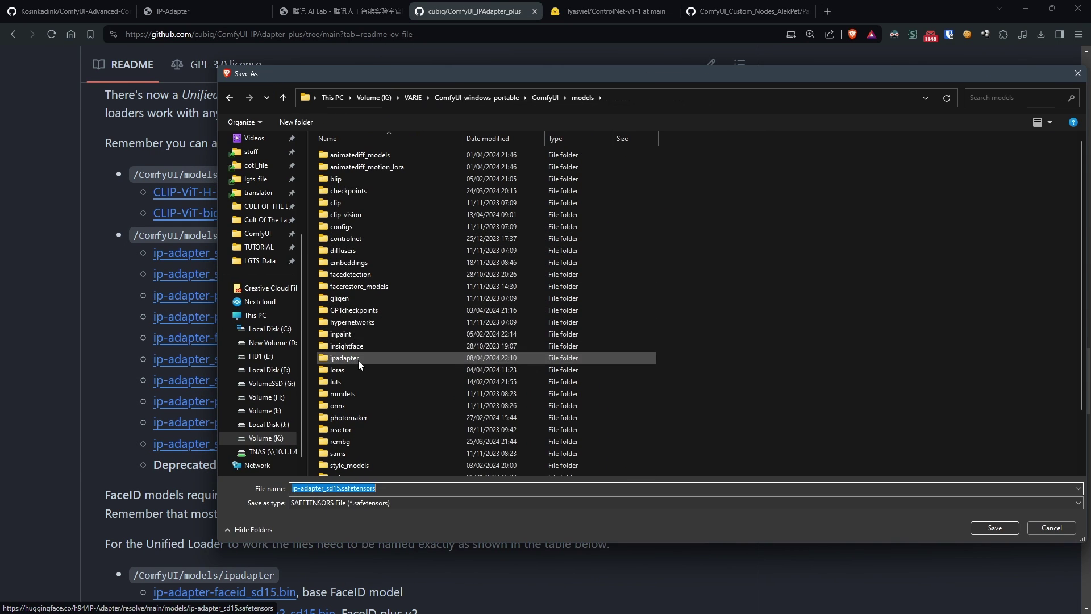
double_click(358, 361)
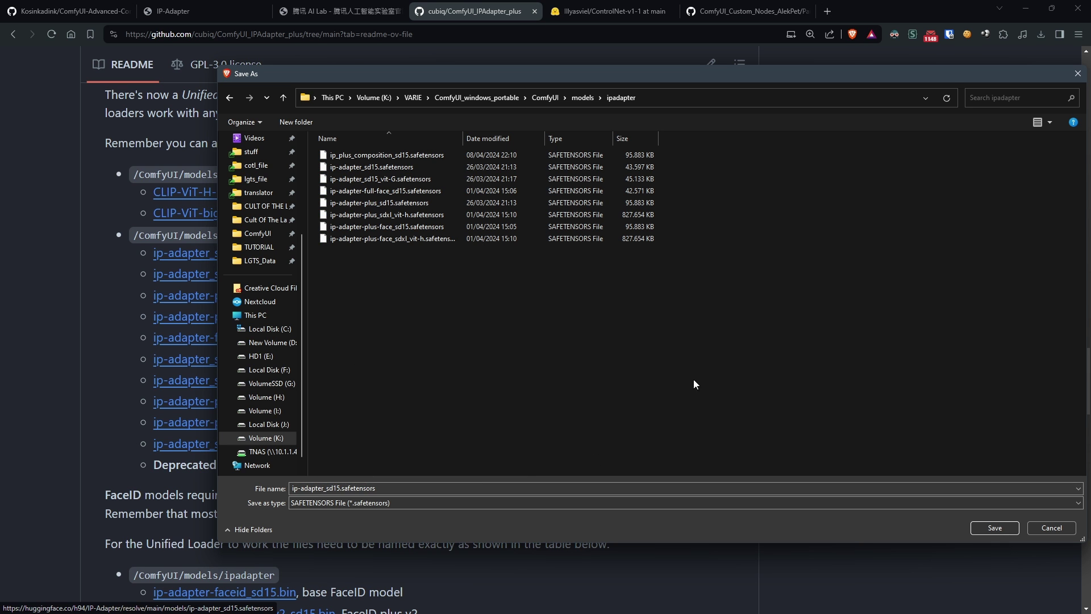
left_click(994, 528)
Switch to the ComfyUI-Advanced-ControlNet repository page and copy its HTTPS clone URL
left_click(81, 12)
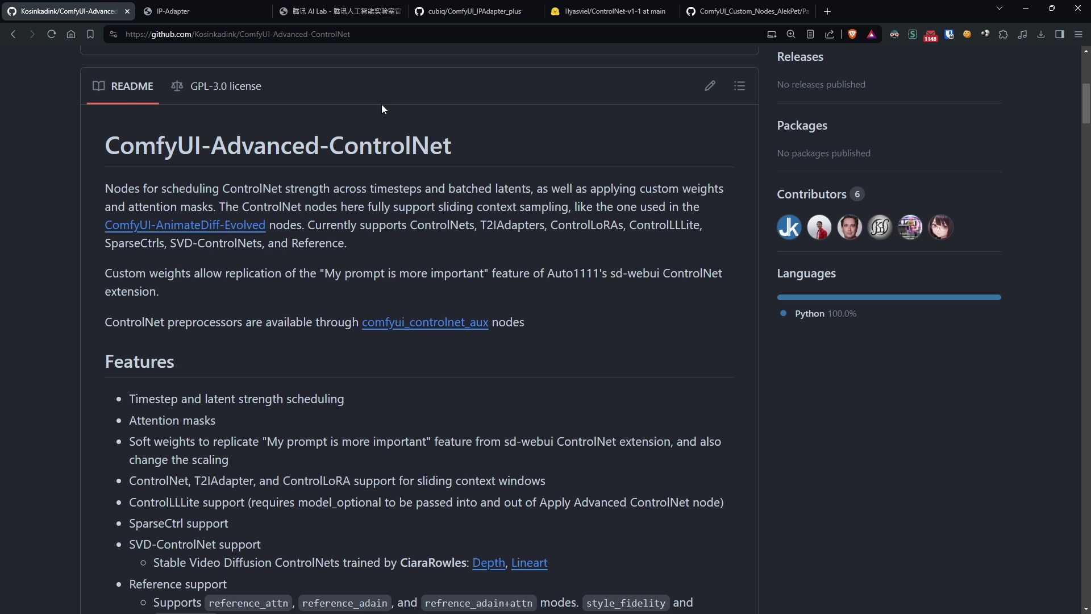
scroll(714, 192, "up", 7)
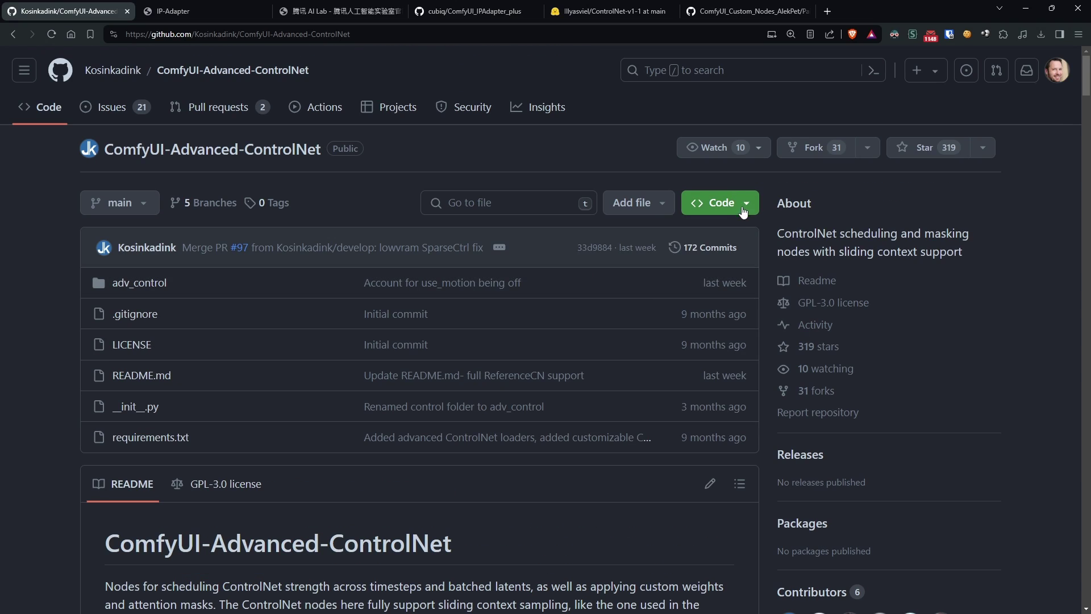
left_click(744, 204)
left_click(735, 337)
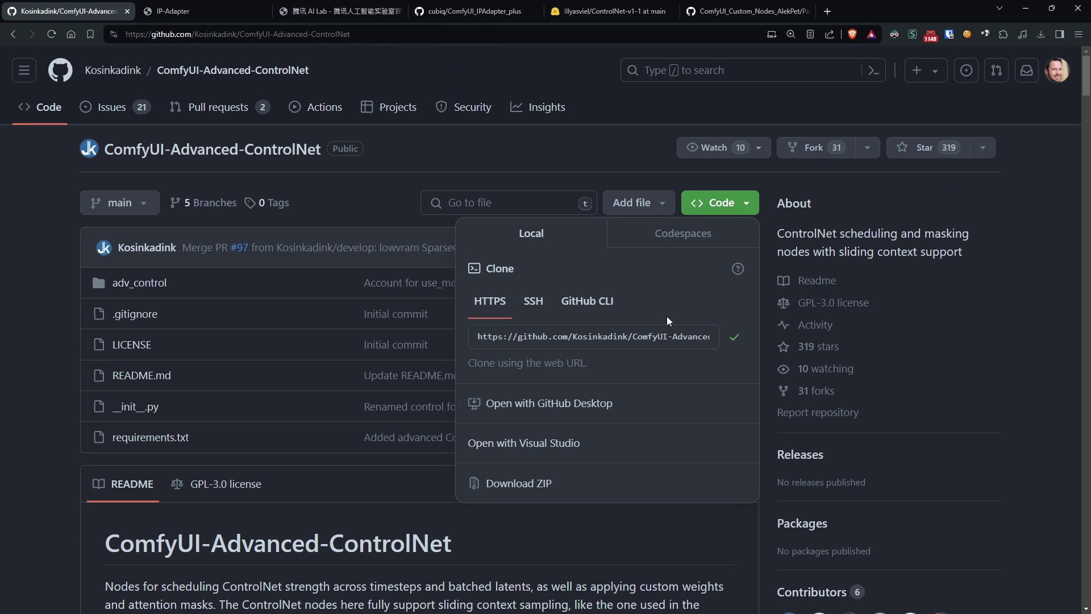
Switch to File Explorer and launch cmd from the ComfyUI custom_nodes folder
key("alt+Tab")
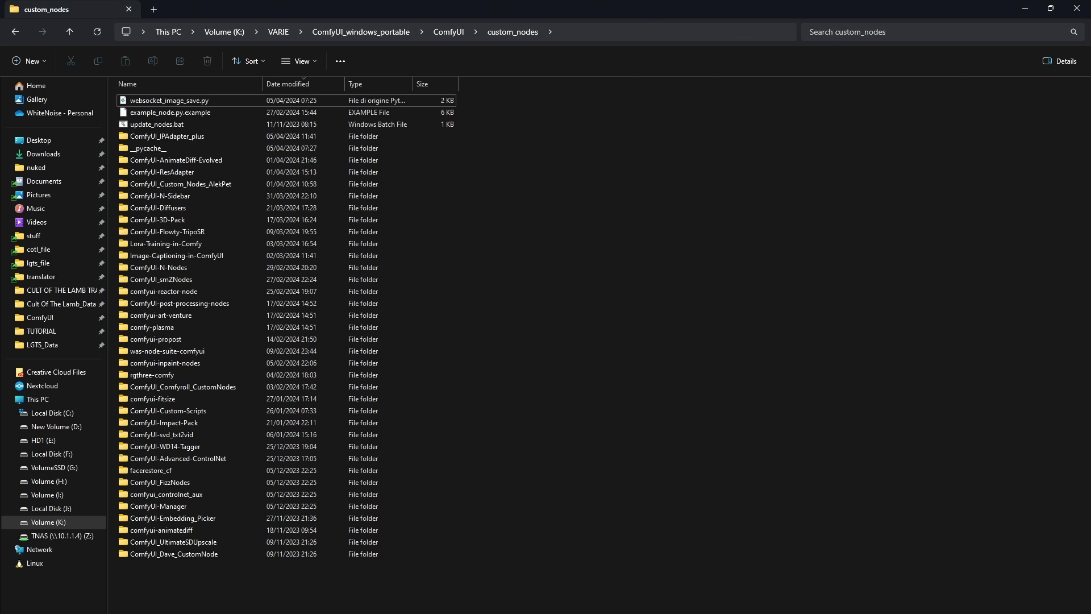
left_click(602, 32)
type("cmd")
key("Return")
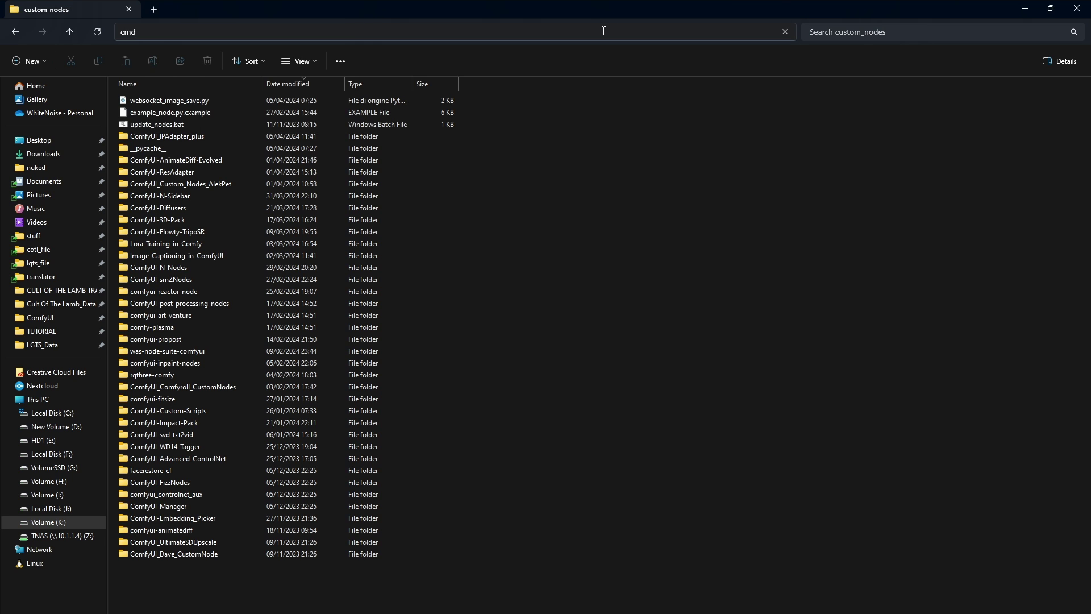
type("g")
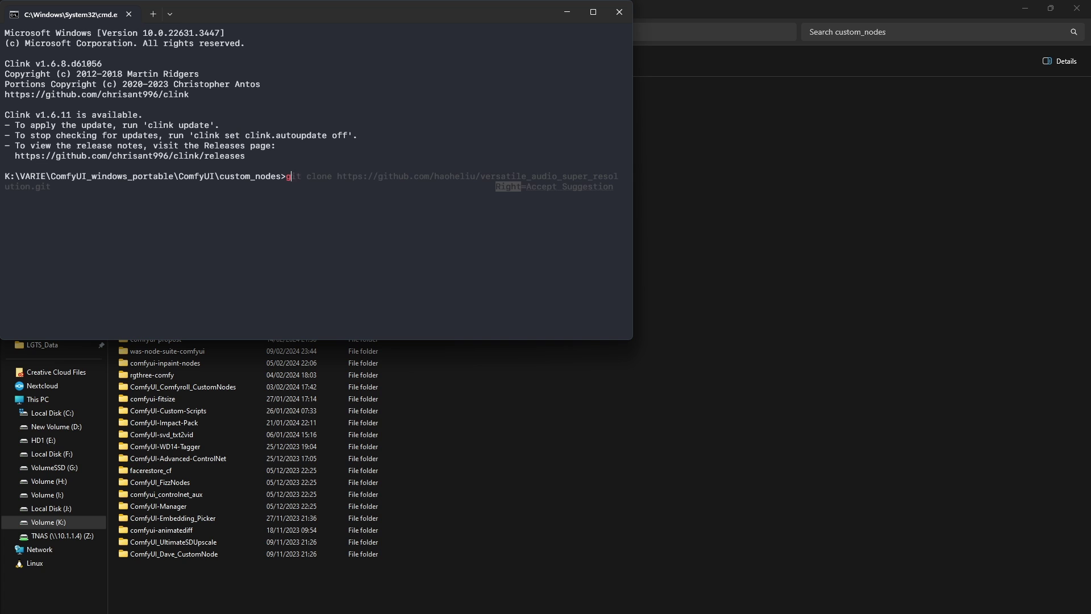
type("it clone")
key("ctrl+v")
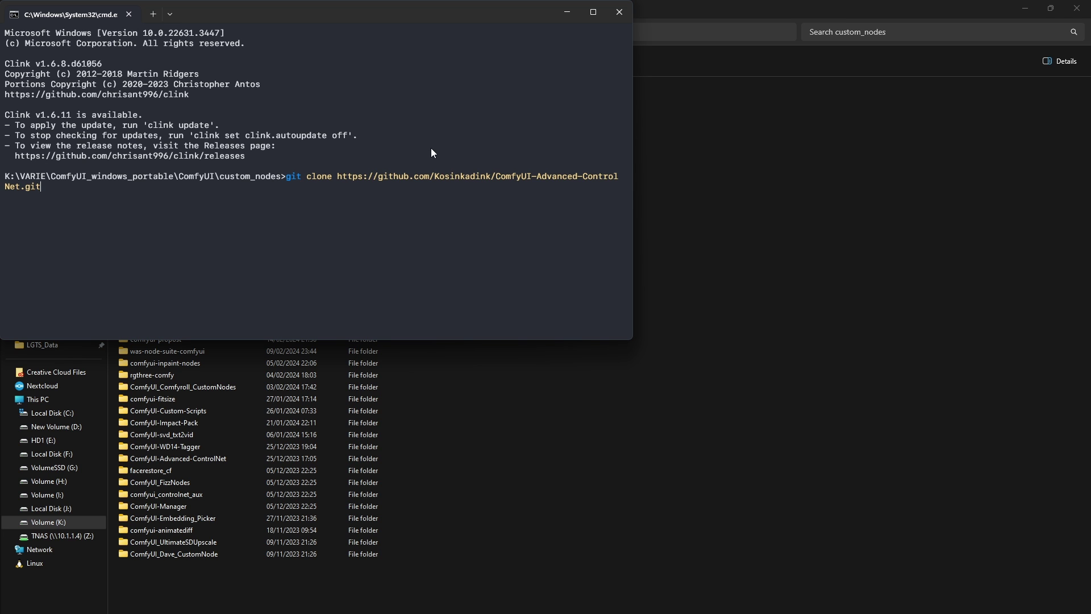
key("Return")
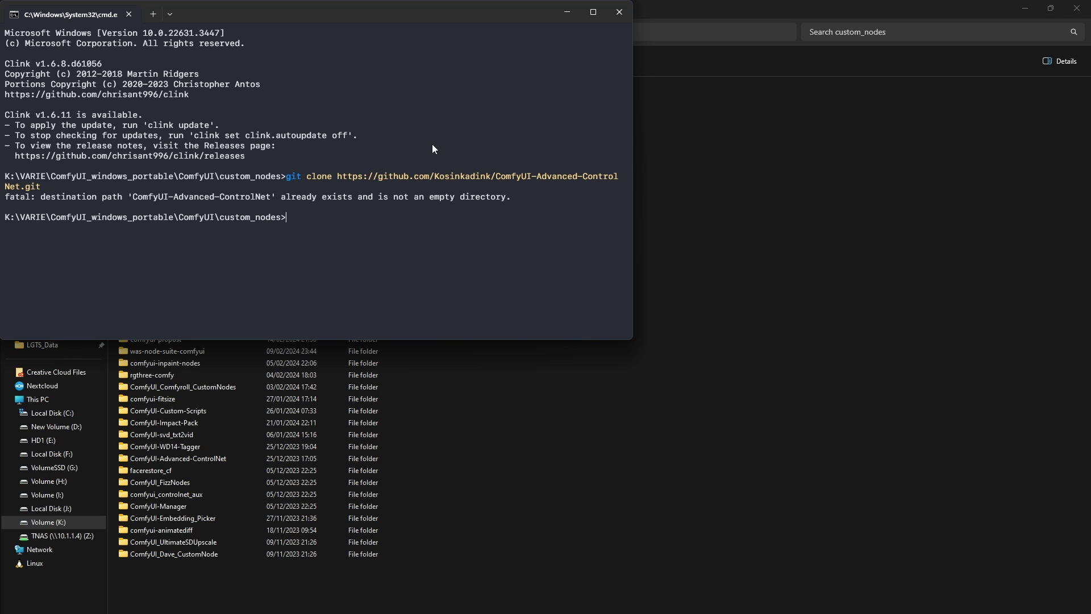
left_click(619, 11)
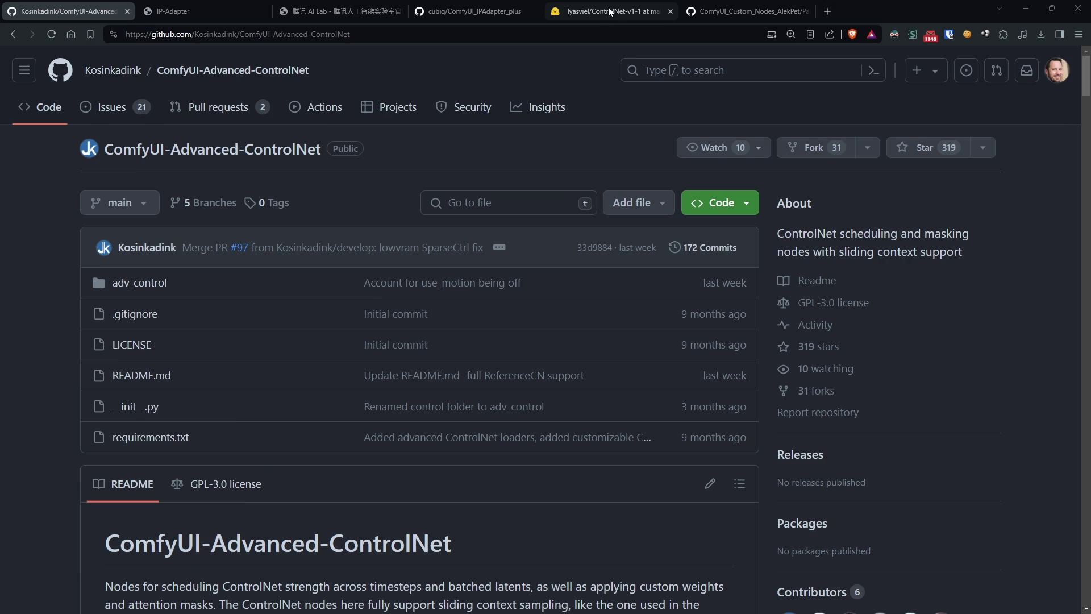
Download control_v11p_sd15_scribble.pth from the ControlNet-v1-1 Hugging Face page into the ComfyUI/models/controlnet folder
left_click(608, 11)
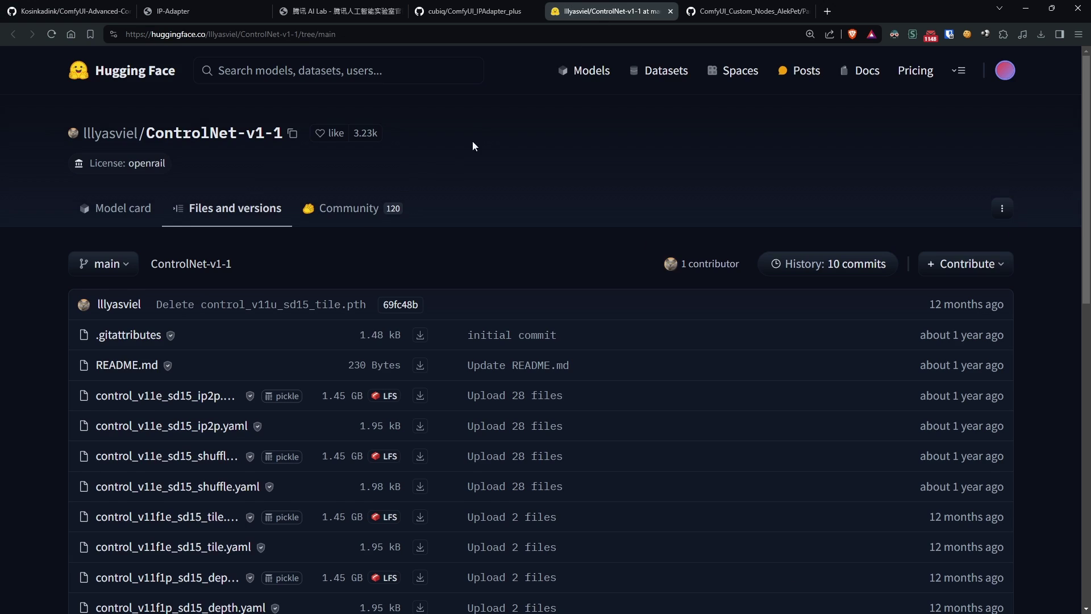
scroll(358, 251, "down", 8)
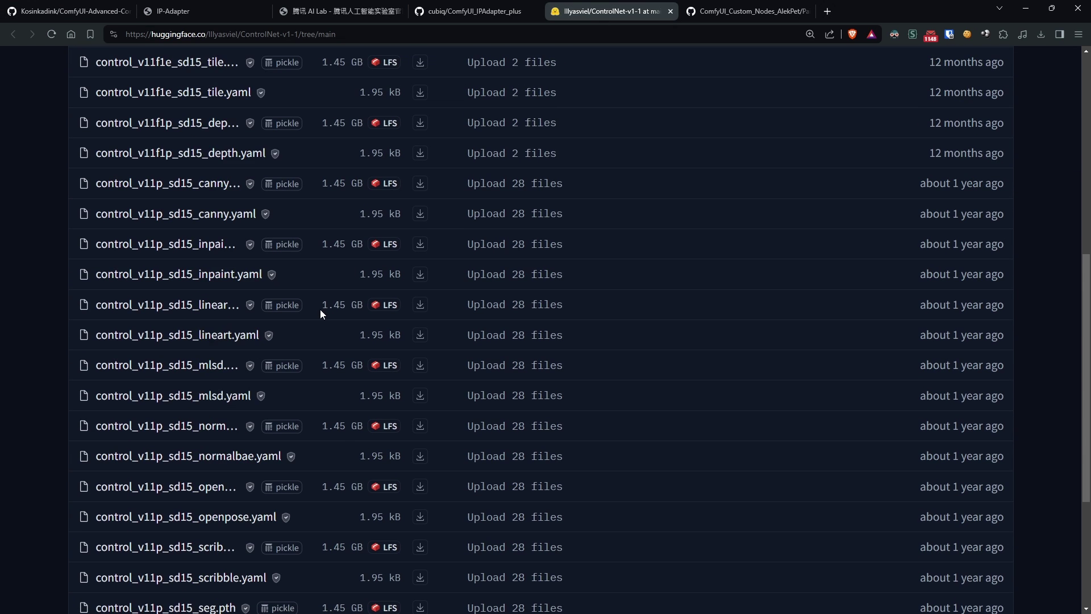
scroll(320, 310, "down", 2)
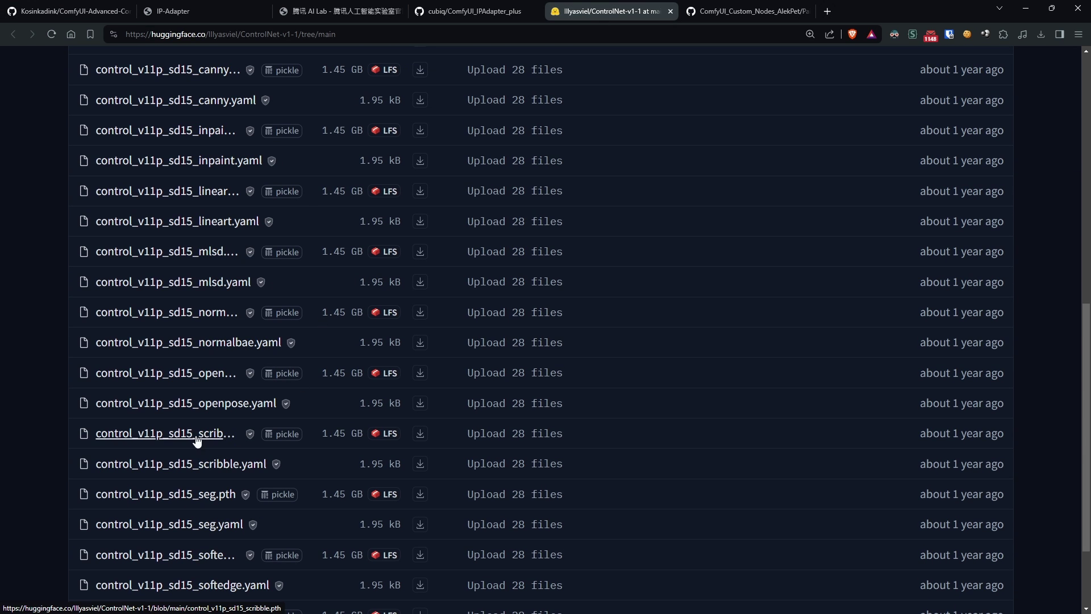
left_click(420, 434)
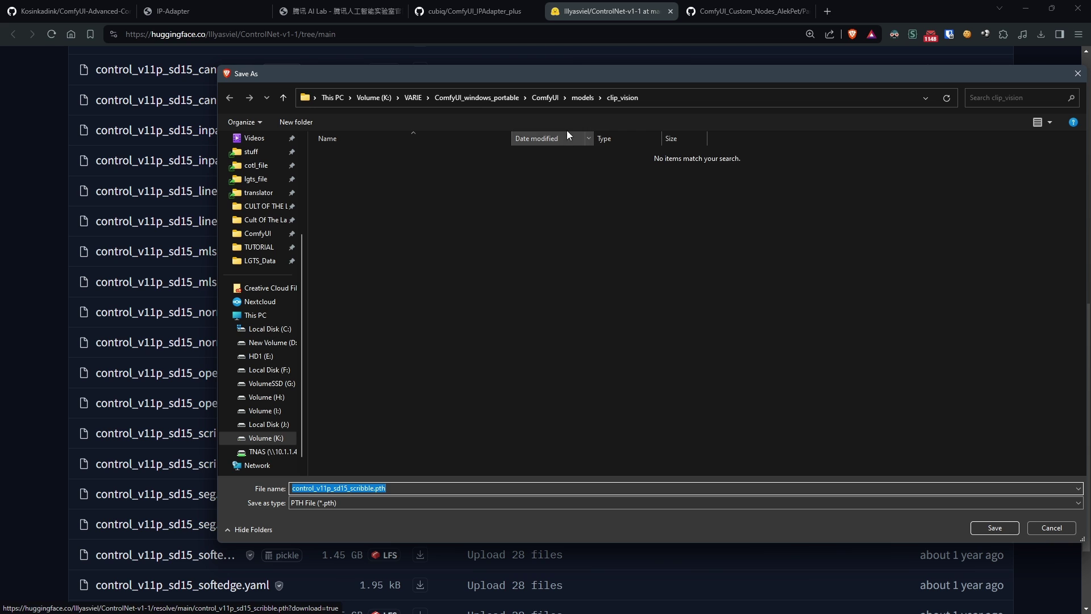
left_click(575, 98)
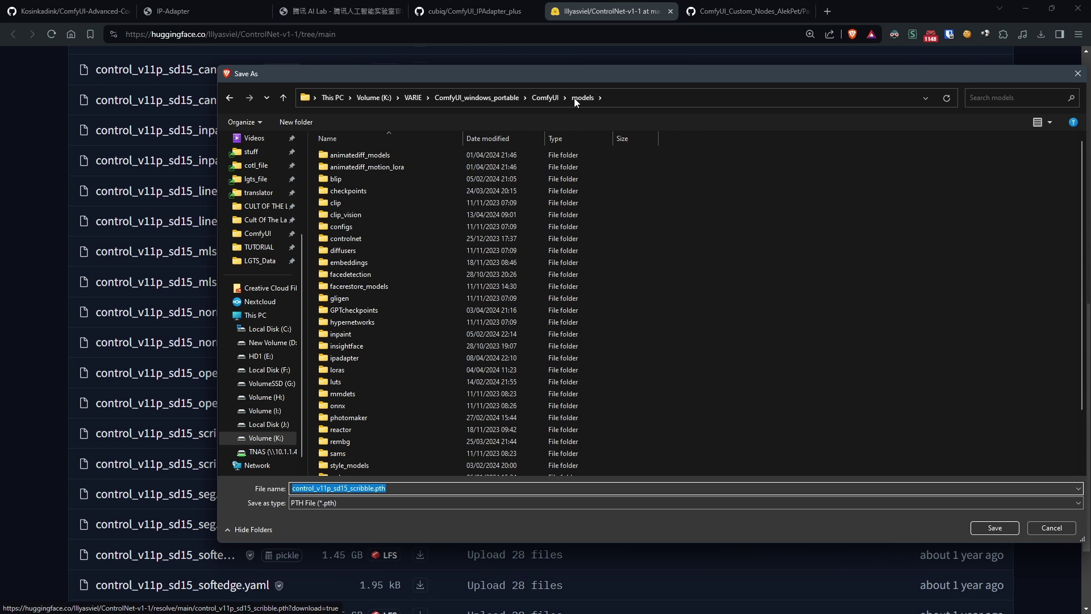
double_click(409, 238)
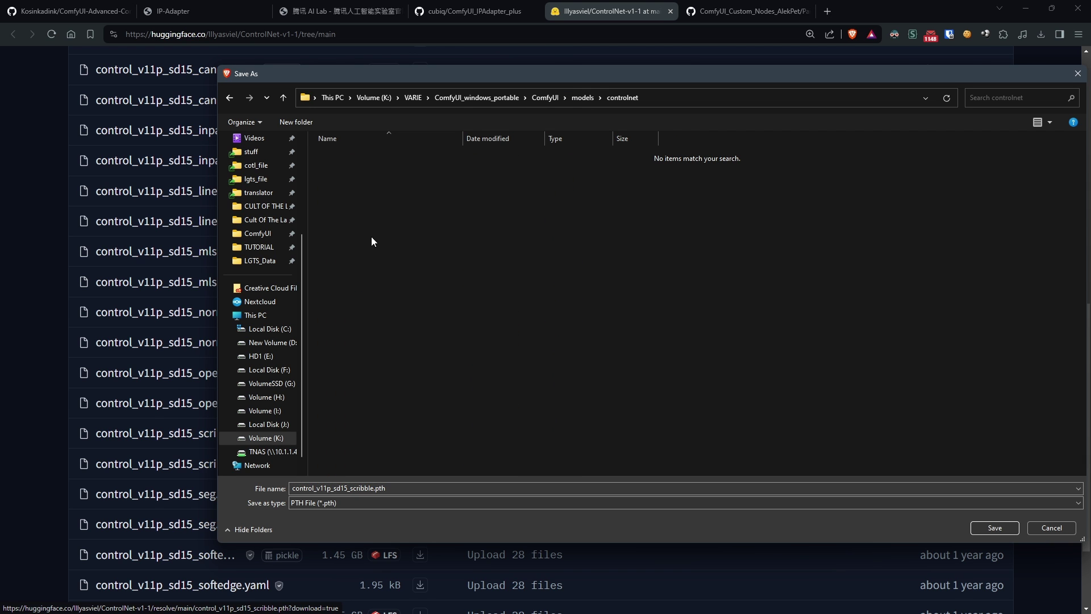
left_click(993, 528)
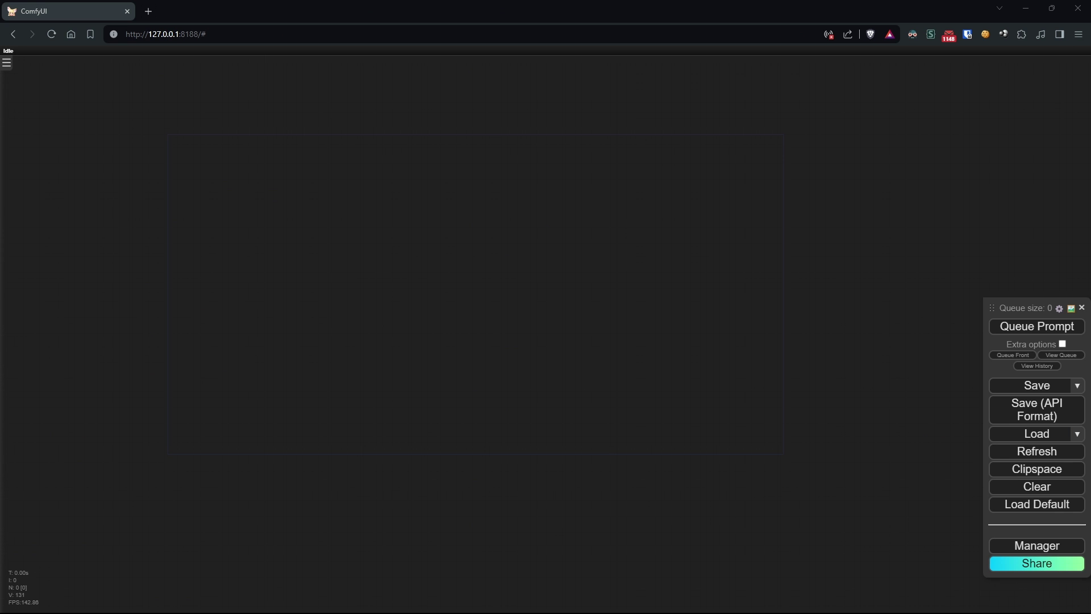
Load ComfyUI's default workflow and move the Load Checkpoint and positive prompt nodes apart to make room
left_click(1049, 504)
left_click(599, 100)
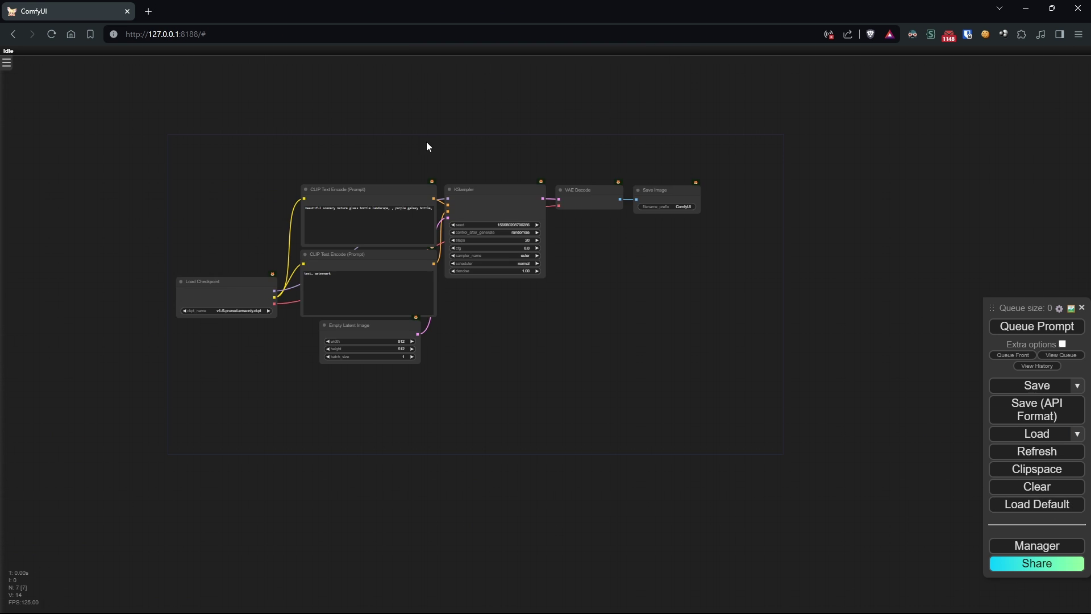
left_click_drag(329, 347, 256, 345)
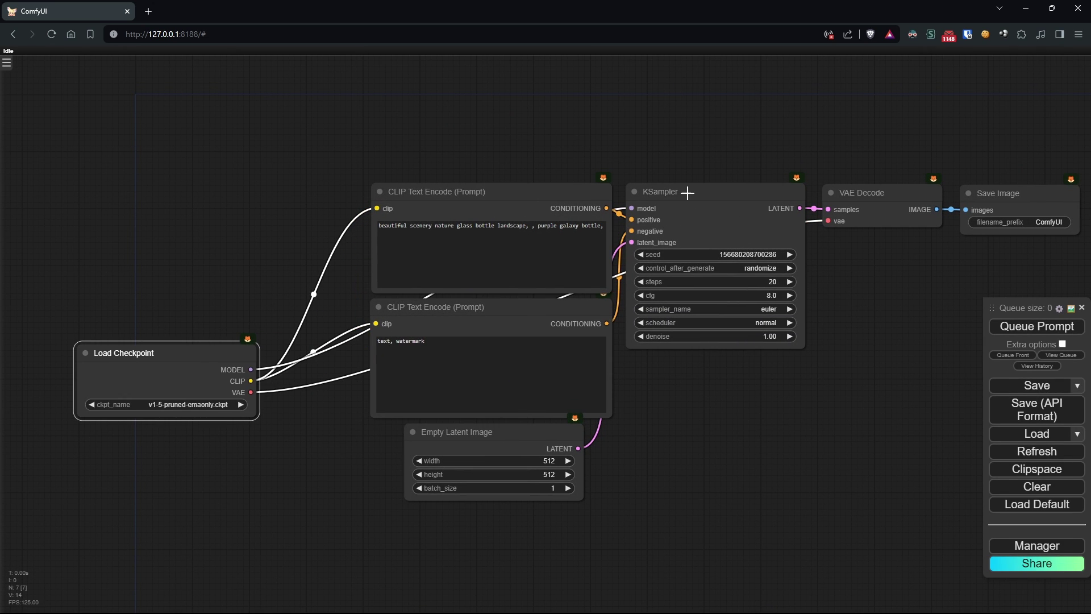
left_click_drag(418, 198, 200, 90)
left_click_drag(267, 227, 400, 379)
left_click_drag(402, 239, 379, 158)
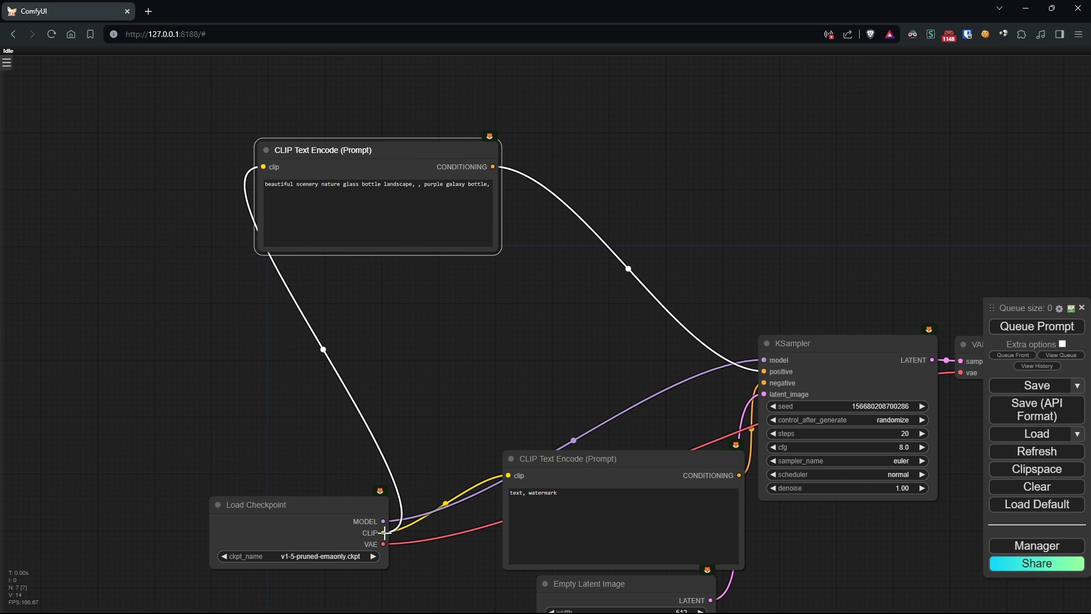
Add a CLIP Set Last Layer node from the checkpoint's CLIP output, set stop_at_clip_layer to -2, and connect it to both prompt nodes
left_click_drag(385, 533, 198, 424)
left_click(227, 498)
left_click(367, 456)
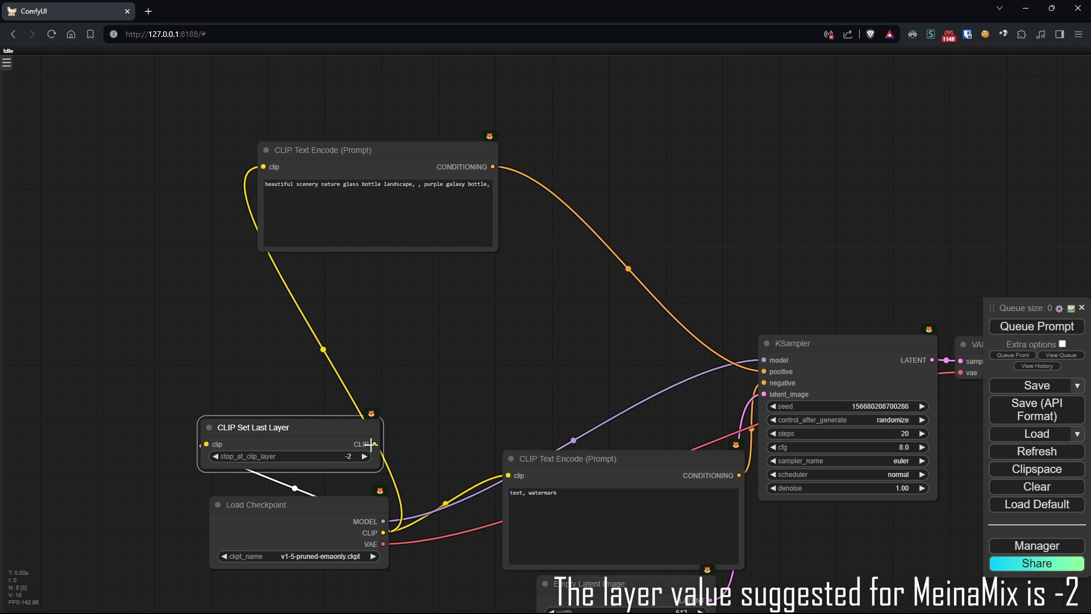
left_click_drag(371, 445, 264, 167)
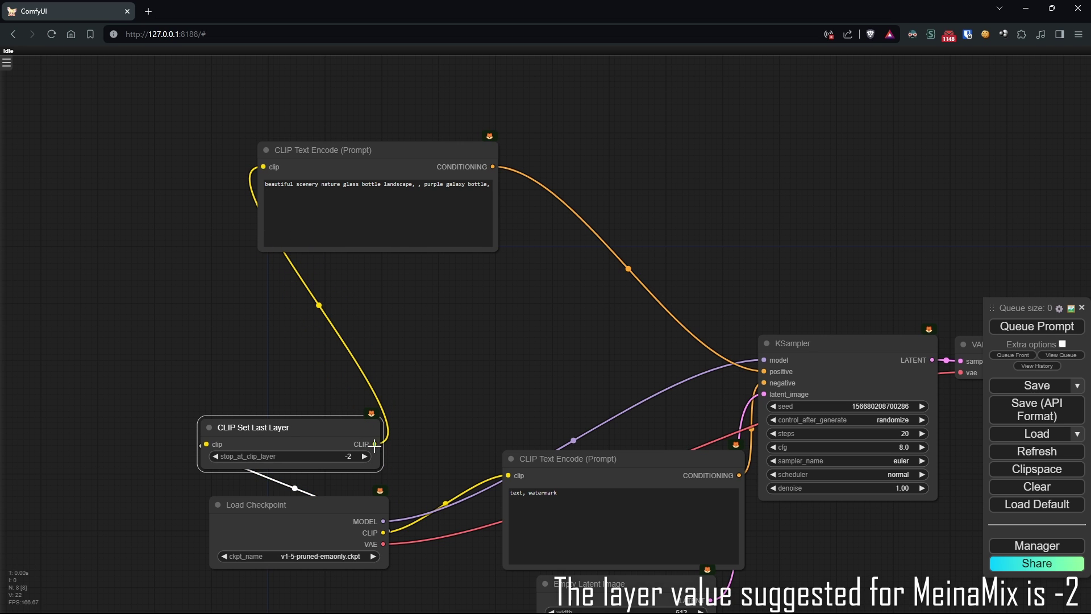
left_click_drag(374, 447, 307, 263)
Stack the two prompt nodes above CLIP Set Last Layer, coloring the negative prompt red and the positive prompt green
left_click_drag(335, 150, 330, 74)
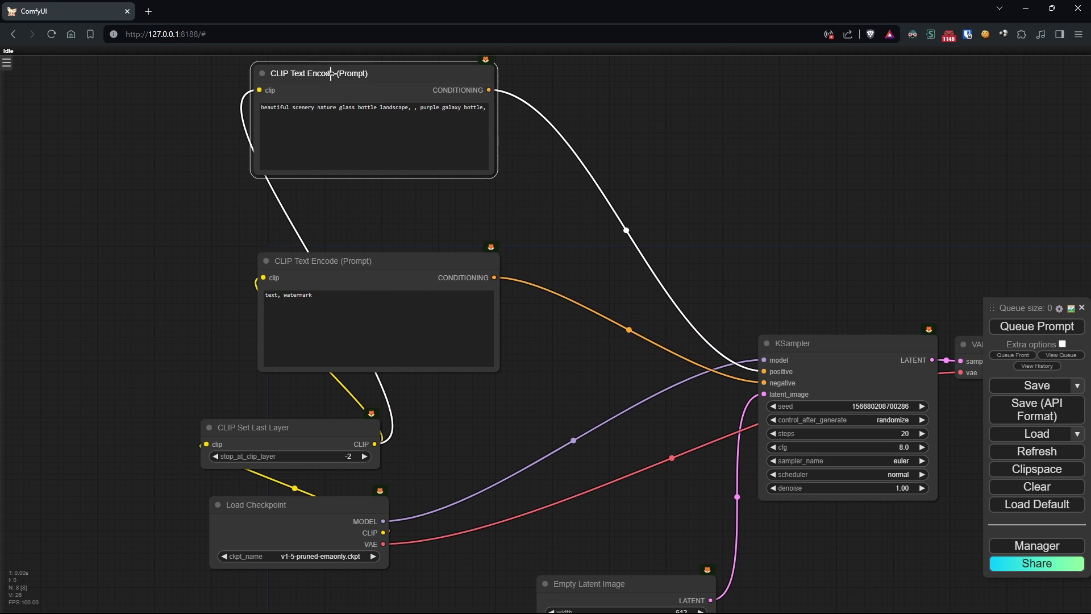
left_click_drag(326, 259, 325, 202)
right_click(325, 202)
left_click(386, 348)
left_click(419, 362)
right_click(383, 84)
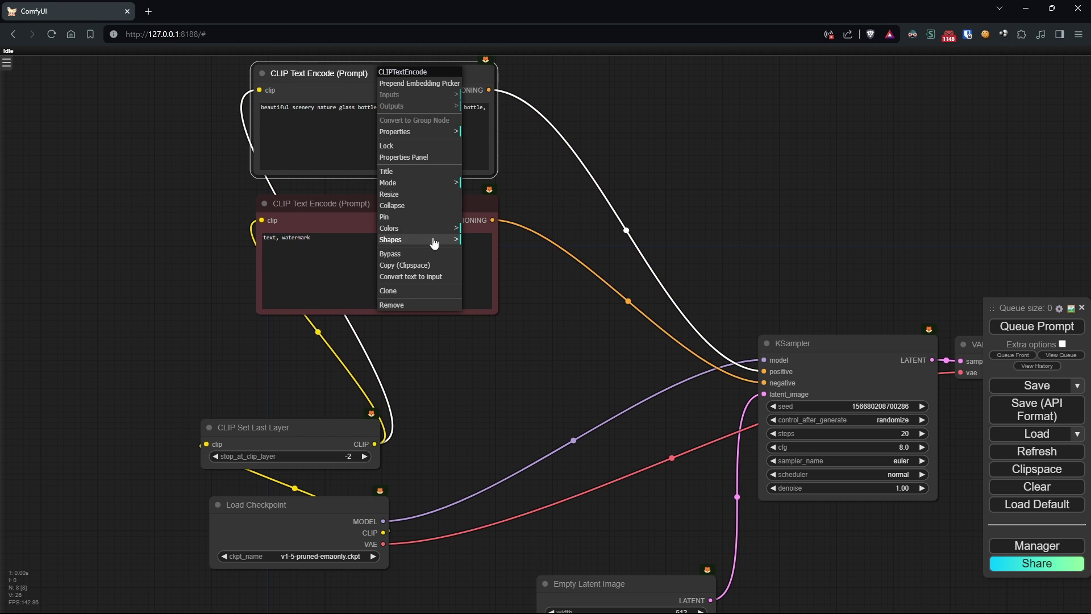
left_click(433, 228)
left_click(500, 263)
Reposition the KSampler and add a Reroute to the CONDITIONING output of both the positive and negative prompt nodes
left_click_drag(740, 331, 567, 364)
left_click_drag(588, 402, 554, 388)
left_click_drag(316, 123, 467, 203)
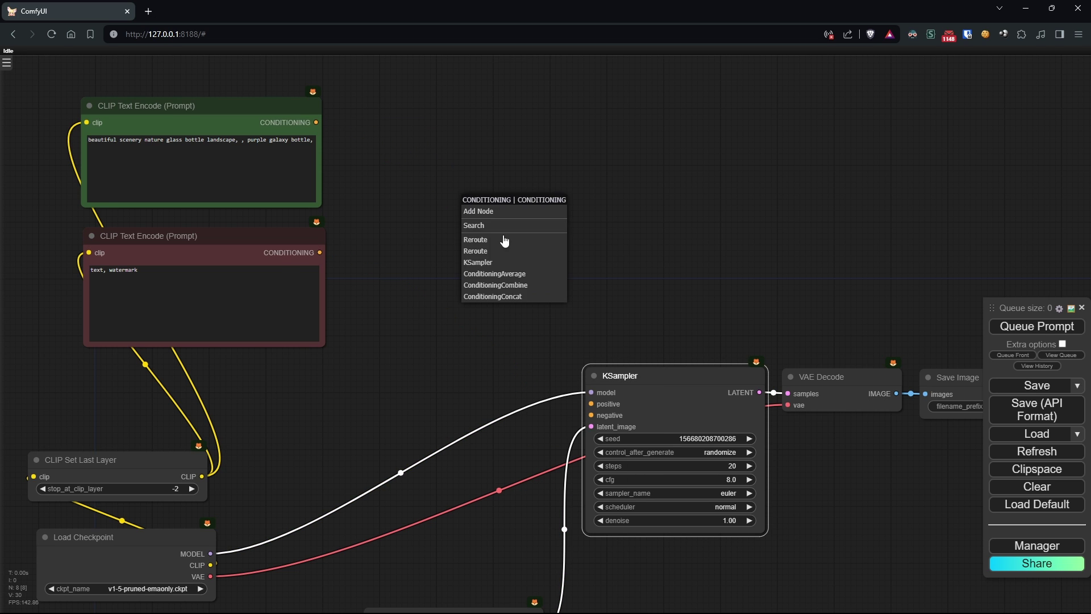
left_click(504, 241)
left_click_drag(320, 252, 472, 239)
left_click(487, 283)
left_click(477, 242)
Add a Reroute to the checkpoint's MODEL output and disconnect the model link from the KSampler
left_click_drag(210, 553, 487, 236)
left_click(481, 217)
left_click_drag(645, 236, 574, 129)
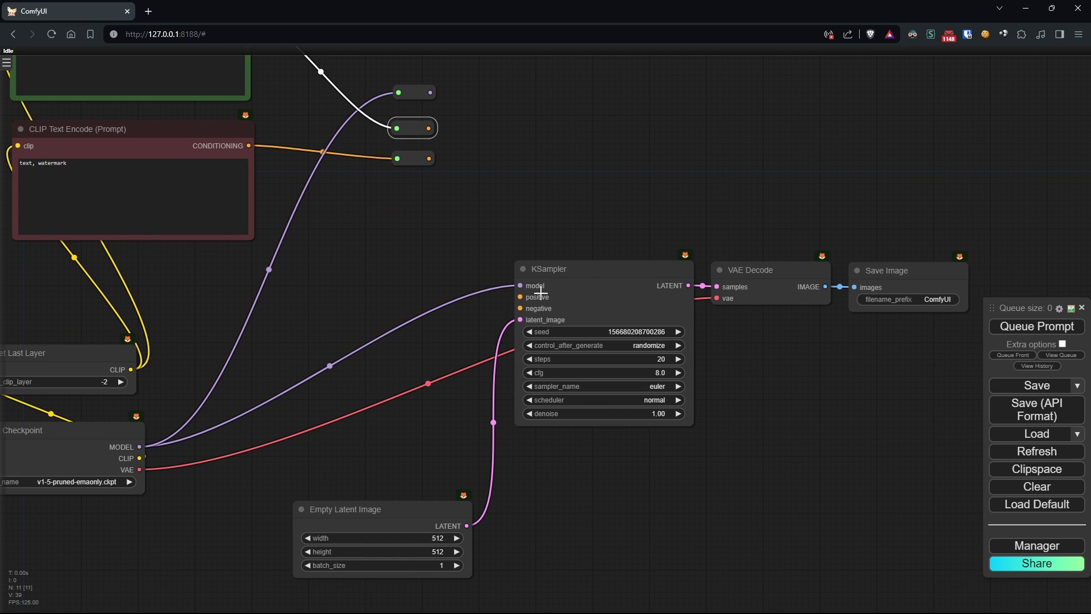
left_click_drag(519, 285, 452, 288)
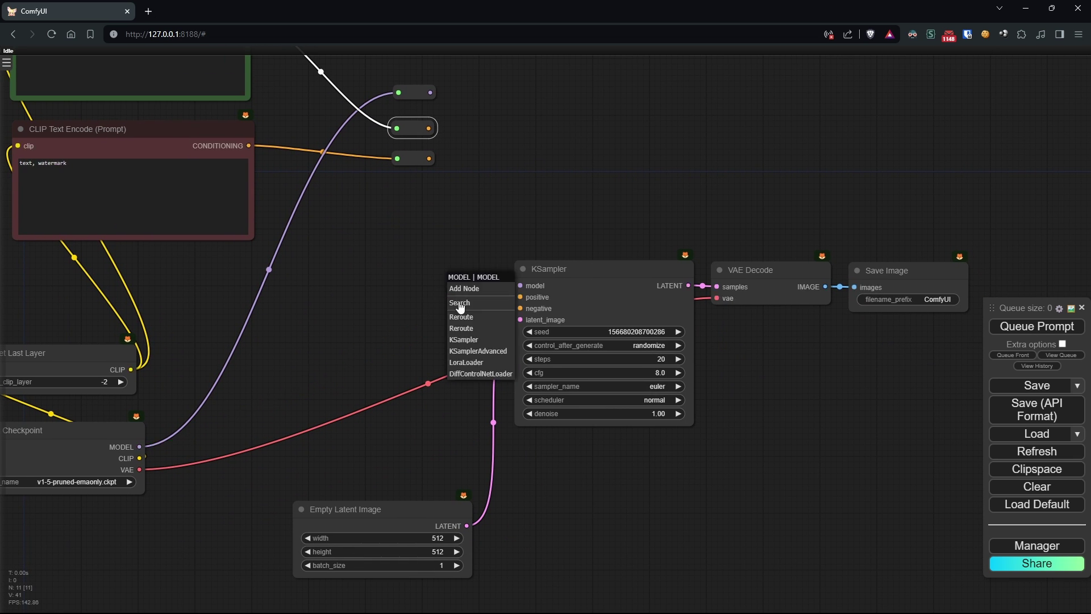
Move the KSampler, VAE Decode, Save Image and Empty Latent Image nodes far to the right of the reroutes
left_click_drag(583, 275, 664, 352)
left_click_drag(762, 223, 656, 175)
left_click_drag(880, 157, 351, 591)
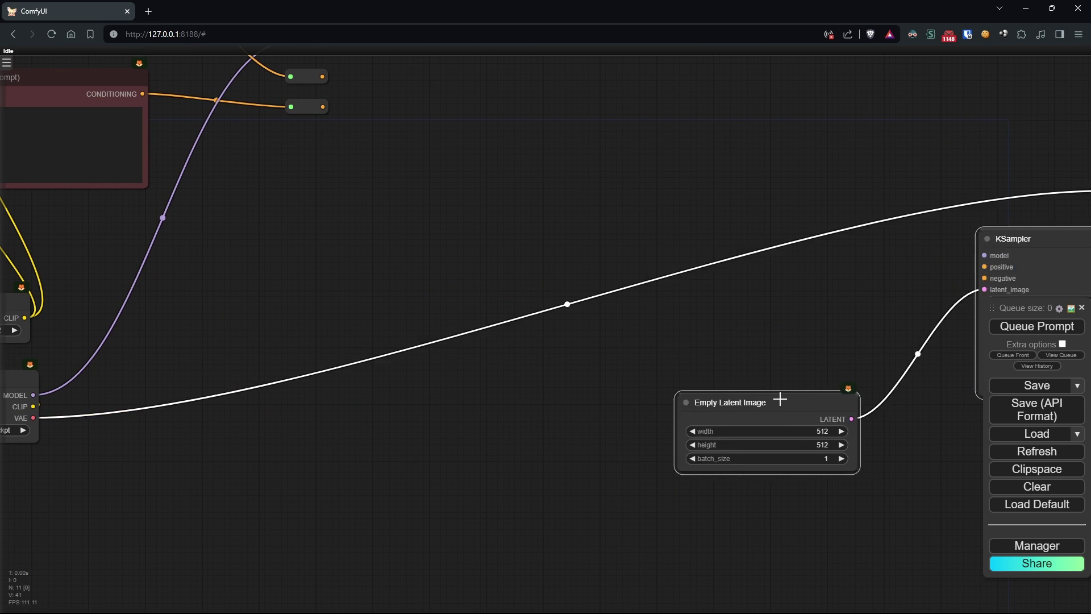
left_click_drag(780, 399, 982, 439)
left_click_drag(439, 197, 293, 303)
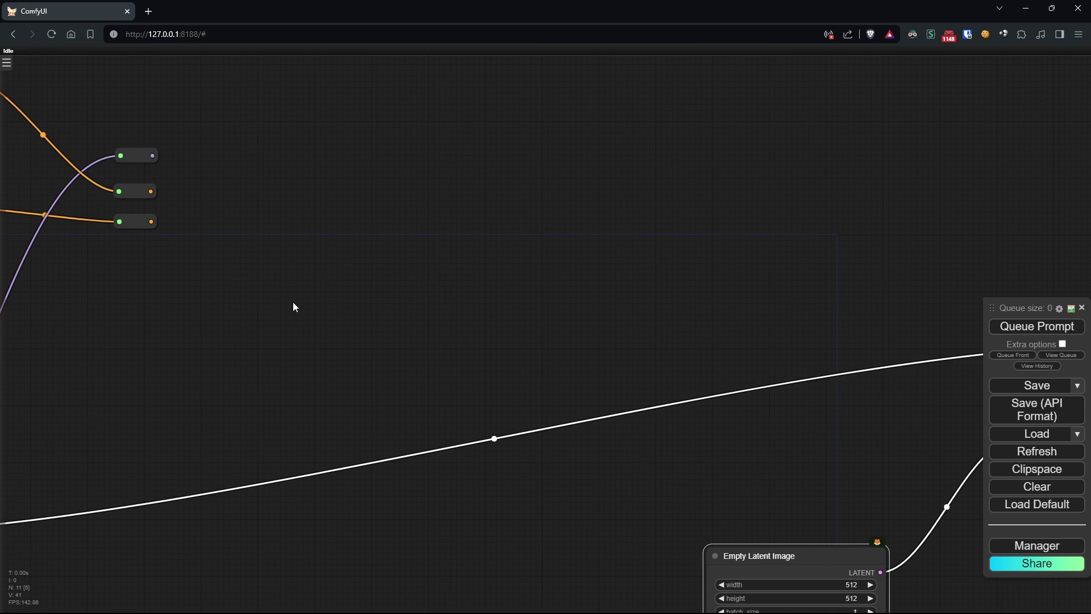
left_click_drag(772, 552, 930, 566)
mouse_move(411, 301)
left_mouse_down()
mouse_move(495, 297)
mouse_move(425, 304)
left_mouse_up()
Add an IPAdapter Unified Loader and an IPAdapter Encoder from the pinned nodes, placing them beside the reroutes
key("alt+x")
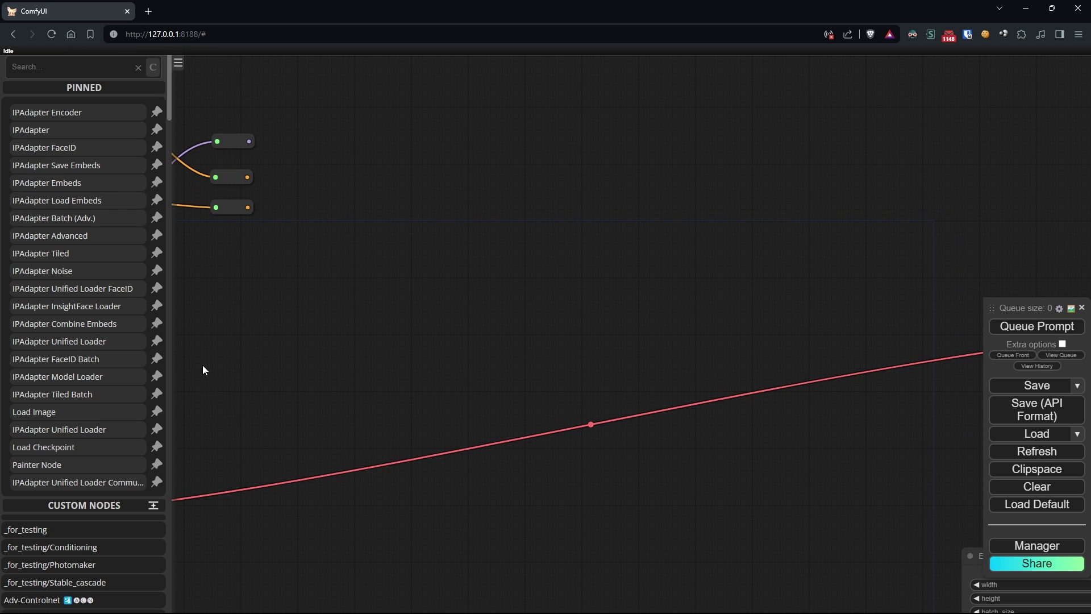
left_click_drag(82, 341, 370, 275)
left_click_drag(46, 114, 622, 244)
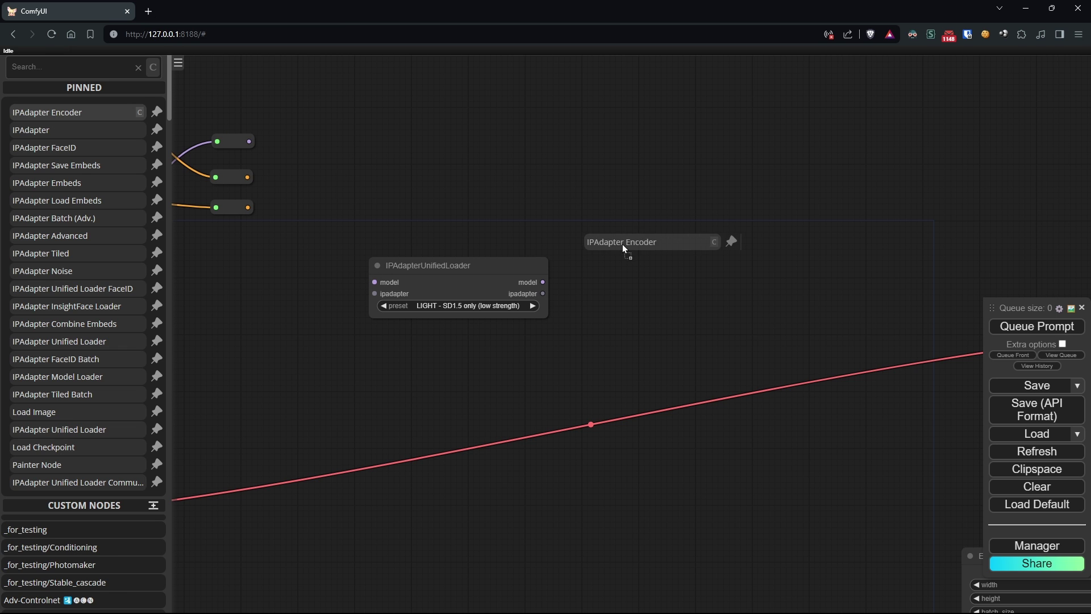
Duplicate the IPAdapter Encoder node and place the copy below the original
left_click_drag(622, 243, 647, 85)
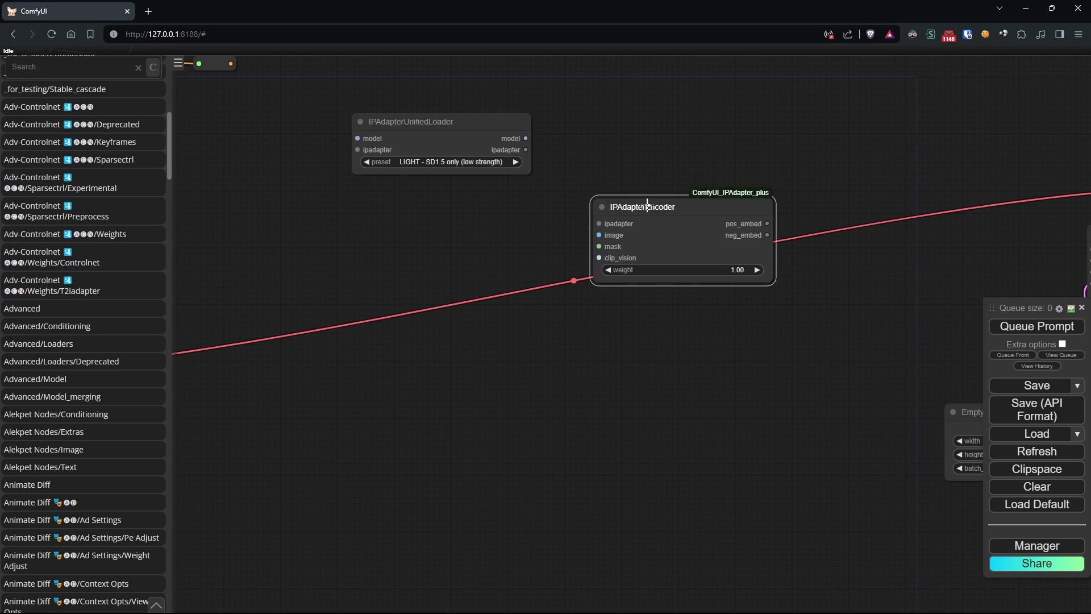
left_click_drag(647, 84, 648, 272, "alt")
left_click_drag(484, 210, 563, 339)
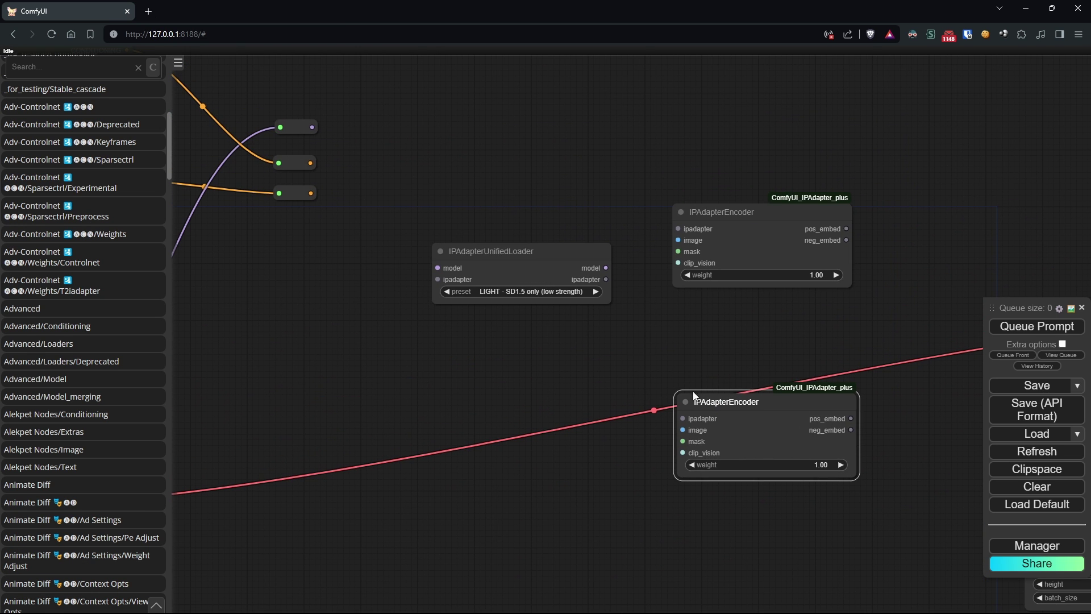
Move the IPAdapter Unified Loader and both IPAdapter Encoder nodes closer together beside the reroutes
left_click_drag(693, 396, 649, 392)
left_click_drag(507, 263, 453, 262)
left_click_drag(746, 207, 662, 184)
left_click_drag(678, 406, 622, 325)
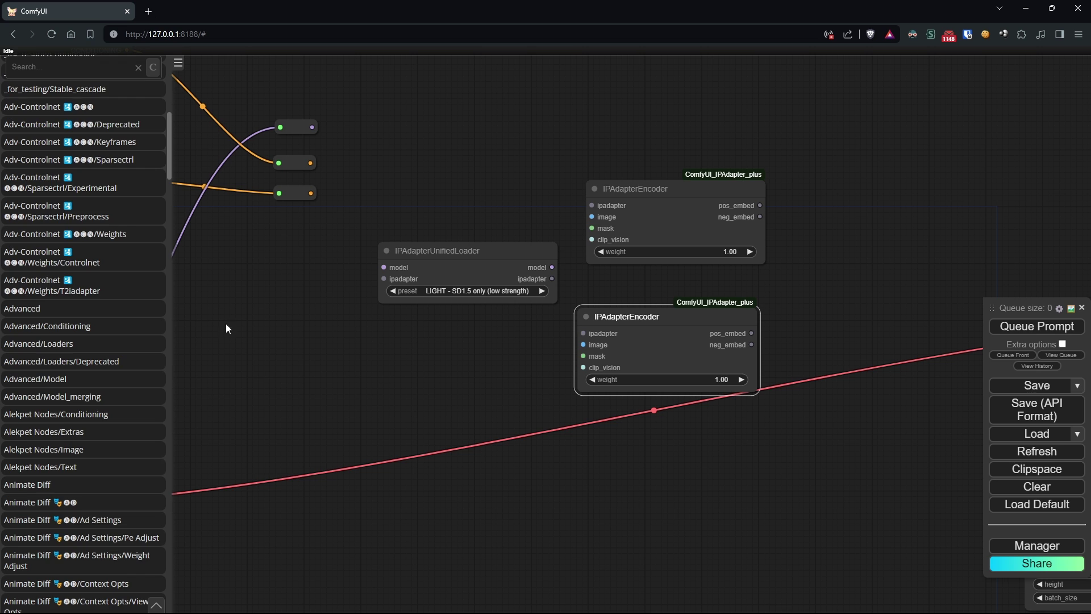
Add an IPAdapter Combine Embeds node and an IPAdapter Embeds node from the pinned nodes, placing them beside the encoders
scroll(90, 431, "up", 10)
left_click_drag(80, 324, 895, 220)
left_click_drag(829, 305, 508, 272)
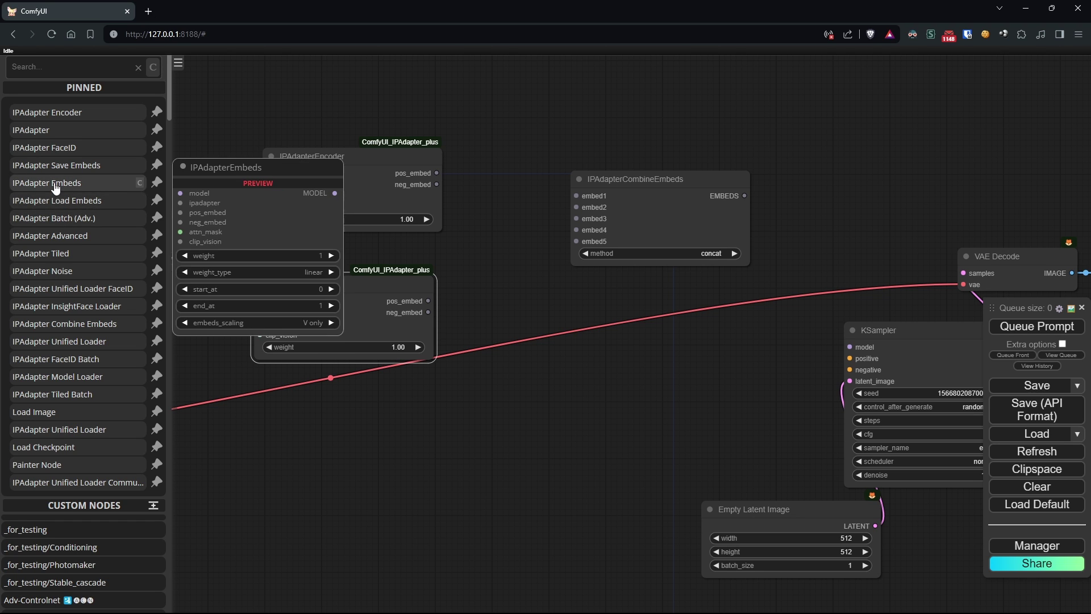
left_click_drag(57, 183, 846, 179)
left_click_drag(625, 176, 543, 195)
left_click_drag(938, 172, 755, 133)
left_click_drag(876, 136, 496, 113)
Shift the KSampler group farther right of the IPAdapter Embeds node and bring Combine Embeds closer to the encoders
left_click_drag(868, 156, 495, 498, "ctrl")
left_click_drag(548, 312, 996, 324)
left_click_drag(451, 316, 983, 377)
left_click_drag(721, 269, 693, 265)
left_click_drag(713, 389, 603, 393)
scroll(603, 395, "down", 1)
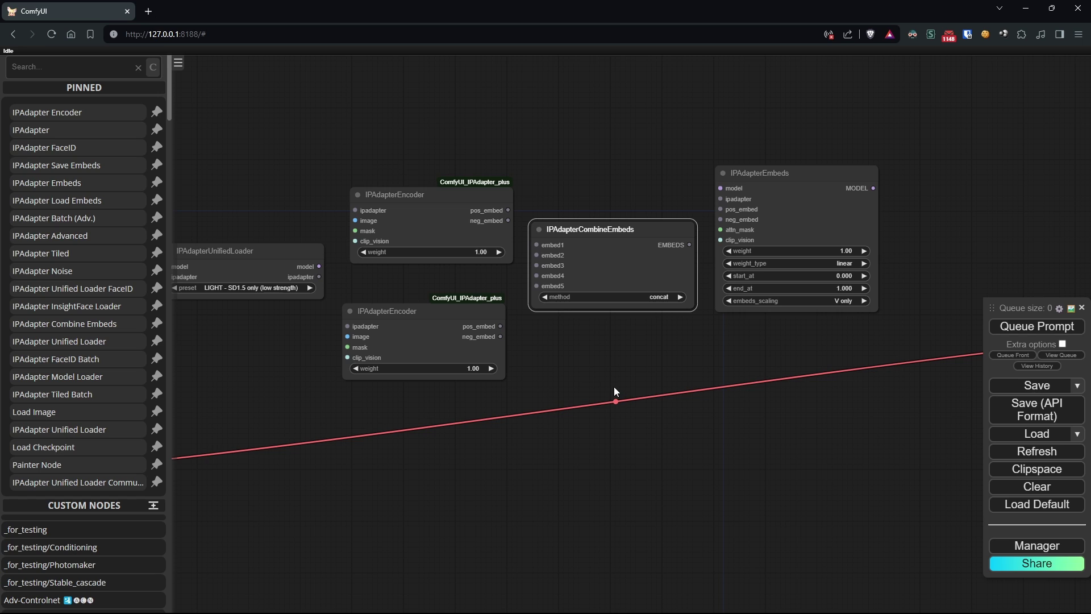
Search the node list for "acnad" and add an Apply Advanced ControlNet node below the IPAdapter Embeds node
left_click(57, 63)
type("acnad")
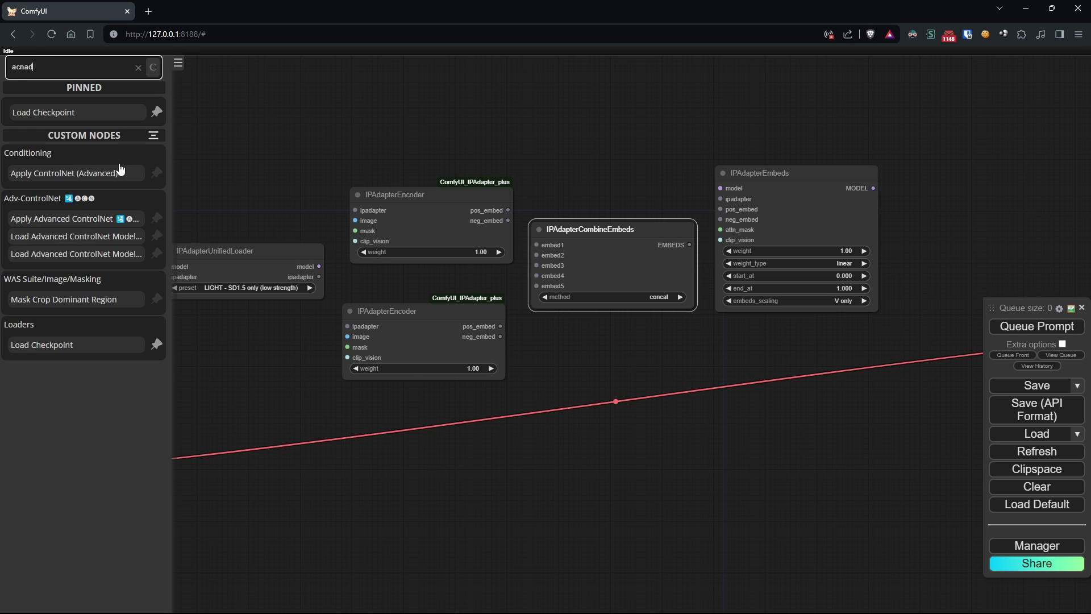
left_click_drag(74, 219, 792, 408)
Move the KSampler next to the IPAdapter Embeds node and the Empty Latent Image below the Apply Advanced ControlNet node
left_click_drag(891, 329, 364, 289)
left_click_drag(802, 324, 558, 156)
left_click_drag(699, 487, 286, 529)
left_click(595, 155)
left_click_drag(596, 156, 491, 153)
Connect the checkpoint model reroute to the model input of the IPAdapter Unified Loader
left_click_drag(427, 335, 875, 341)
left_click_drag(188, 401, 441, 407)
left_click_drag(364, 359, 486, 349)
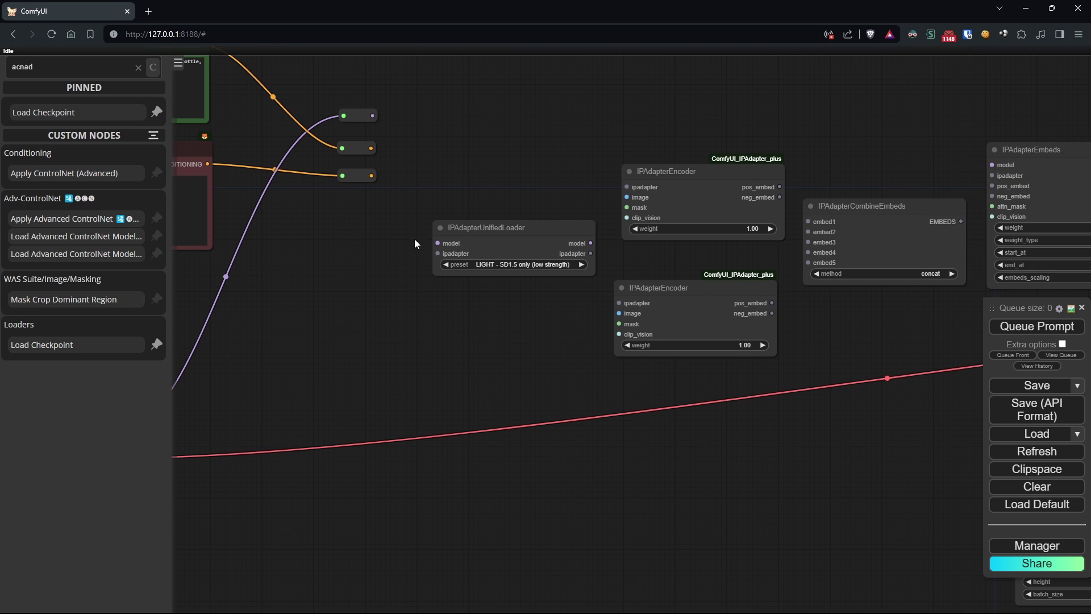
left_click_drag(370, 301, 577, 313)
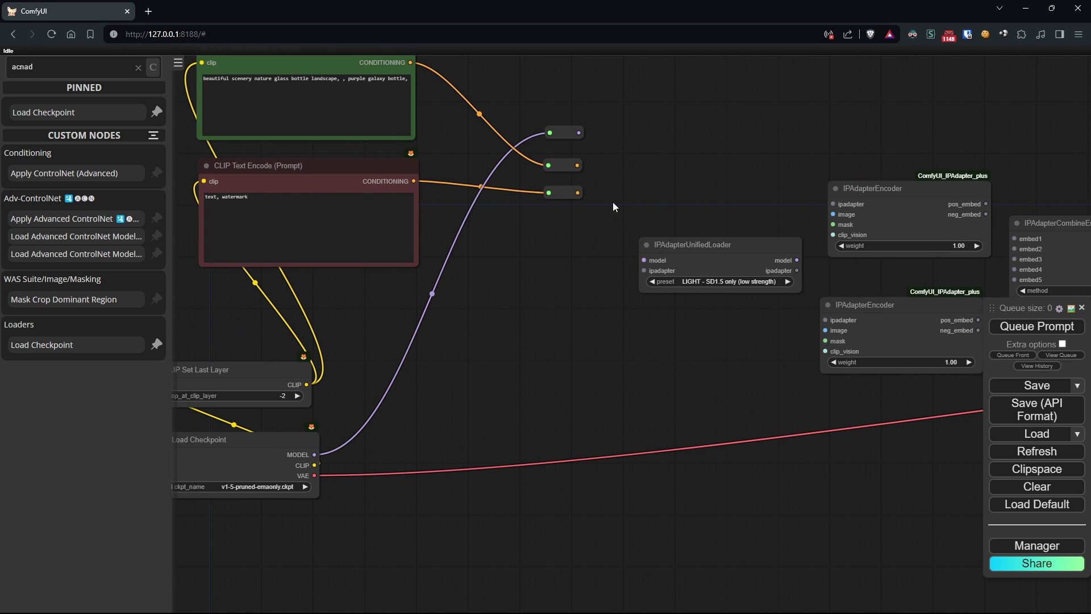
left_click_drag(579, 133, 580, 134)
left_click_drag(623, 248, 644, 260)
Connect the Unified Loader's ipadapter output to both IPAdapter Encoders and to the IPAdapter Embeds node
left_click_drag(576, 281, 214, 290)
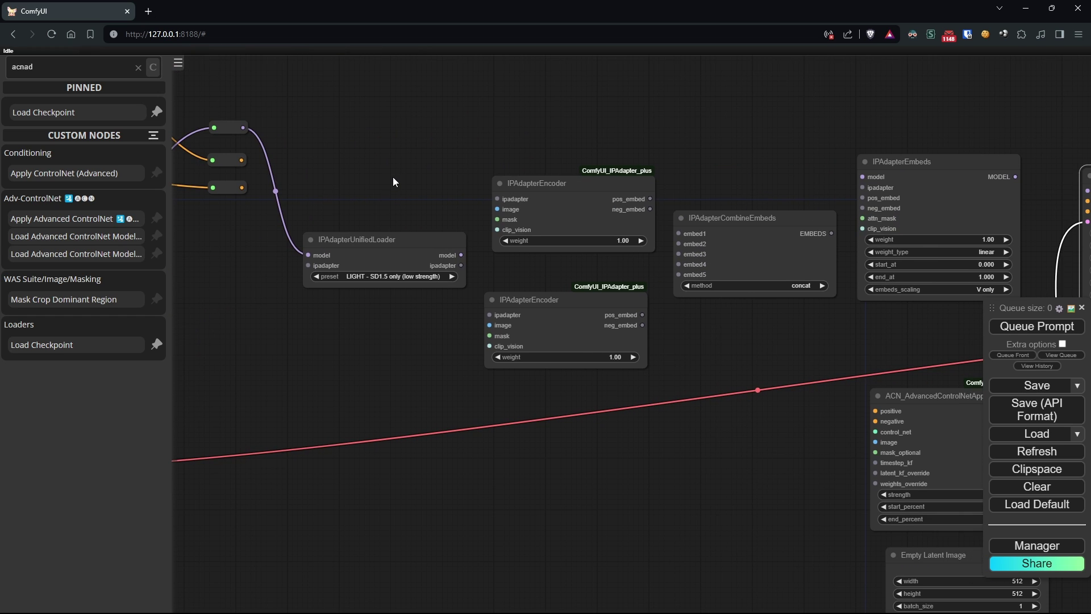
left_click_drag(394, 181, 499, 152)
left_click_drag(567, 237, 589, 286)
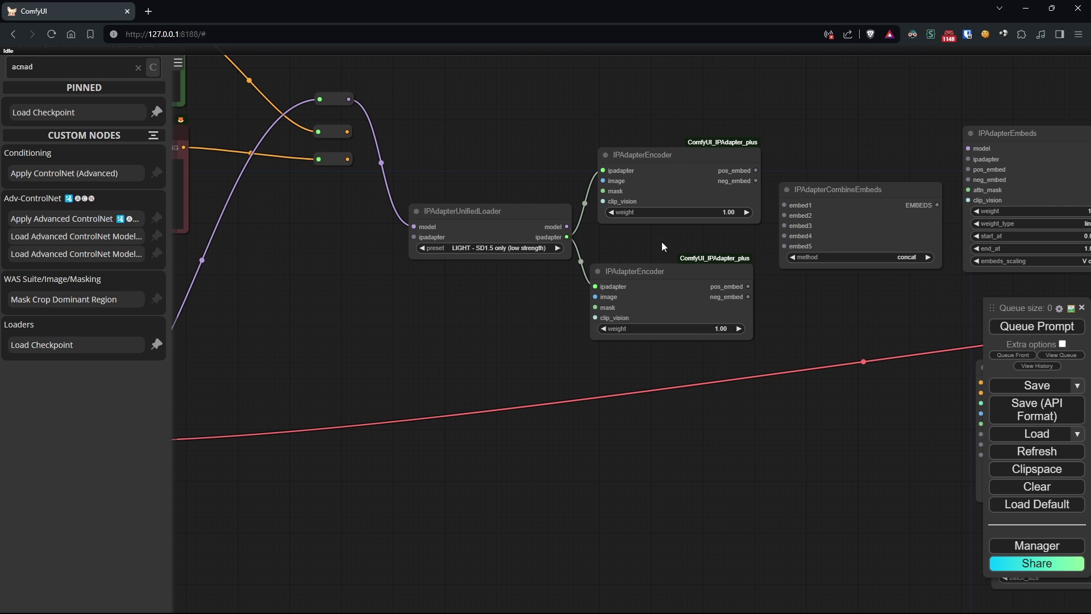
left_click_drag(662, 241, 514, 253)
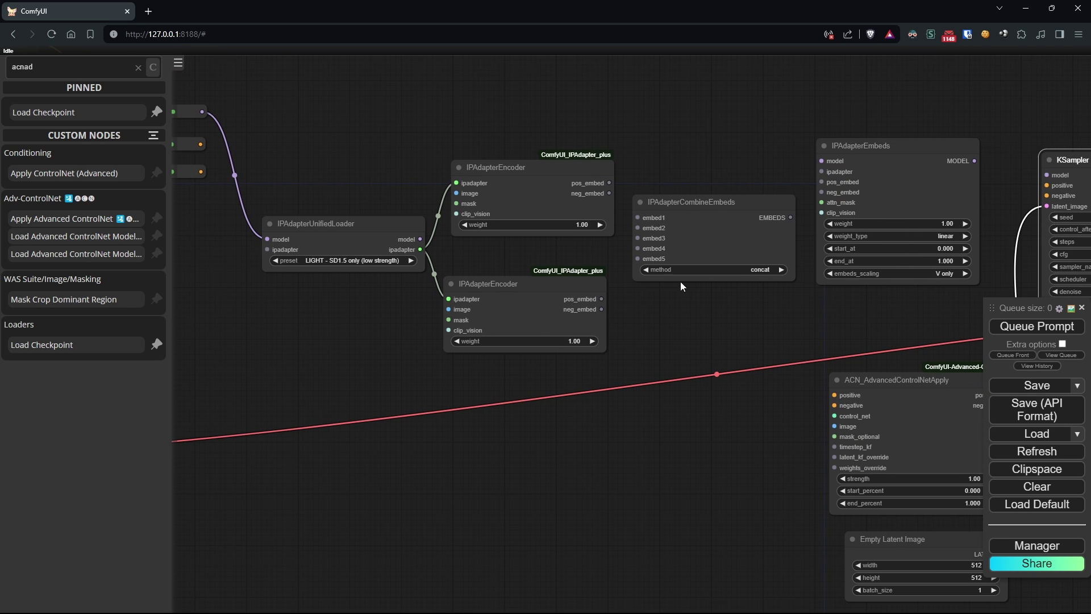
left_click_drag(425, 246, 821, 172)
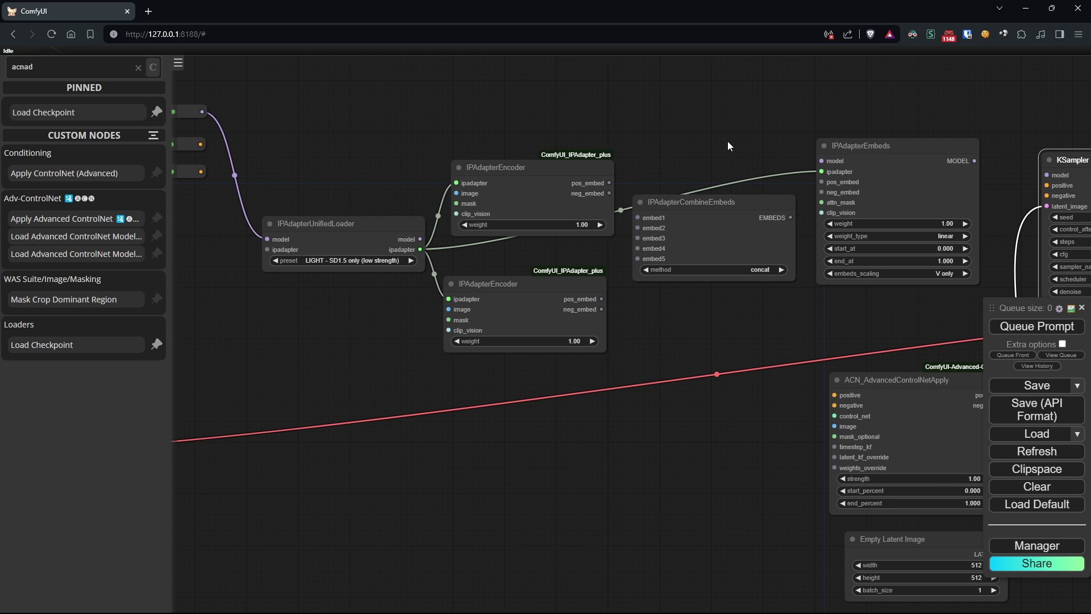
Link the checkpoint model reroute to the model input of IPAdapter Embeds through a new Reroute
left_click_drag(728, 143, 803, 251)
left_click_drag(271, 219, 898, 271)
left_click(836, 246)
left_click_drag(546, 163, 863, 151)
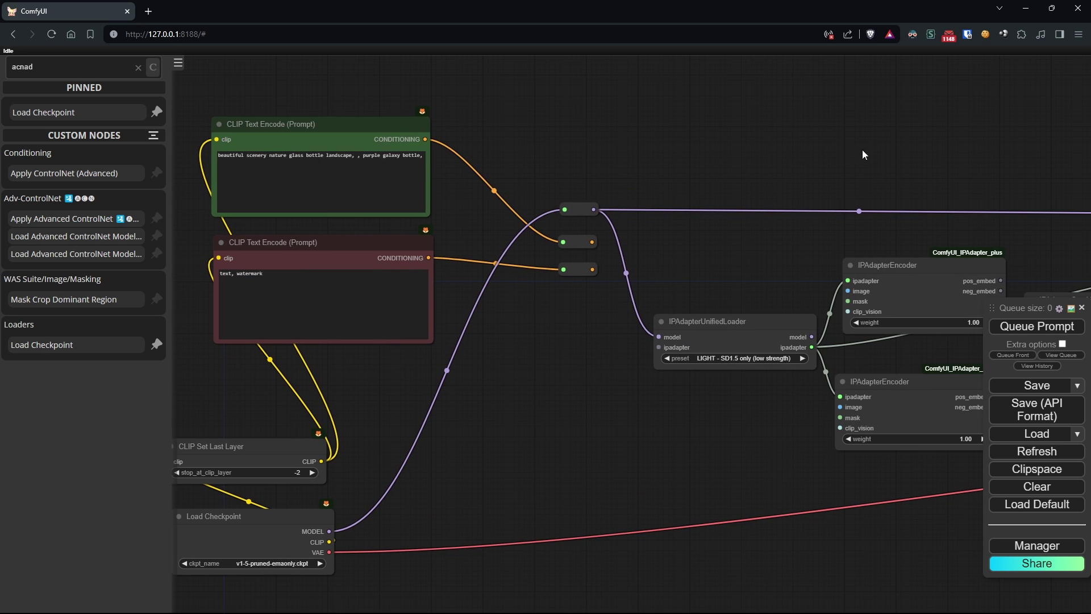
Raise the group of reroutes beside the prompts and align the new model Reroute level with them
left_click_drag(595, 194, 577, 121, "ctrl")
left_click_drag(967, 165, 592, 175)
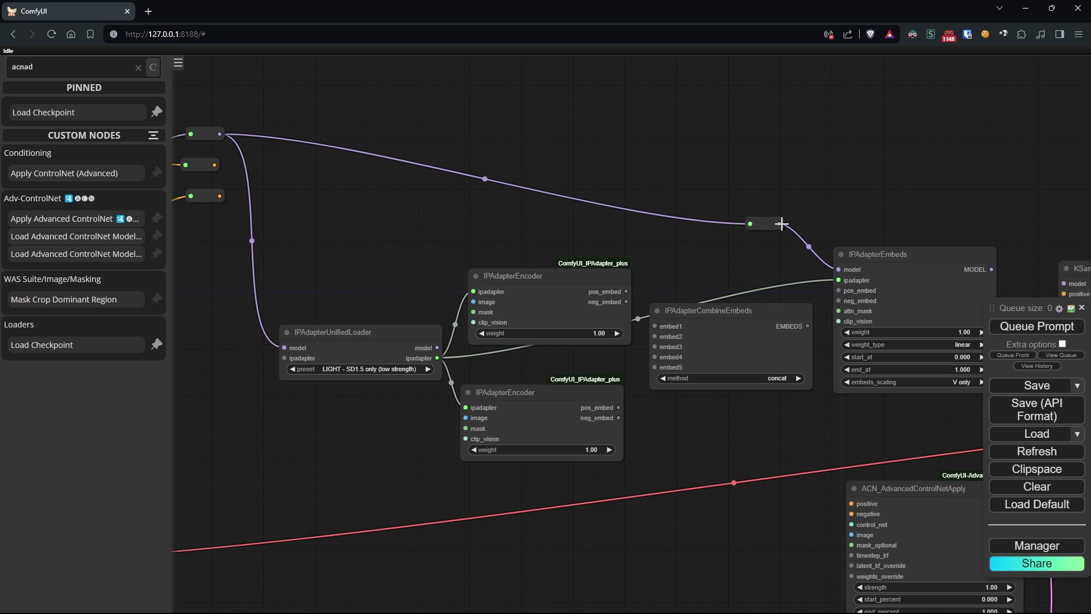
left_click_drag(768, 224, 757, 137)
left_click_drag(668, 233, 758, 195)
left_click_drag(449, 208, 682, 192)
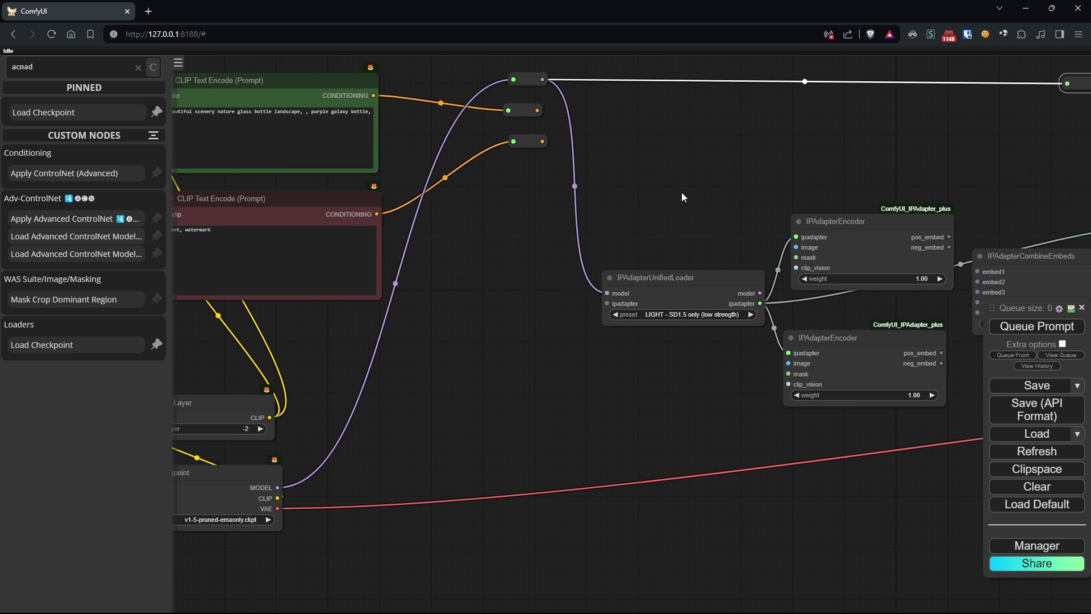
Clear the node search and add a Painter Node from the pinned nodes below the Load Checkpoint node
left_click_drag(683, 309, 551, 250)
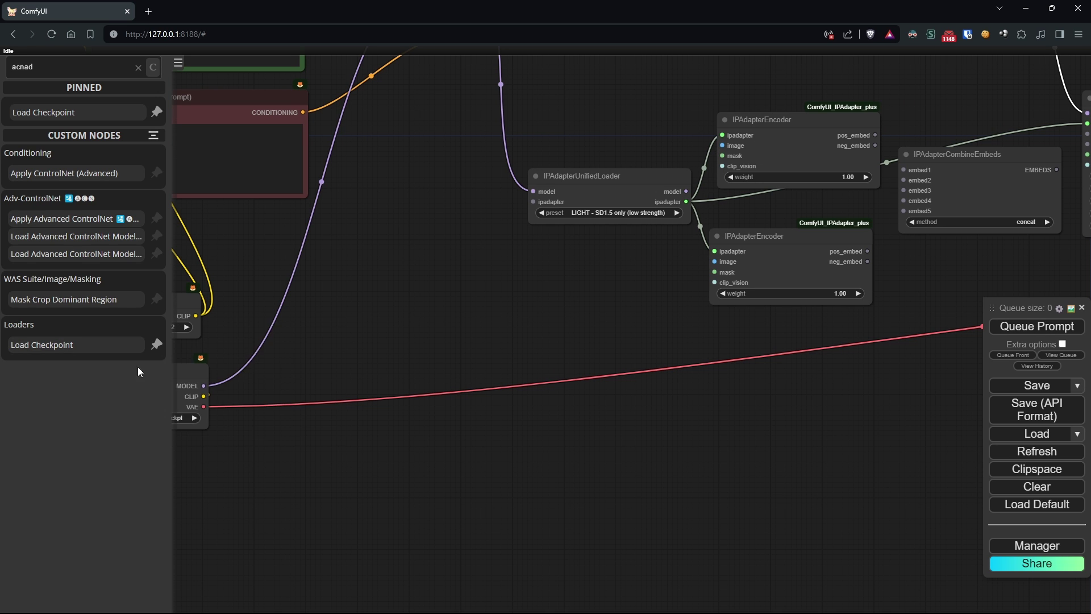
left_click(139, 68)
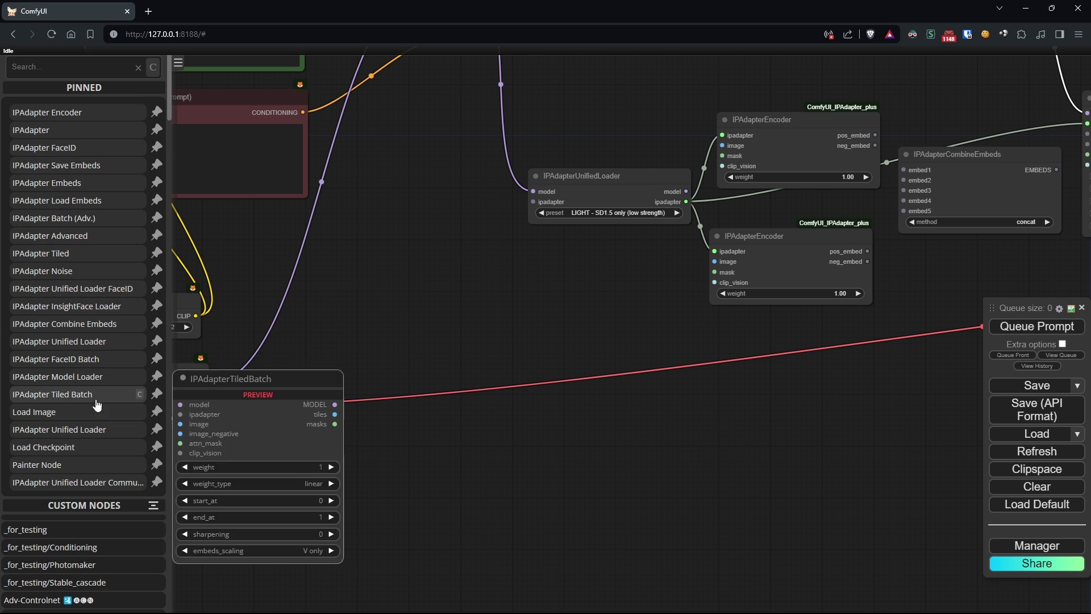
left_click_drag(461, 307, 460, 307)
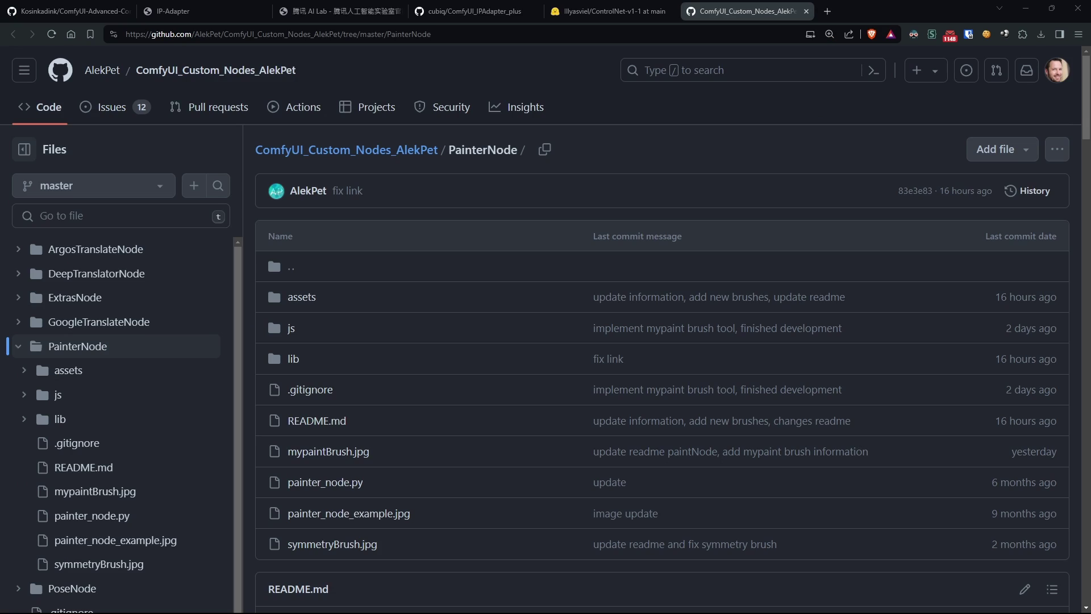
View the root page of the ComfyUI_Custom_Nodes_AlekPet repository on GitHub and its clone options, and return to ComfyUI
left_click(392, 152)
left_click(436, 159)
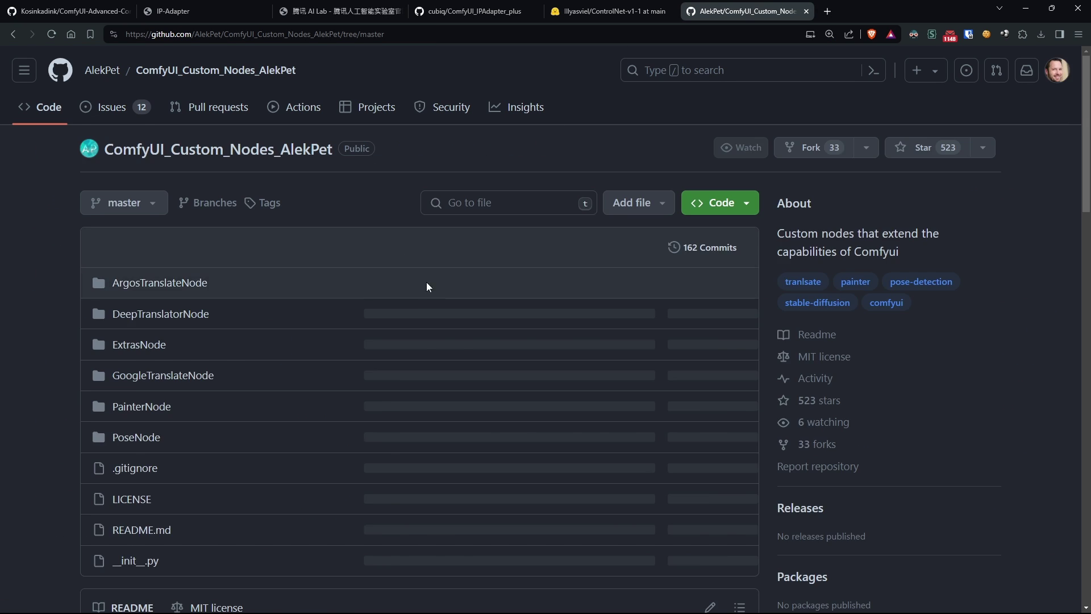
scroll(459, 287, "down", 5)
scroll(704, 217, "up", 5)
left_click(734, 203)
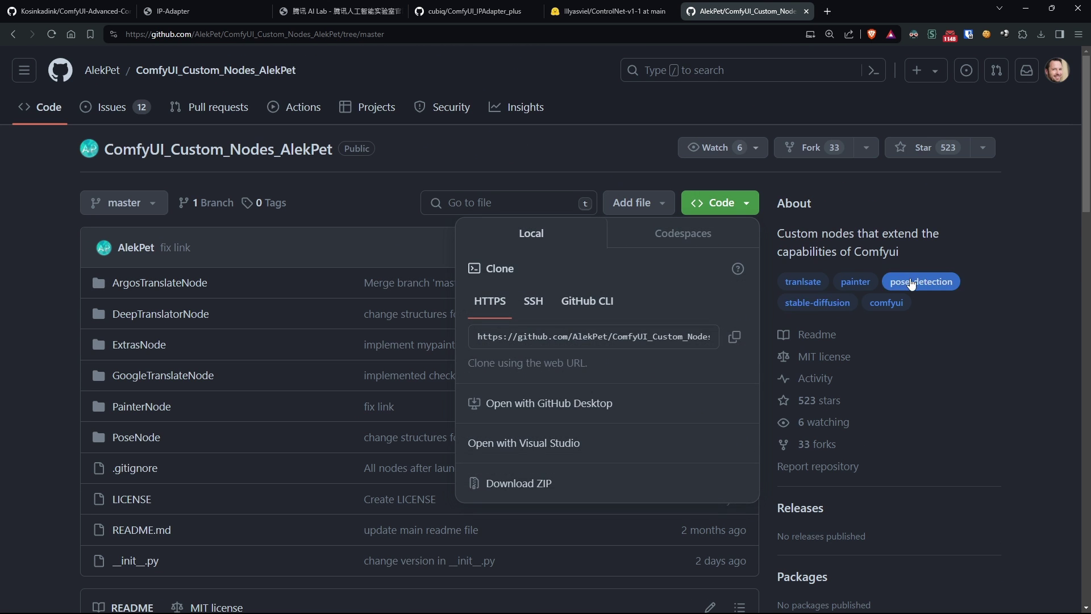
key("alt+Tab")
Connect the PainterNode's IMAGE output to the first IPAdapter Encoder's image input through two Reroutes
left_click_drag(624, 352, 613, 481)
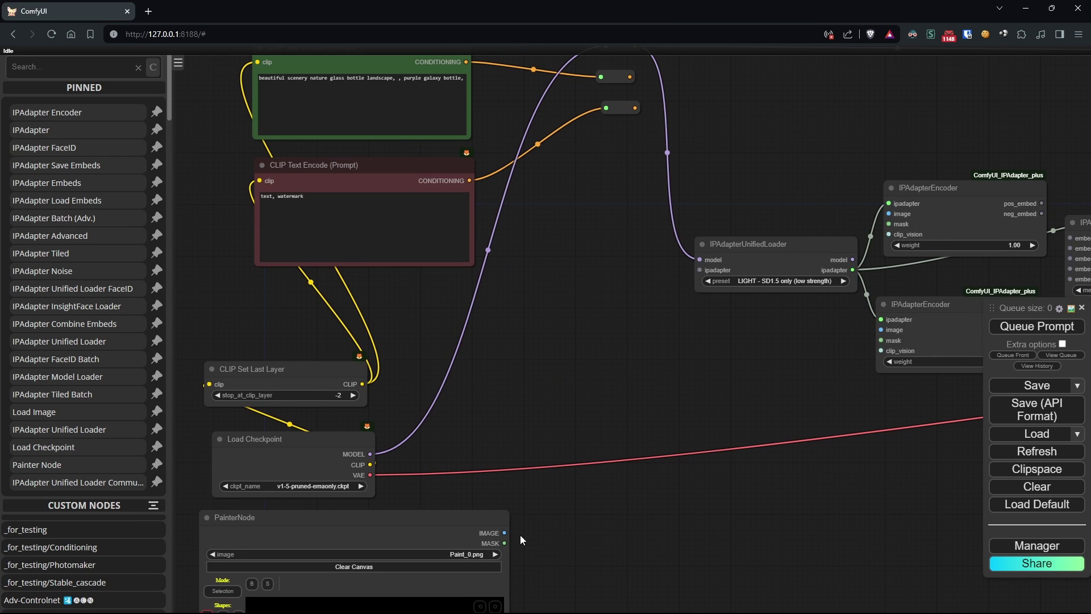
left_click_drag(506, 532, 608, 138)
left_click(625, 180)
left_click_drag(731, 139, 560, 211)
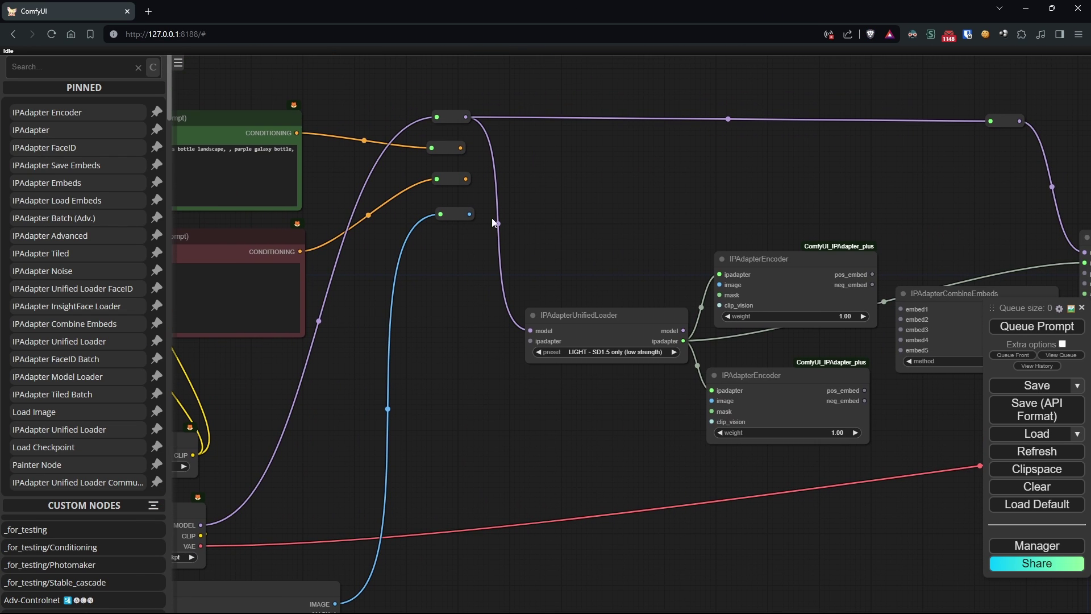
left_click_drag(469, 214, 719, 284)
left_click(704, 242)
Add a Load Image node to the second IPAdapter Encoder's image input and select t1.png as its image
left_click_drag(648, 291, 666, 192)
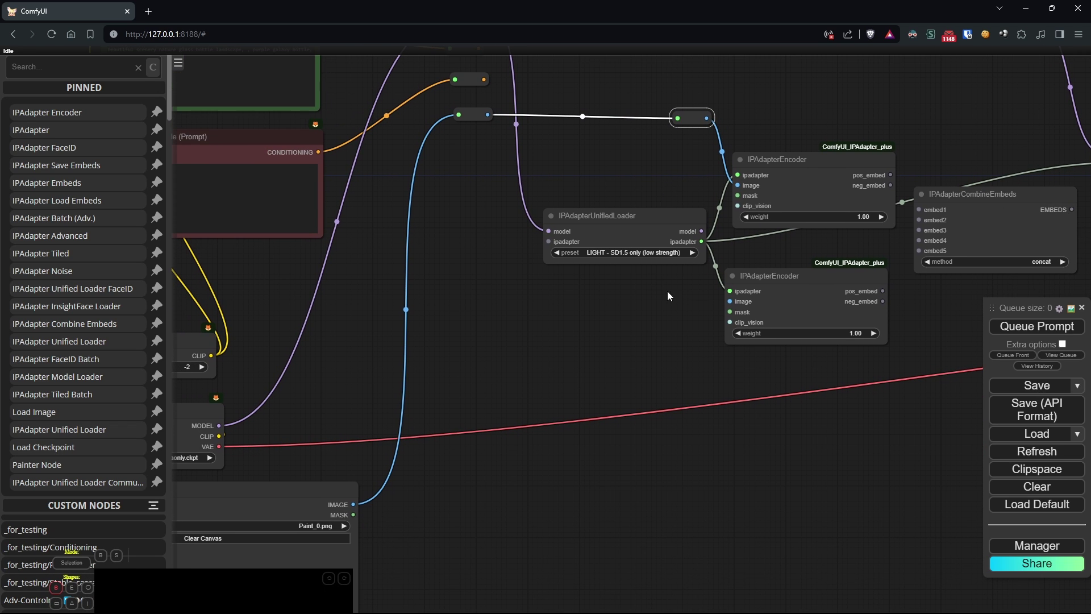
left_click_drag(729, 303, 617, 320)
left_click(638, 395)
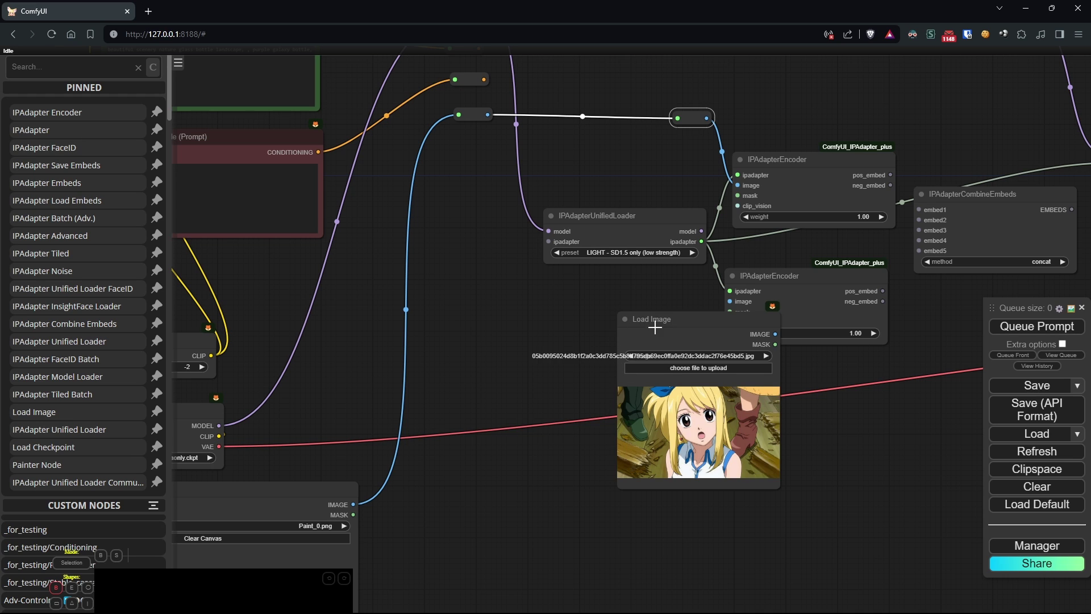
left_click_drag(679, 347, 527, 334)
left_click(526, 340)
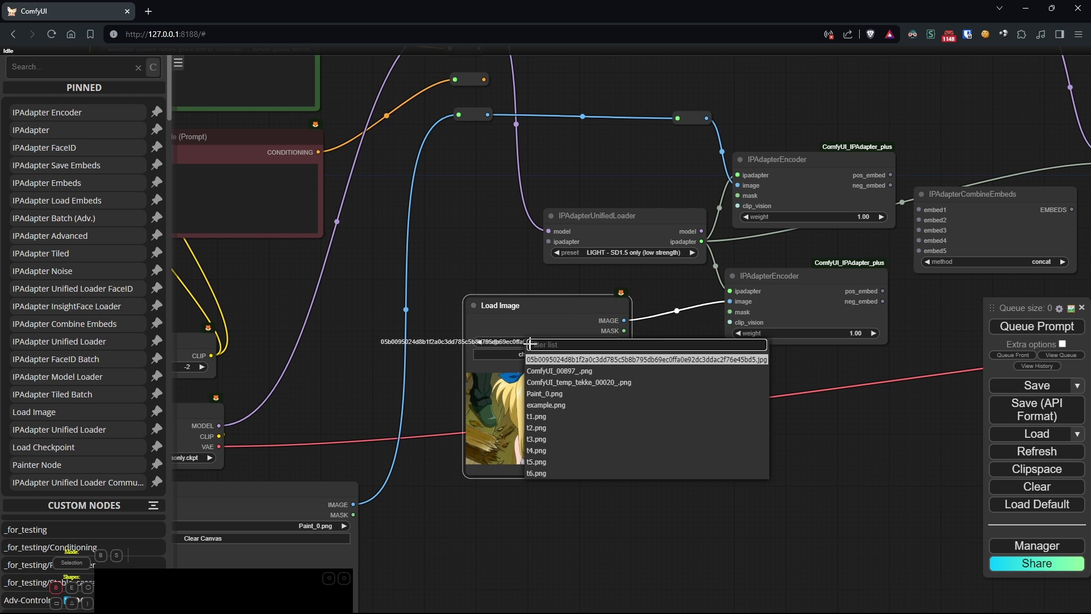
left_click(574, 419)
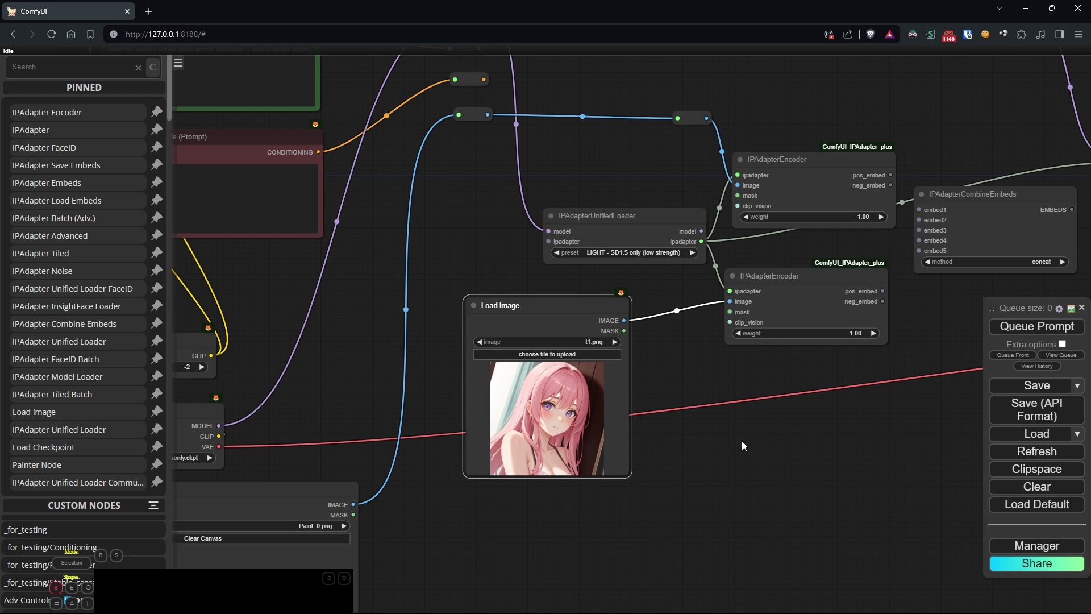
Move the IPAdapter Unified Loader slightly away from the encoders and set its preset to PLUS (high strength)
left_click_drag(743, 442, 698, 470)
left_click_drag(584, 244, 515, 235)
left_click(500, 272)
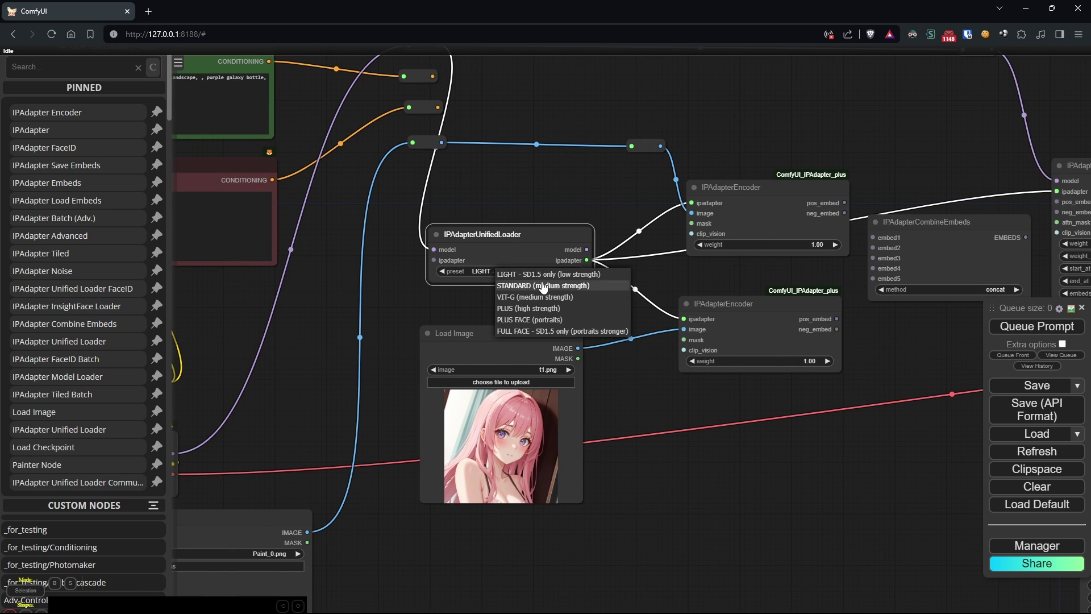
left_click(544, 309)
Connect the pos_embed outputs of the two IPAdapter Encoders to embed1 and embed2 of IPAdapter Combine Embeds
left_click_drag(687, 431, 459, 408)
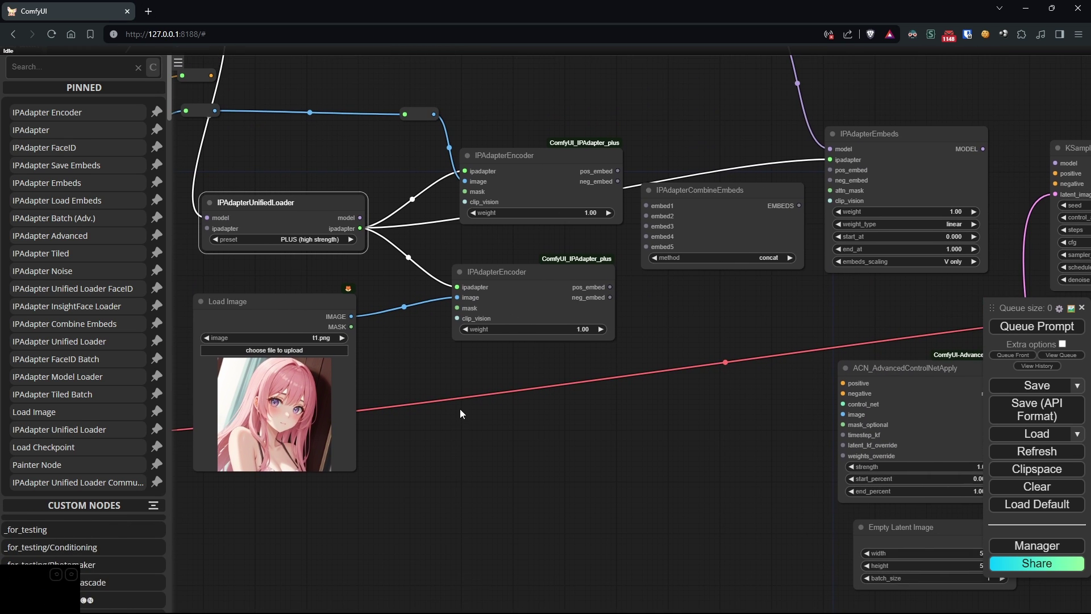
left_click_drag(660, 417, 619, 446)
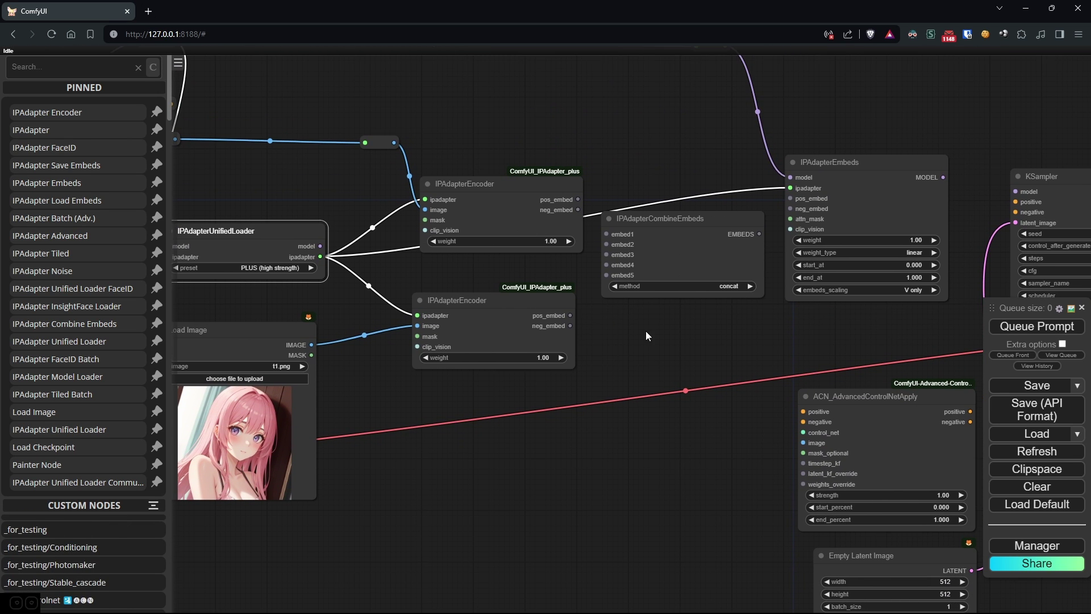
left_click_drag(647, 335, 752, 349)
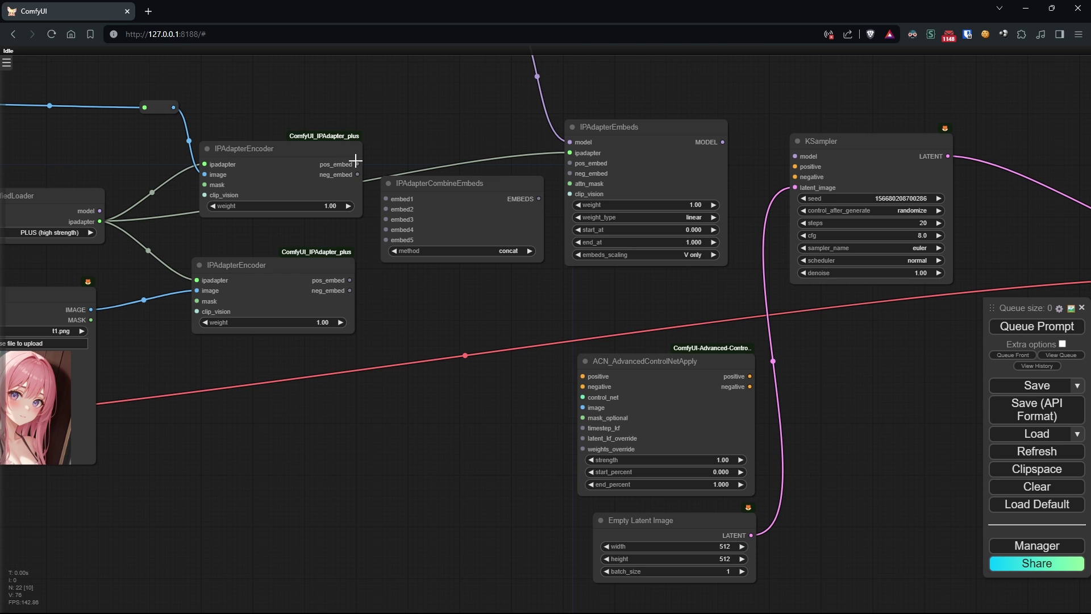
left_click_drag(357, 165, 386, 199)
left_click_drag(349, 280, 386, 209)
Connect the combined EMBEDS output and the first encoder's neg_embed to the pos_embed and neg_embed inputs of IPAdapter Embeds
left_click_drag(544, 197, 569, 163)
left_click_drag(444, 151, 387, 116)
left_click_drag(295, 140, 513, 140)
Extend the positive and negative conditioning reroutes with one new Reroute each, placed below the far model reroute
left_click_drag(669, 258, 831, 368)
left_click_drag(49, 111, 568, 112)
left_click_drag(50, 144, 574, 155)
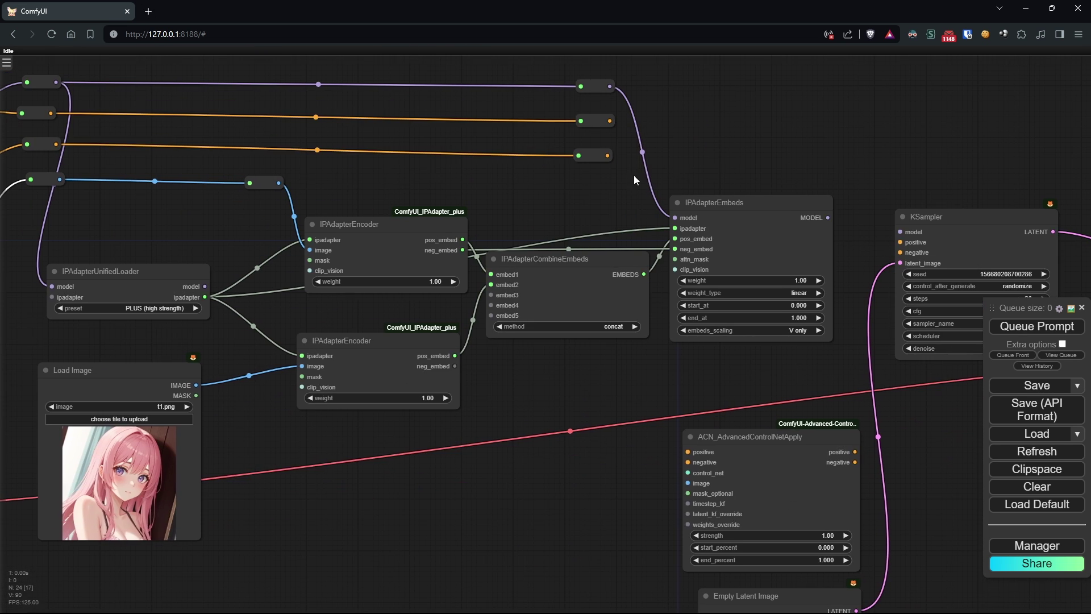
Connect both conditioning reroutes to the Advanced ControlNet's positive and negative inputs, and the painter image to its image input through a Reroute
left_click_drag(633, 175, 471, 426)
left_click_drag(394, 85, 472, 416)
left_click_drag(386, 401, 623, 391)
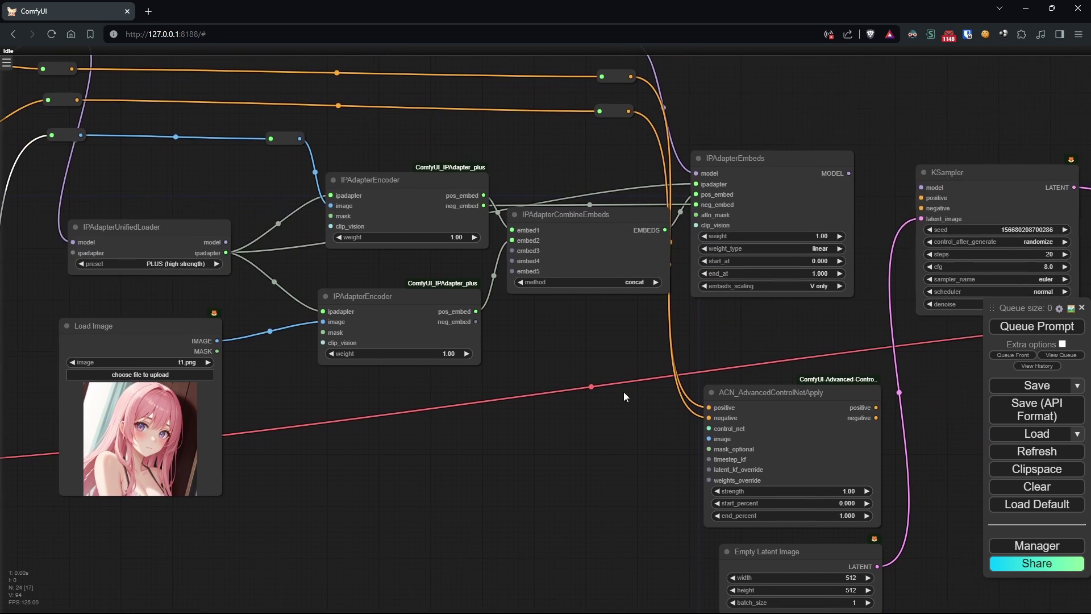
left_click_drag(299, 138, 709, 439)
left_click(611, 161)
Add a Load Advanced ControlNet Model node to the control_net input and select control_v11p_sd15_scribble.pth
left_click_drag(561, 396, 396, 327)
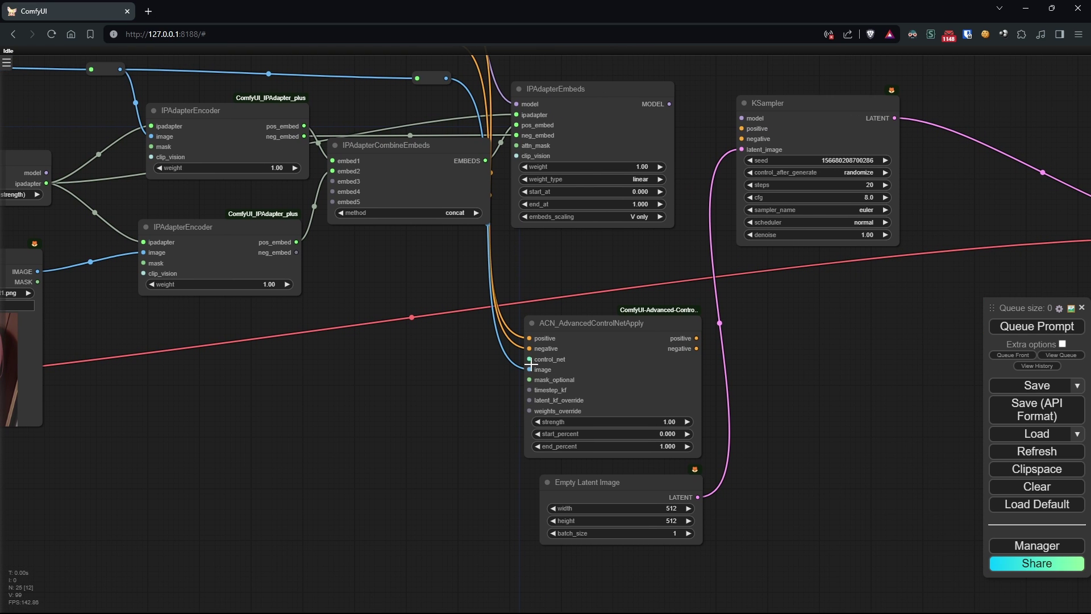
left_click_drag(531, 364, 427, 372)
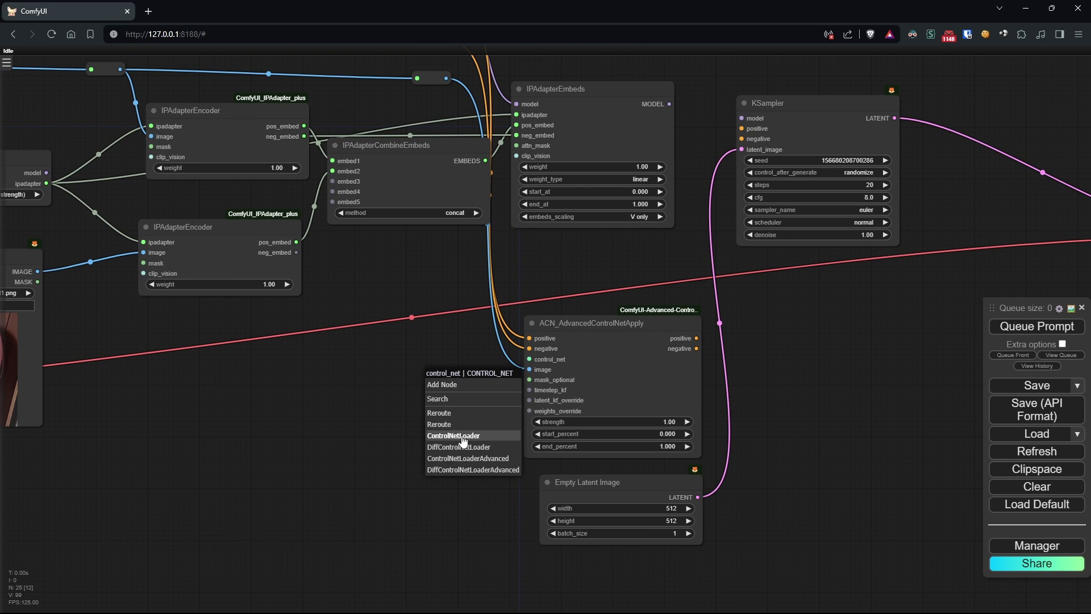
left_click(467, 458)
left_click(347, 397)
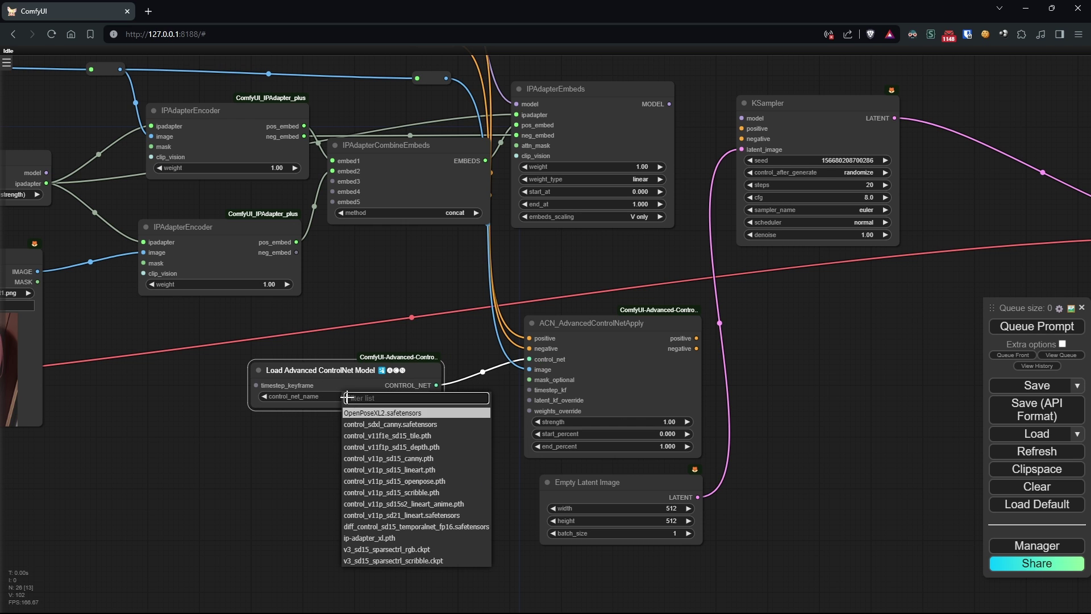
left_click(388, 492)
Connect the Advanced ControlNet's positive and negative outputs and the IPAdapter Embeds MODEL output to the matching KSampler inputs
left_click_drag(435, 490, 323, 490)
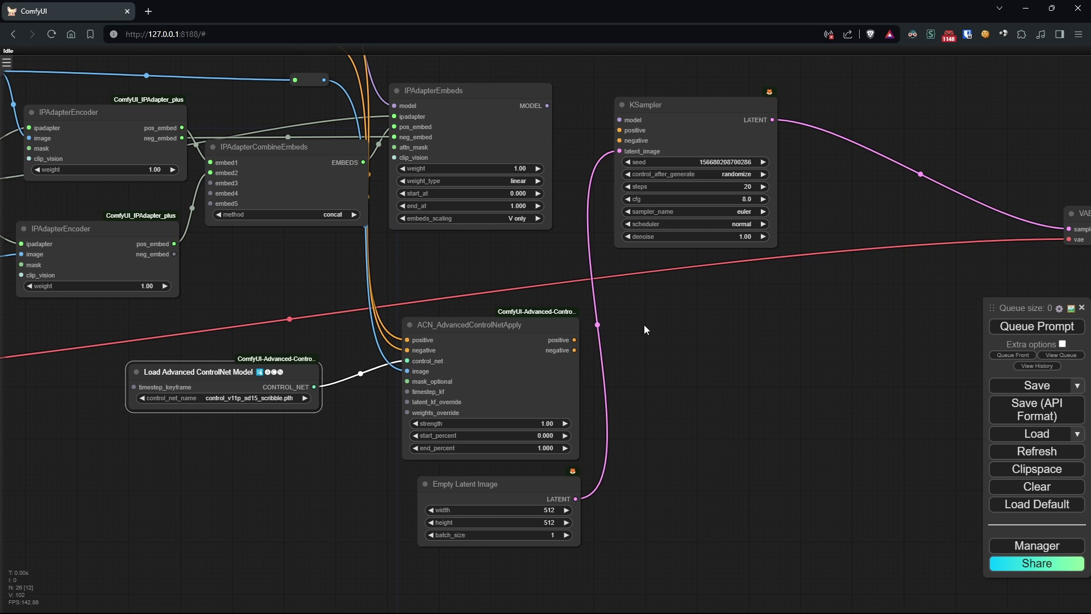
left_click_drag(645, 329, 550, 394)
left_click_drag(492, 441, 537, 232)
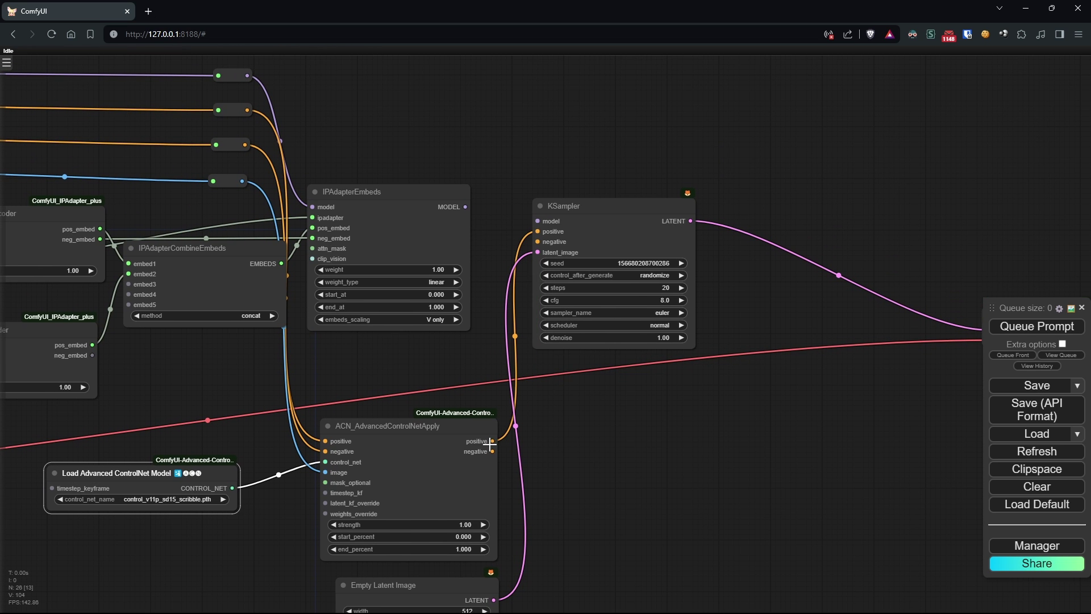
left_click_drag(492, 450, 537, 241)
left_click_drag(577, 200, 595, 189)
left_click_drag(465, 207, 555, 211)
Move the VAE Decode node closer to the KSampler and align the image reroutes in a row below the conditioning reroutes
left_click_drag(539, 383, 377, 466)
left_click_drag(773, 388, 534, 451)
left_click_drag(557, 392, 671, 332)
scroll(671, 332, "down", 3)
left_click_drag(276, 142, 833, 147)
left_click_drag(833, 105, 238, 245)
left_click_drag(238, 244, 235, 190)
left_click_drag(776, 181, 776, 161)
left_click_drag(533, 177, 533, 165)
Route the checkpoint's VAE output through two new Reroute nodes into the VAE Decode's vae input
left_click_drag(176, 481, 974, 192)
left_click(379, 234)
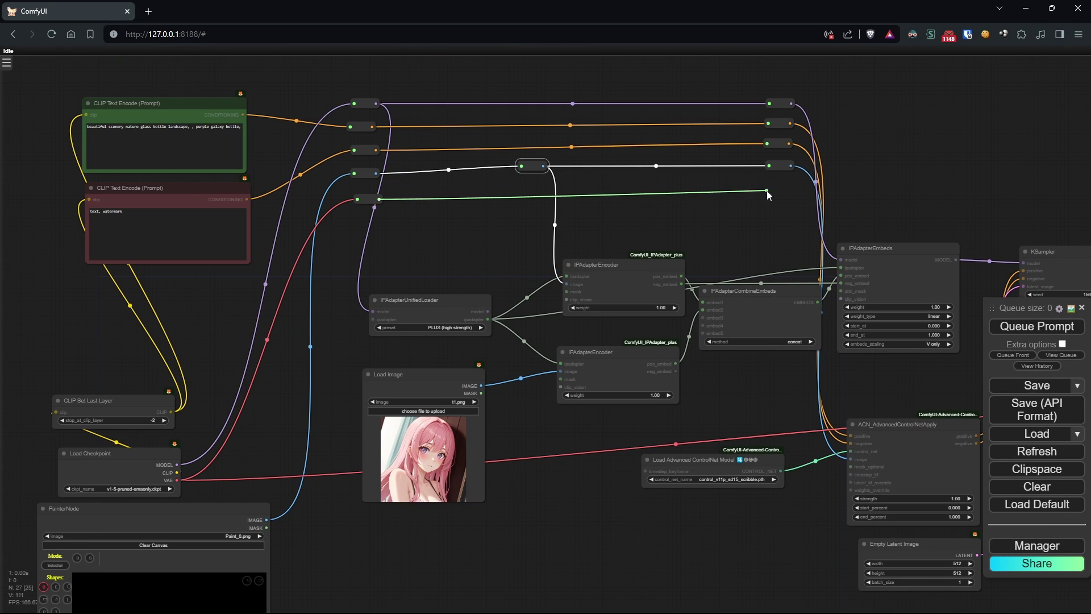
left_click(1000, 234)
left_click_drag(1088, 194, 600, 138)
left_click_drag(499, 142, 658, 138)
left_click_drag(669, 138, 688, 352)
left_click_drag(737, 98, 525, 73)
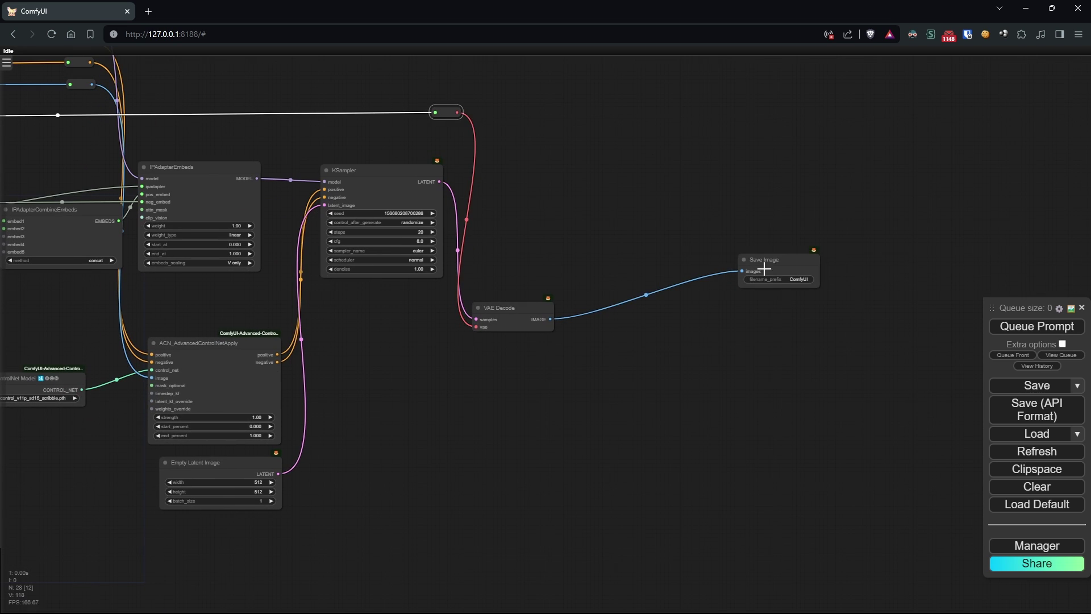
Delete the Save Image node and add a Preview Image node on the VAE Decode's IMAGE output
key("Delete")
left_click_drag(550, 319, 477, 368)
left_click(475, 465)
left_click_drag(225, 89, 233, 164)
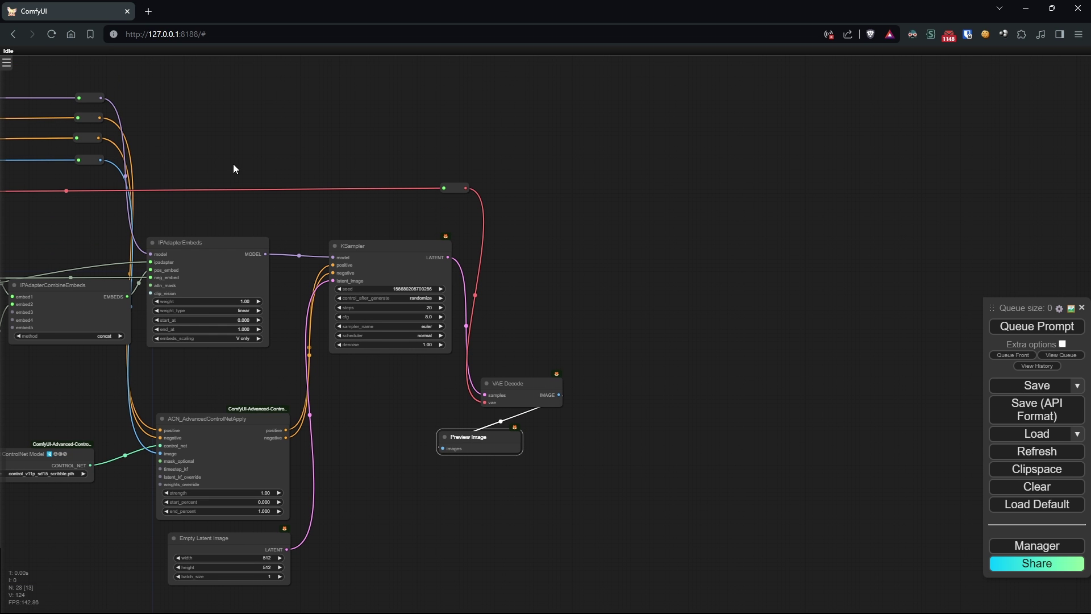
Extend the negative conditioning, positive conditioning and model lines with one new Reroute each, placed beyond the VAE reroute
left_click_drag(98, 138, 608, 143)
left_click(619, 172)
left_click_drag(99, 118, 604, 118)
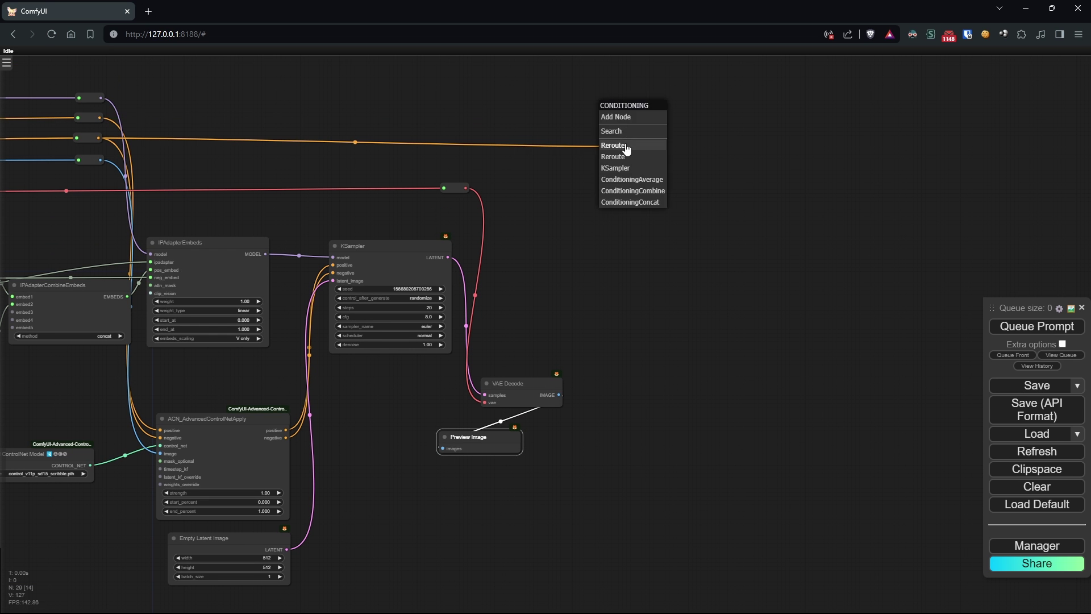
left_click(625, 149)
left_click_drag(100, 98, 605, 97)
left_click(625, 128)
Set the weight of the first IPAdapterEncoder, the one fed by the painter image, to 1.60
left_click_drag(614, 316, 647, 265)
scroll(647, 265, "down", 6)
scroll(356, 298, "up", 9)
scroll(790, 427, "down", 10)
scroll(361, 426, "up", 7)
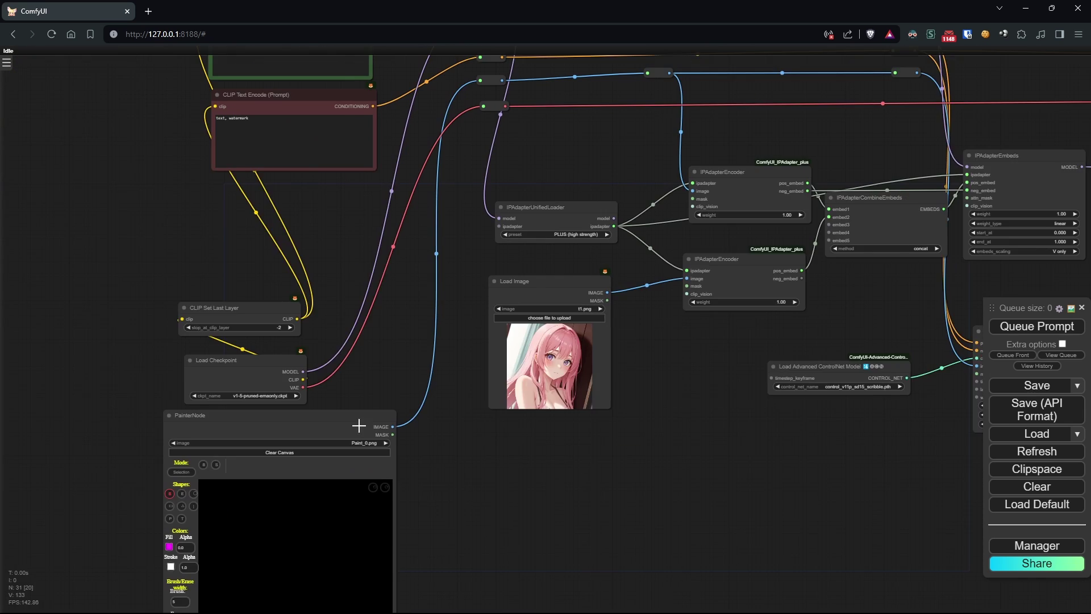
scroll(361, 426, "down", 6)
scroll(564, 397, "up", 6)
scroll(671, 338, "up", 3)
scroll(646, 387, "up", 2)
left_click_drag(733, 304, 671, 397)
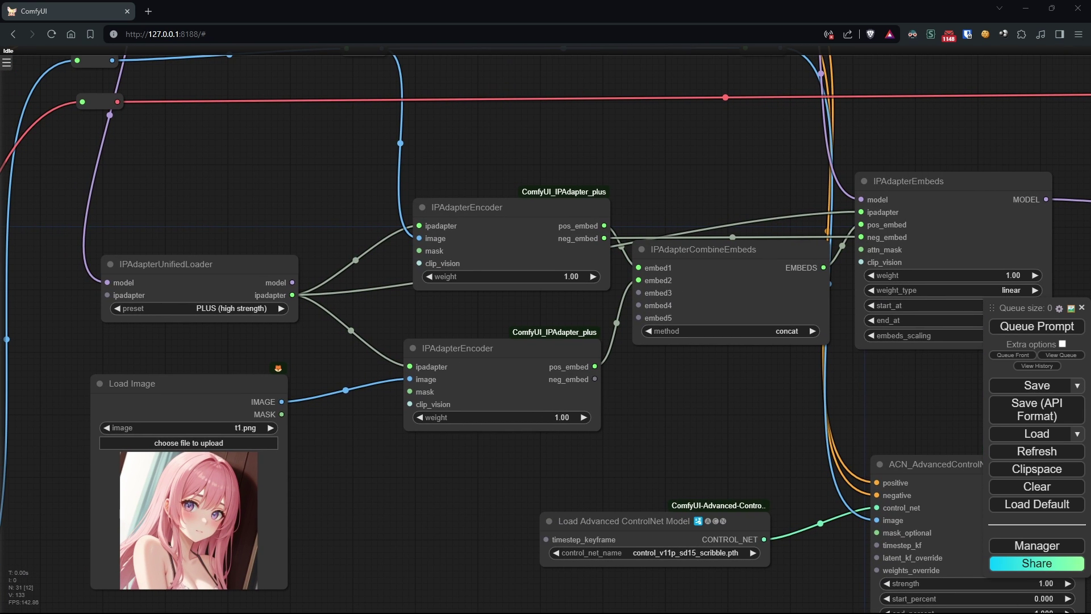
left_click(563, 277)
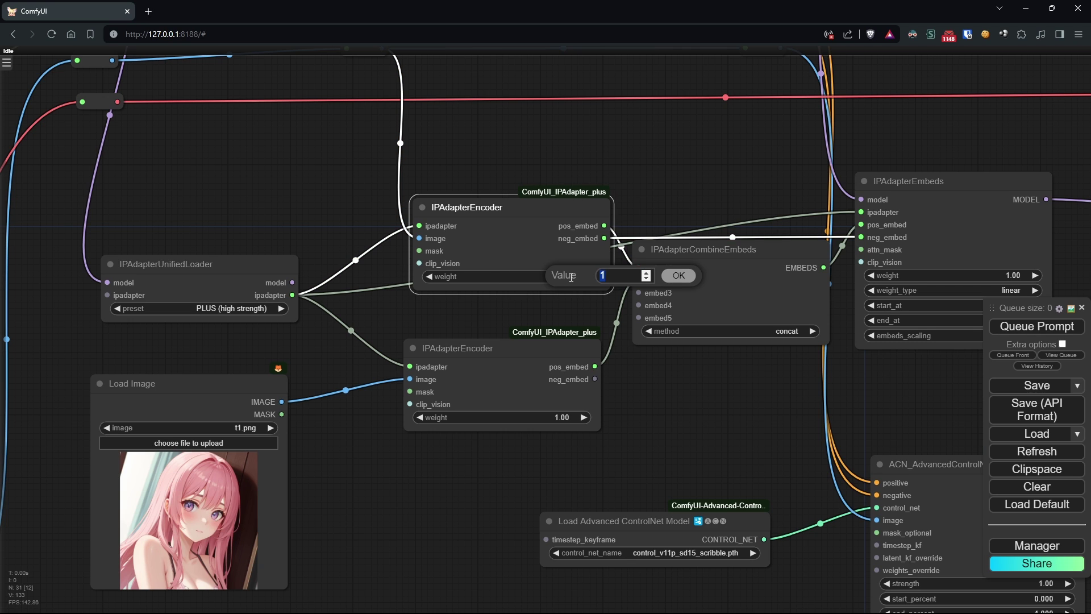
key("Return")
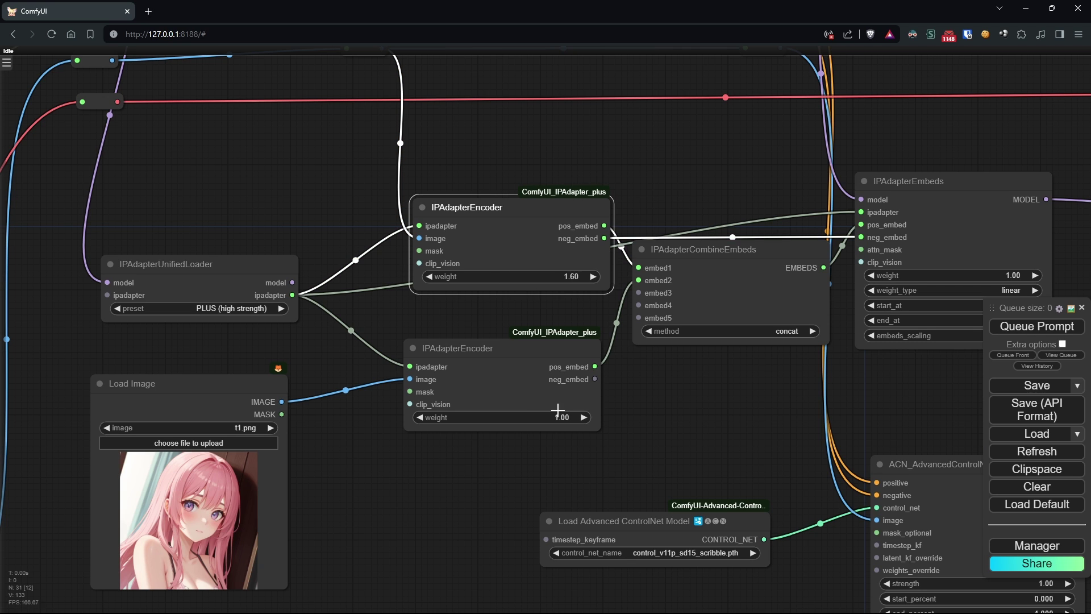
Load the line sketch of the girl into the PainterNode and match the canvas size to the image
left_click_drag(189, 398, 195, 397)
mouse_move(104, 348)
left_mouse_down()
mouse_move(482, 192)
mouse_move(538, 143)
left_mouse_up()
left_click_drag(301, 397, 289, 403)
left_click_drag(366, 348, 606, 49)
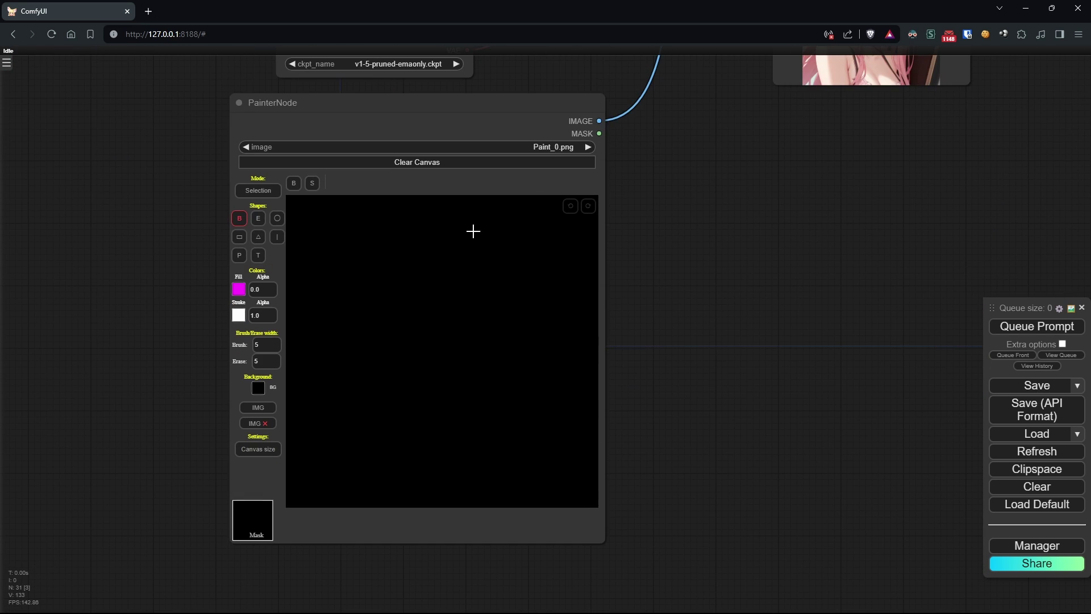
left_click(267, 407)
double_click(581, 295)
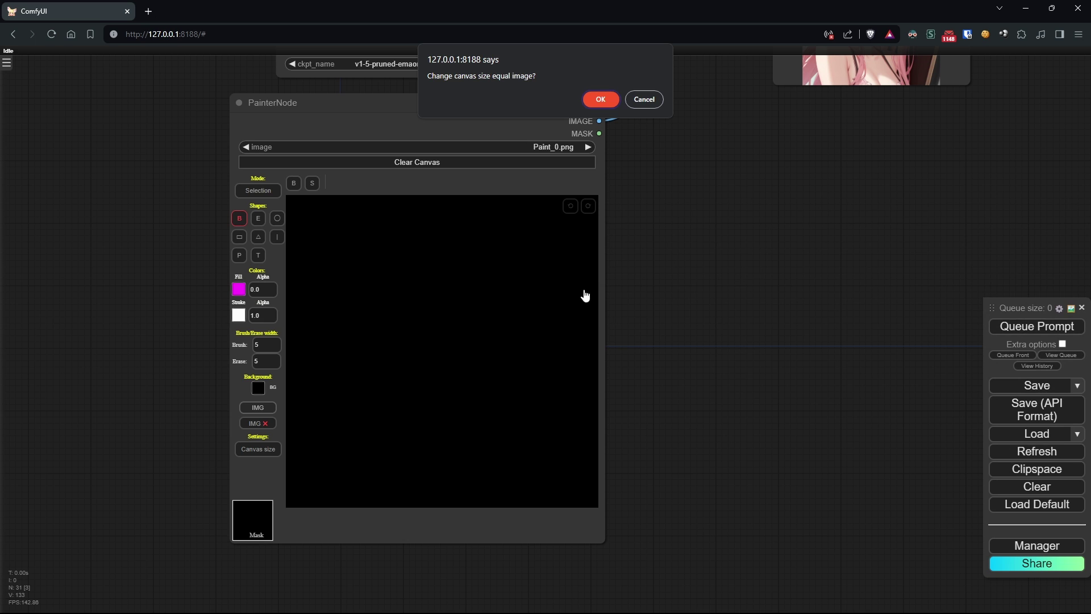
left_click(591, 99)
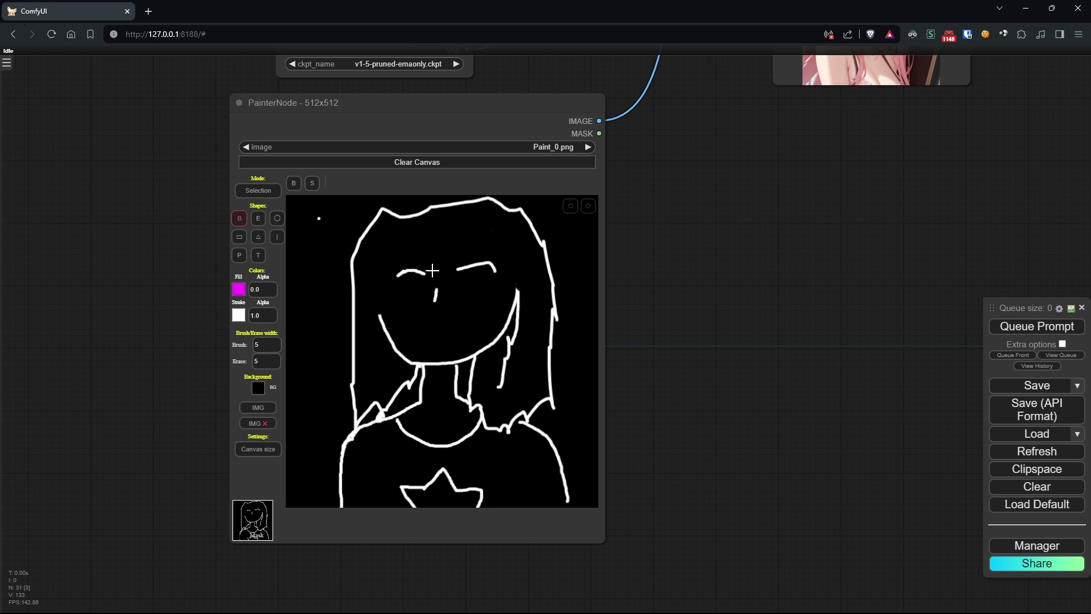
Replace the positive prompt with "masterpiece, best quality, face of a beautiful girl"
scroll(155, 319, "up", 15)
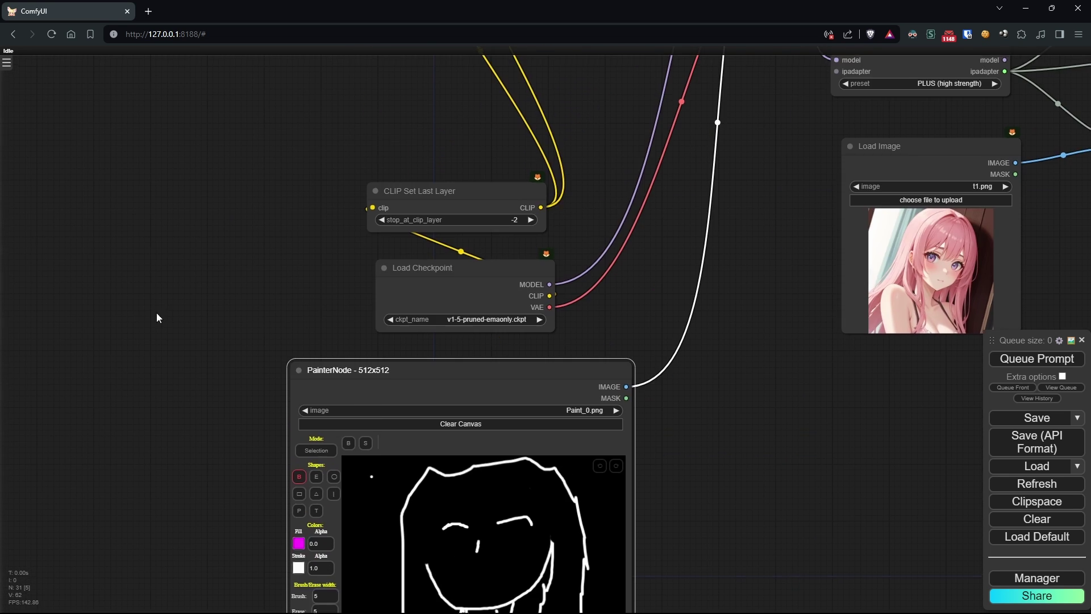
scroll(246, 283, "up", 3)
left_click_drag(245, 283, 105, 331)
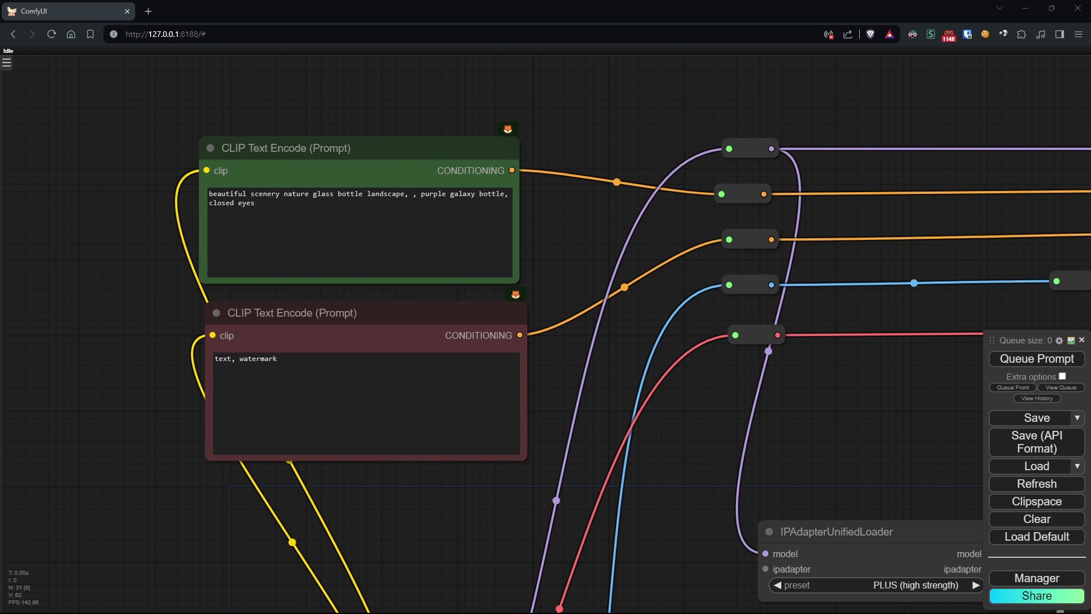
left_click(417, 227)
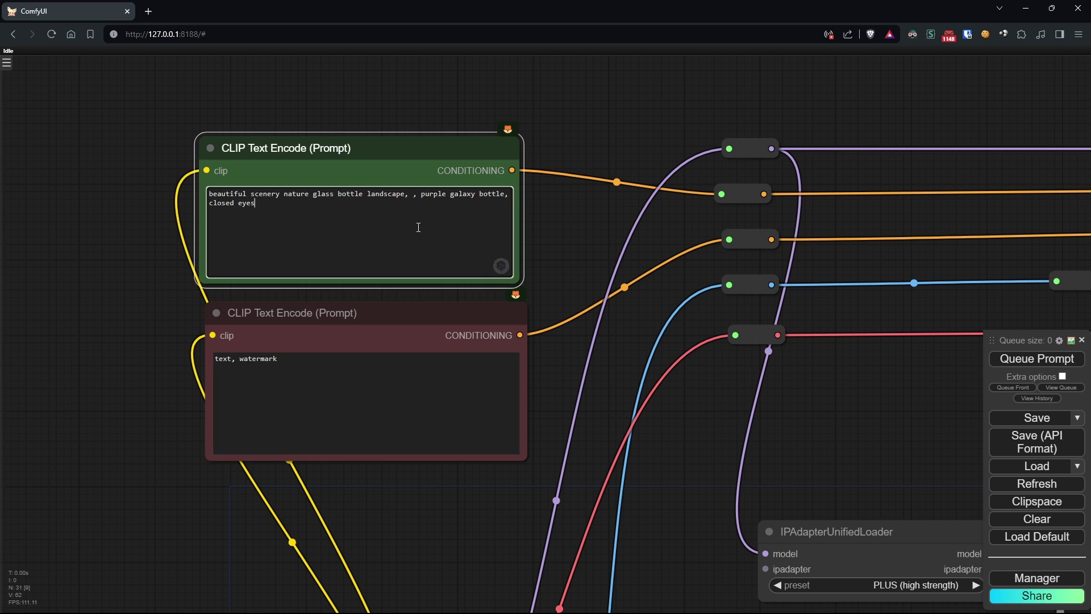
key("ctrl+a")
type("masterpiece, best quality, face of a beautiful girl")
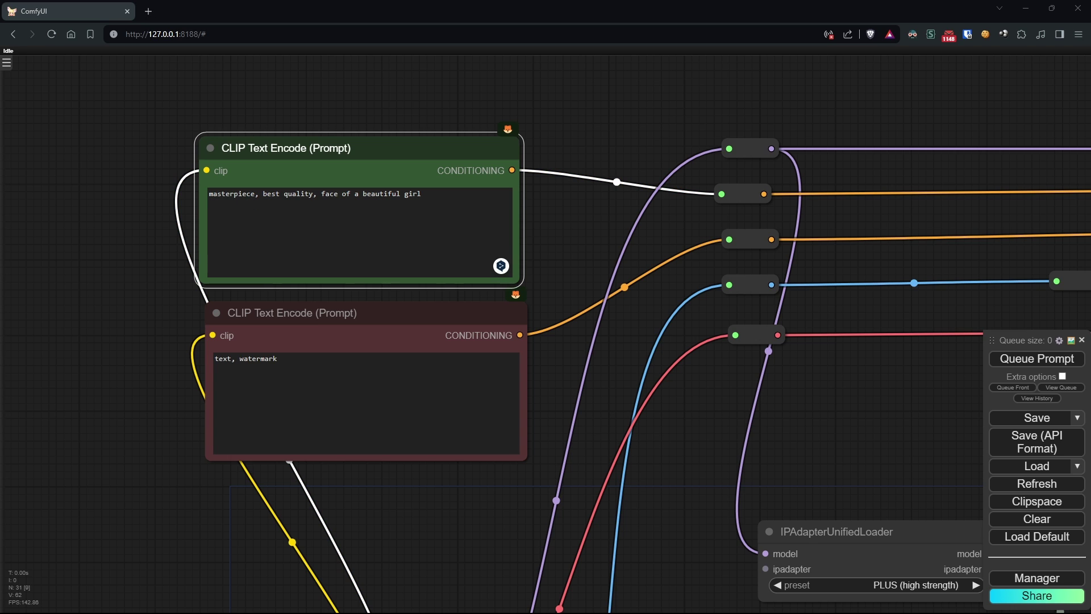
Replace the negative prompt with a quality tag list running from "lowres, bad anatomy, bad hands" to "username, blurry ,nsfw"
left_click(406, 419)
key("ctrl+a")
type("lowres, bad anatomy, bad hands, text, error, missing fingers, extra digit, fewer digits, cropped, worst quality, low quality, normal quality, jpeg artifacts, signature, watermark, username, blurry ,nsfw")
scroll(563, 372, "up", 2)
left_click_drag(568, 370, 743, 415)
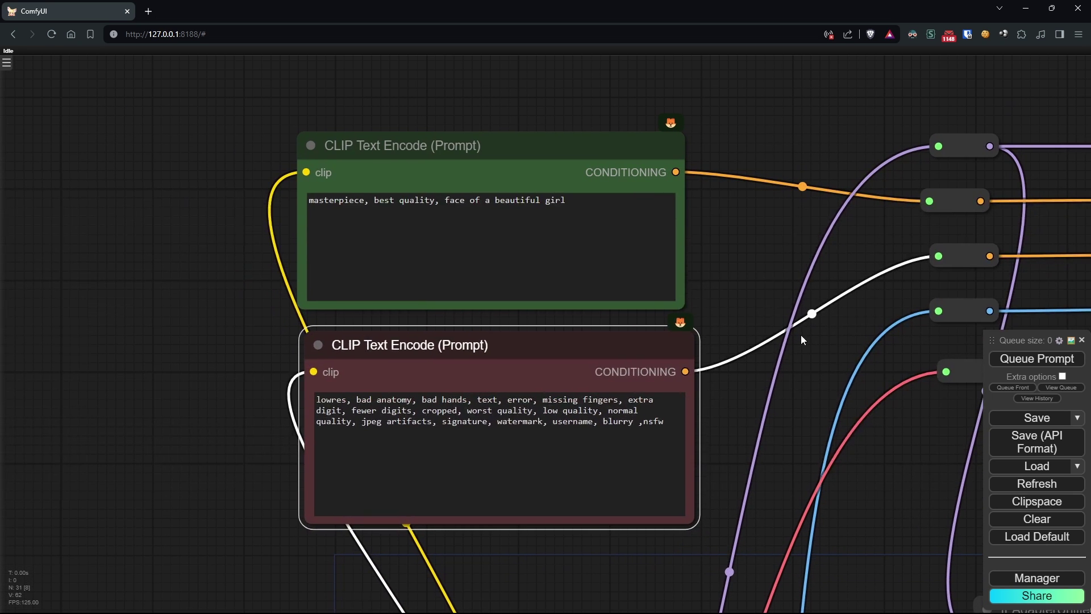
Switch the Load Checkpoint model to meinamix_meinaV11.safetensors
left_click_drag(802, 367, 562, 306)
scroll(569, 315, "down", 7)
left_click_drag(716, 495, 444, 212)
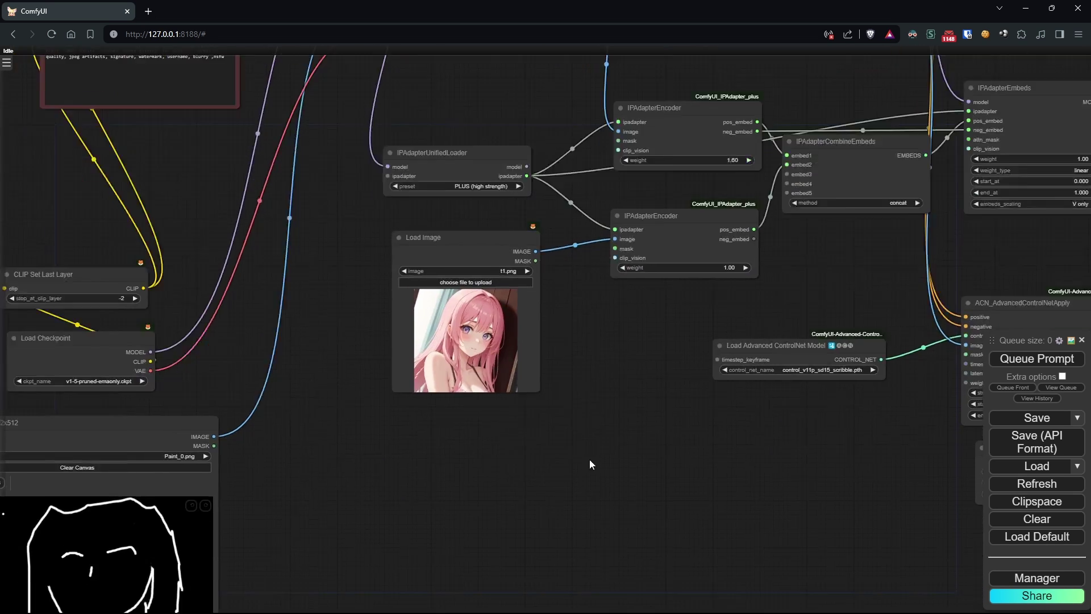
left_click_drag(582, 509, 173, 434)
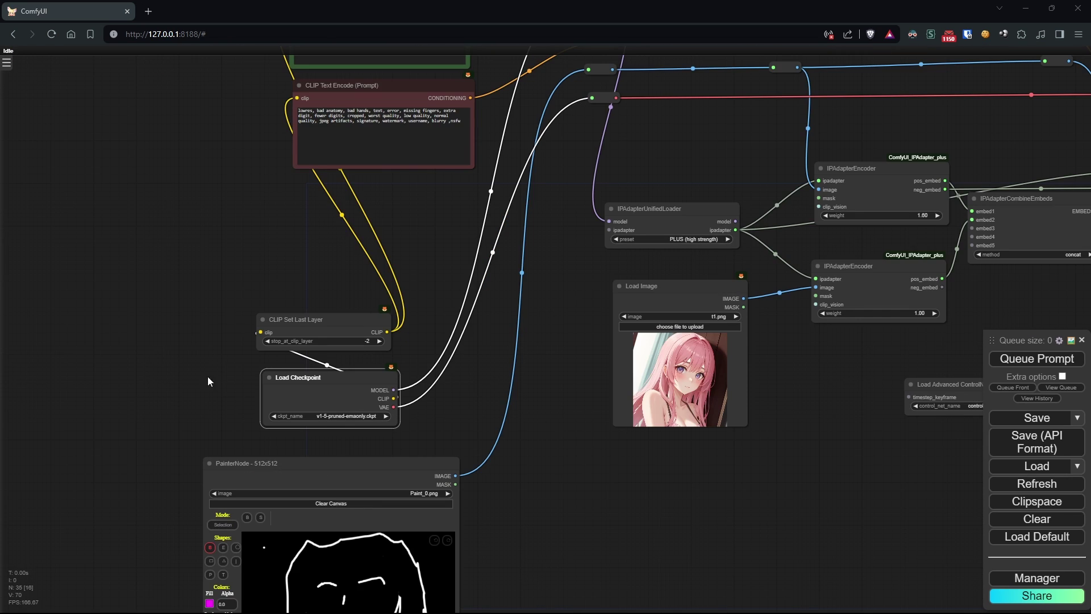
left_click_drag(208, 381, 194, 327)
scroll(223, 337, "up", 5)
left_click(419, 373)
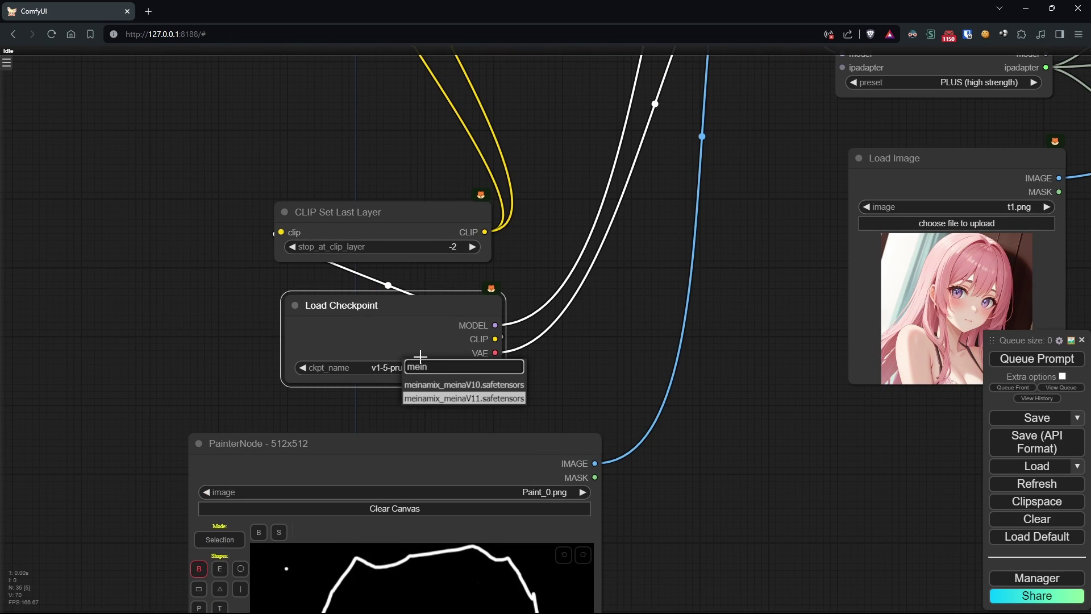
left_click(423, 380)
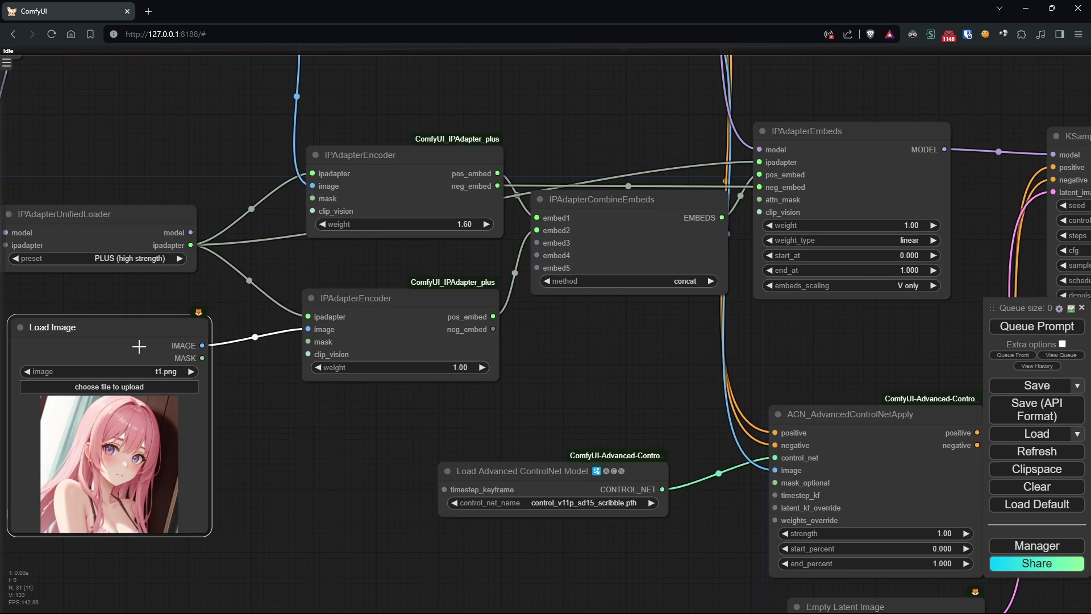
Set the strength of the Advanced ControlNet apply node to 0.88
left_click_drag(254, 392, 466, 344)
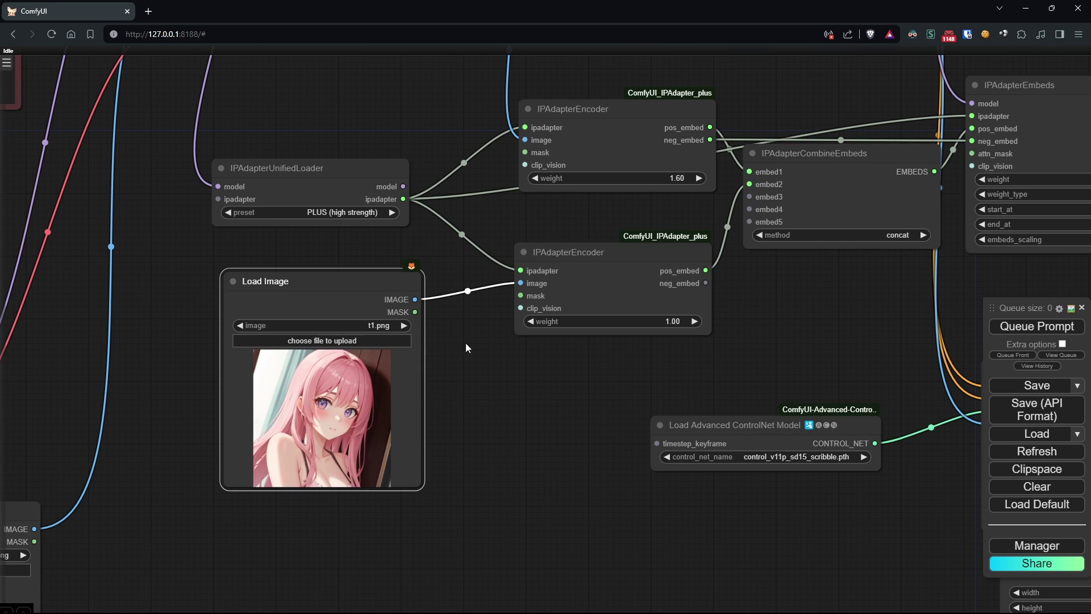
left_click_drag(516, 317, 485, 327)
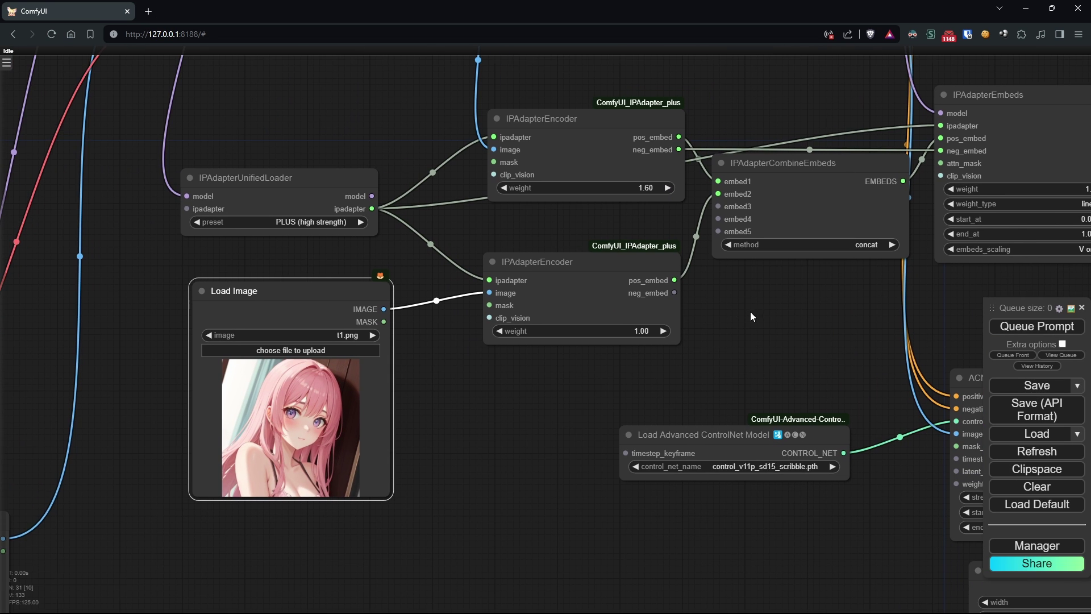
left_click_drag(750, 311, 234, 325)
left_click(454, 160)
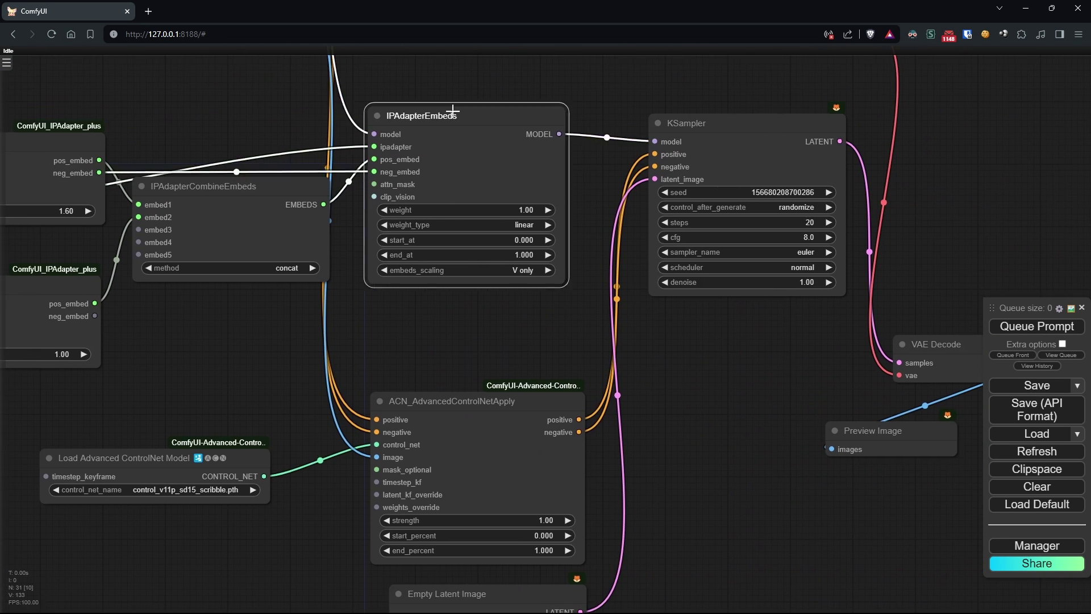
left_click_drag(592, 512, 575, 315)
left_click(516, 322)
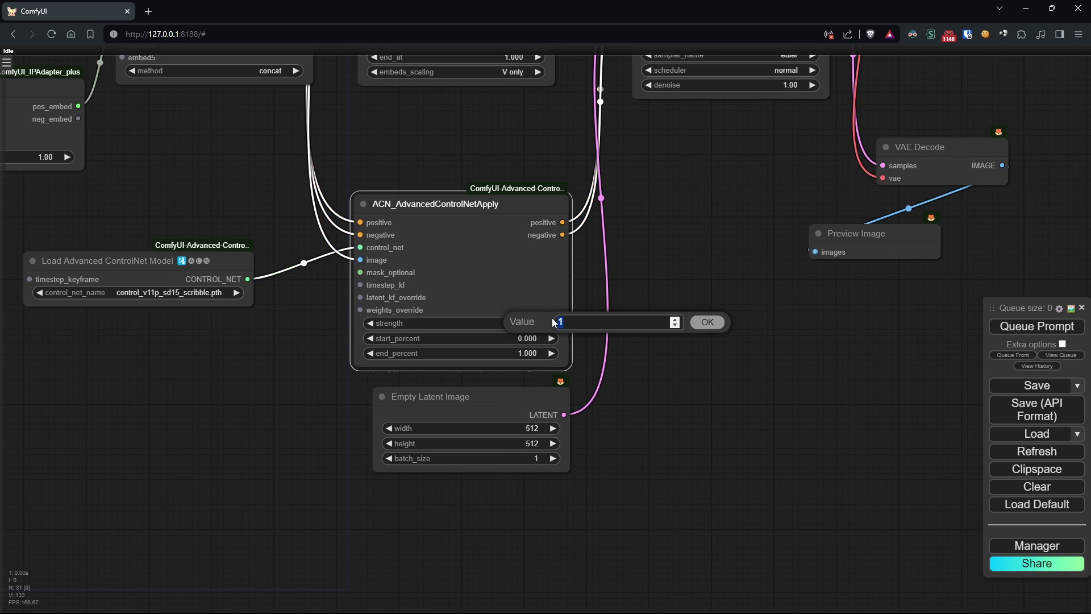
type("0.8")
key("Return")
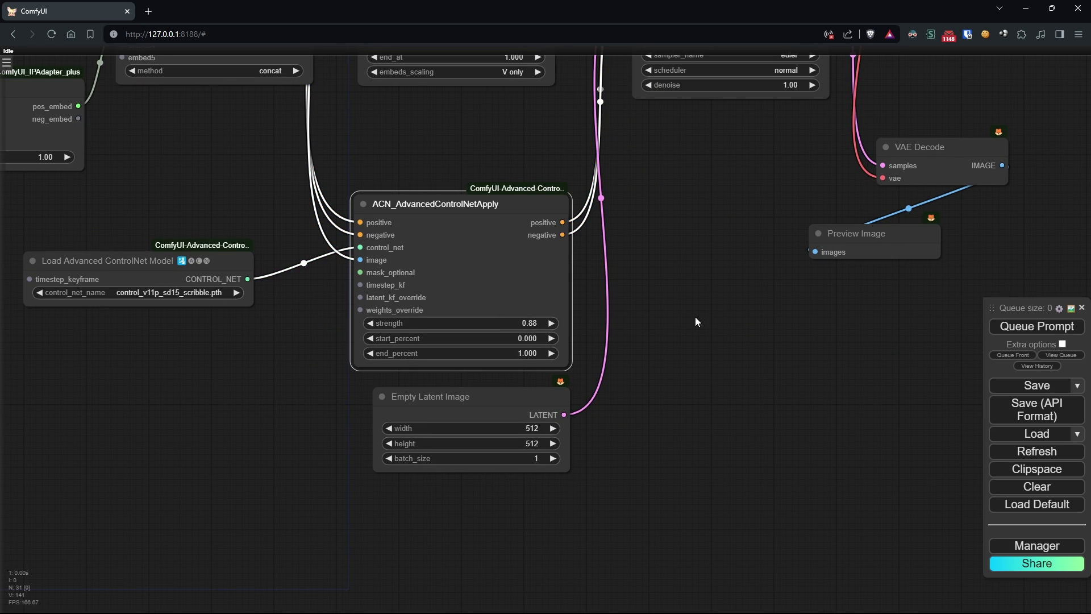
Set the KSampler to seed 1, control_after_generate fixed, 24 steps, cfg 7.0 and the euler_ancestral sampler
left_click_drag(698, 321, 577, 483)
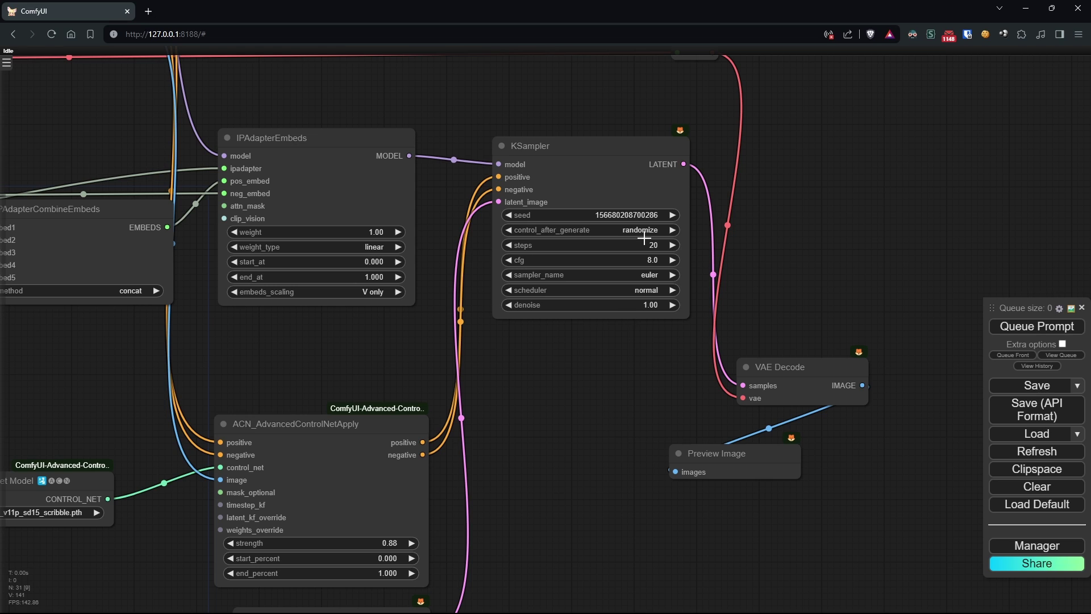
left_click(648, 215)
type("1")
key("Return")
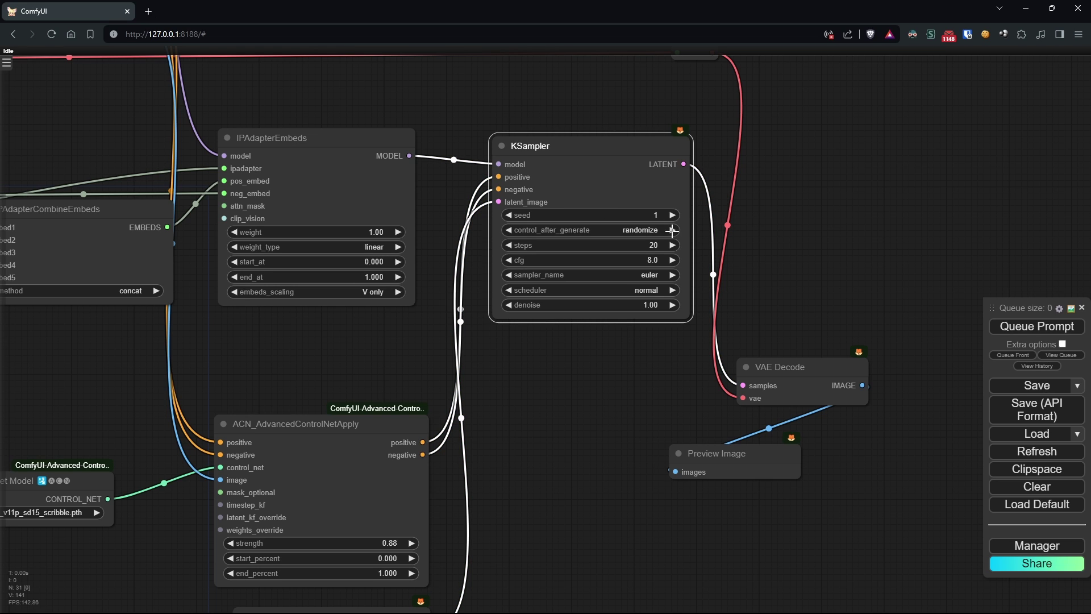
left_click(664, 233)
left_click(666, 237)
left_click(636, 276)
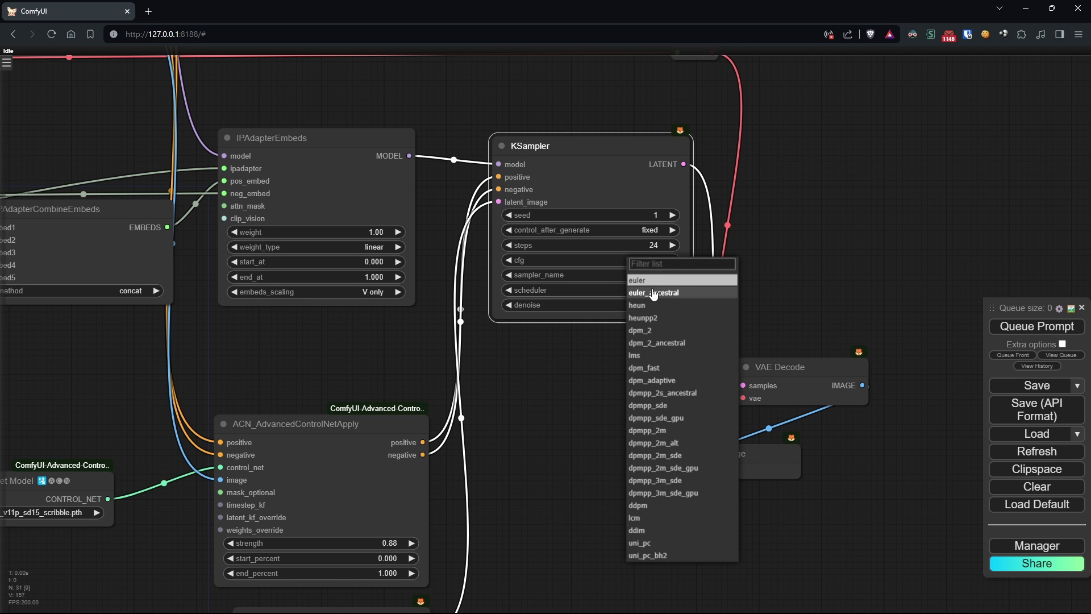
left_click(654, 292)
Queue the prompt to generate the image
left_click_drag(826, 250, 830, 181)
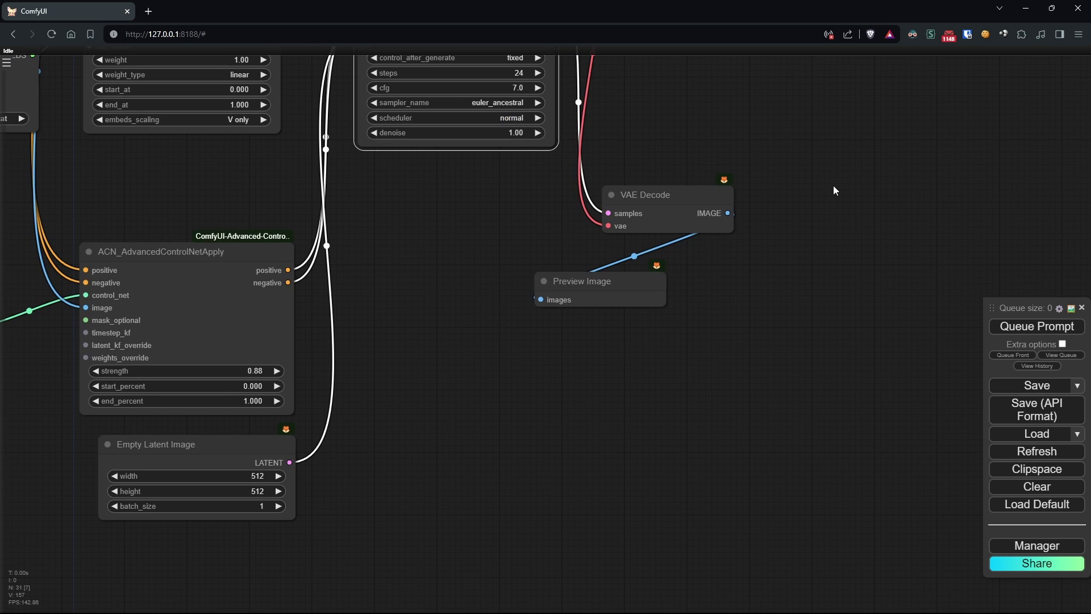
left_click(1037, 326)
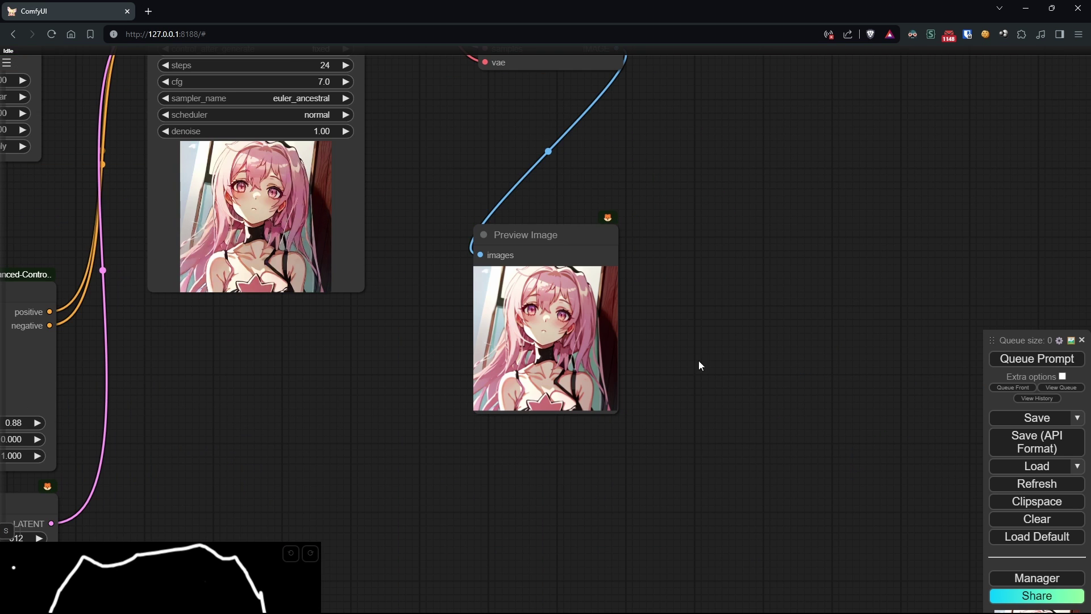
Move the PainterNode next to the Preview Image node and compare the generated image with the sketch
scroll(346, 387, "down", 7)
left_click_drag(346, 387, 862, 307)
left_click_drag(327, 453, 747, 433)
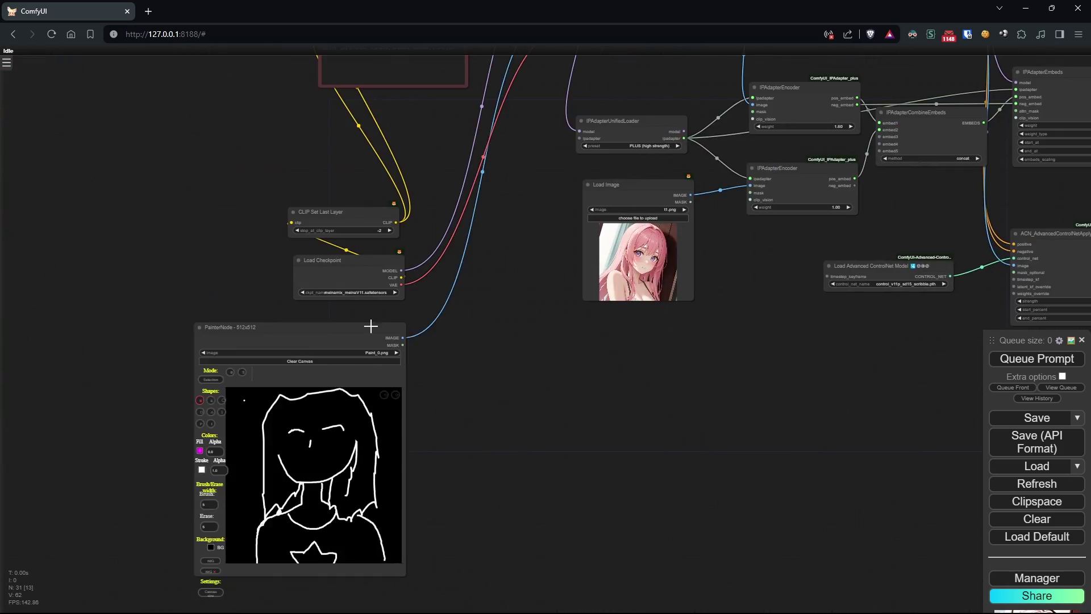
left_click_drag(370, 326, 898, 357)
left_click_drag(883, 346, 256, 284)
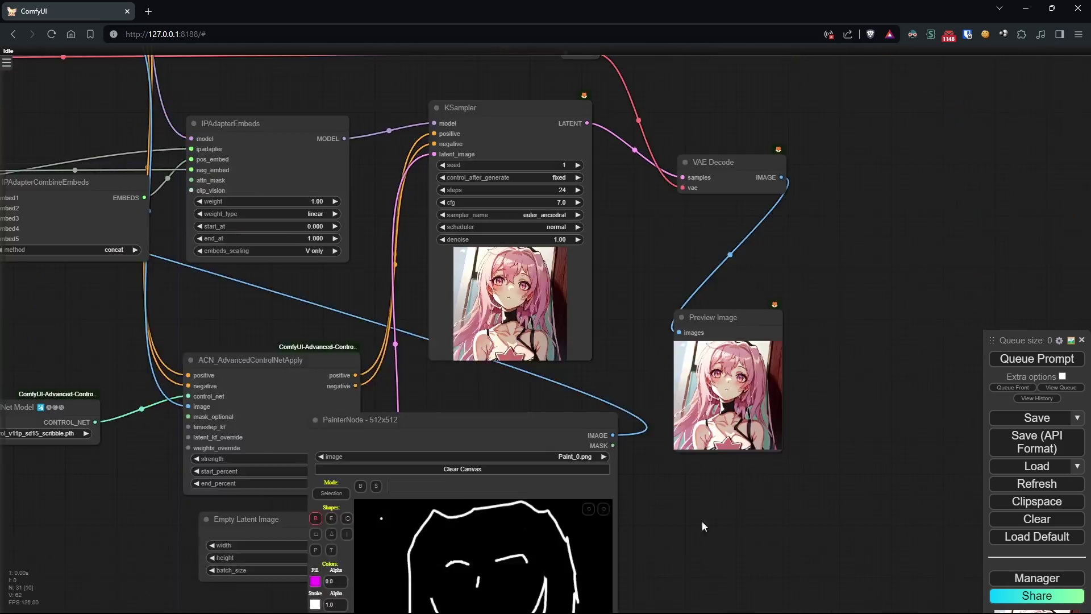
scroll(697, 239, "up", 10)
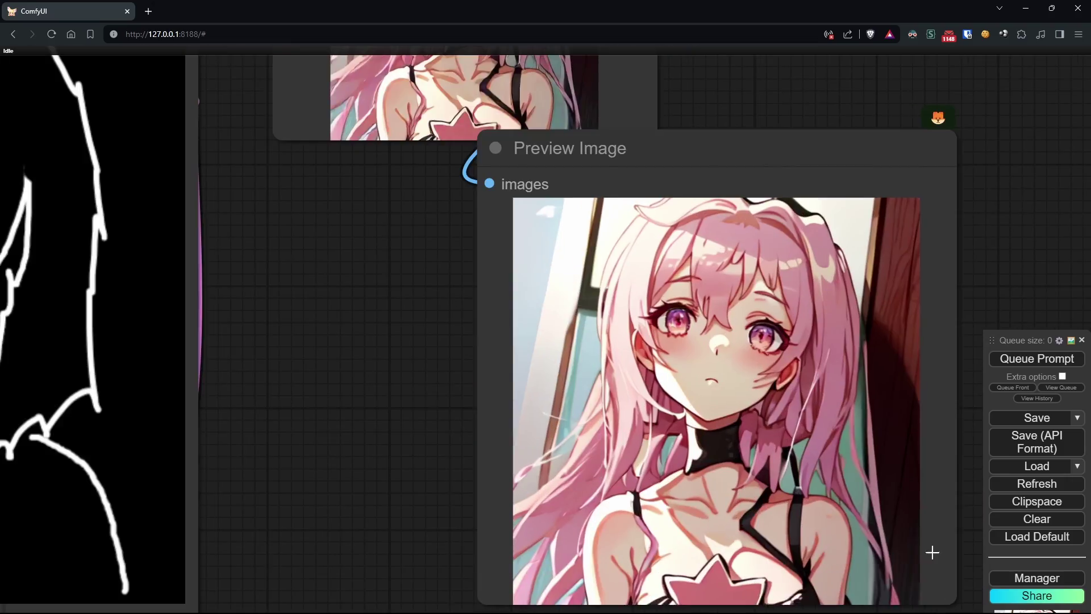
Place the PainterNode directly against the Preview Image node so the sketch sits right beside the generated image
left_click_drag(403, 404, 523, 336)
scroll(514, 393, "down", 5)
left_click_drag(514, 394, 569, 469)
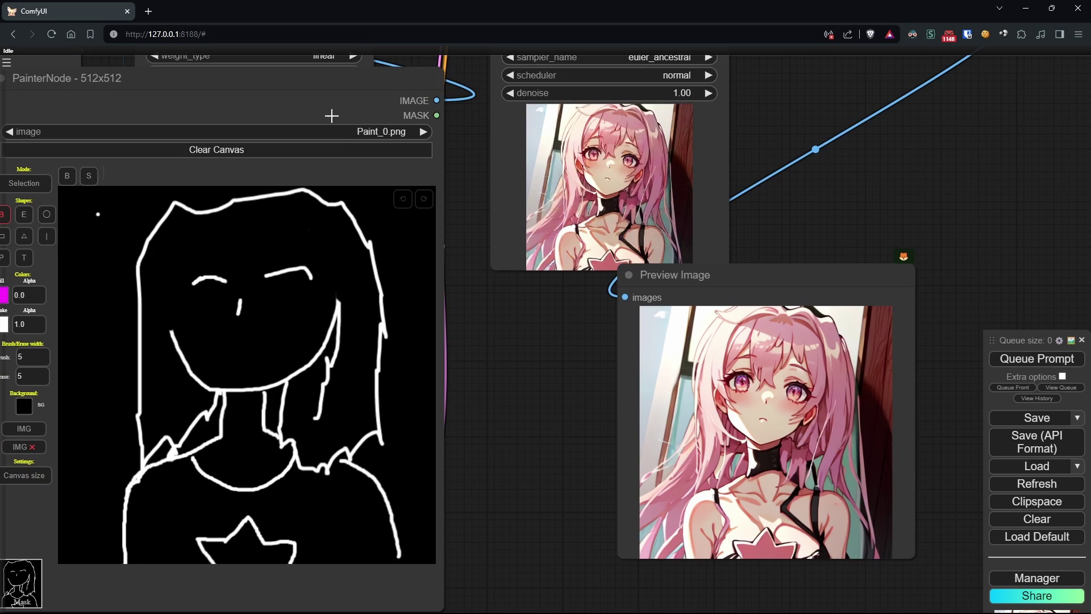
mouse_move(339, 88)
left_mouse_down()
mouse_move(429, 246)
mouse_move(513, 260)
left_mouse_up()
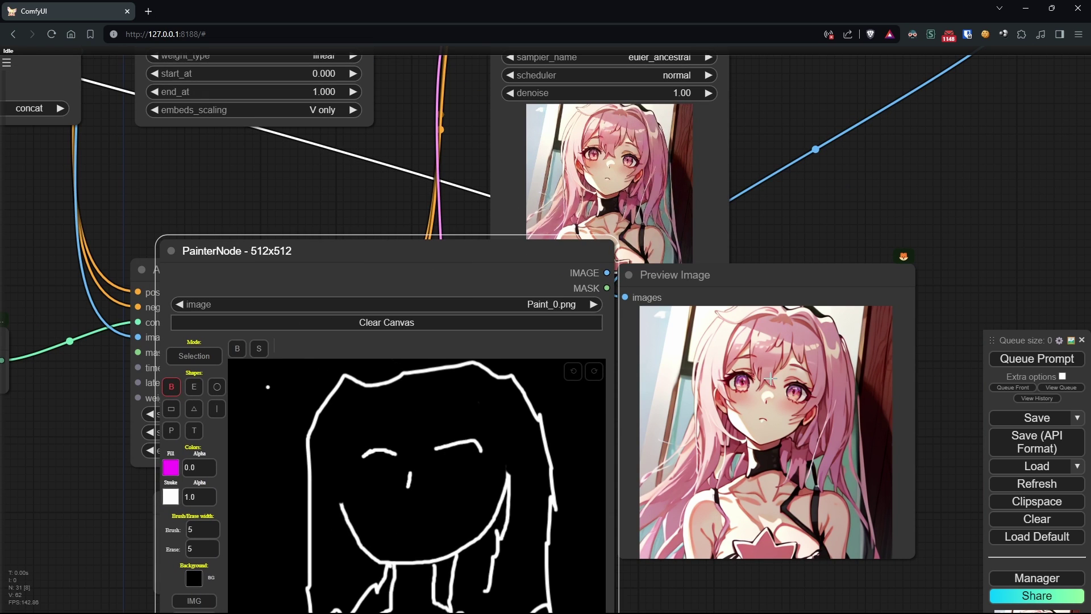
Append ", closed eyes" to the positive prompt, queue the prompt and inspect the generated image
left_click_drag(184, 203, 947, 231)
left_click_drag(319, 277, 809, 385)
left_click_drag(332, 308, 646, 593)
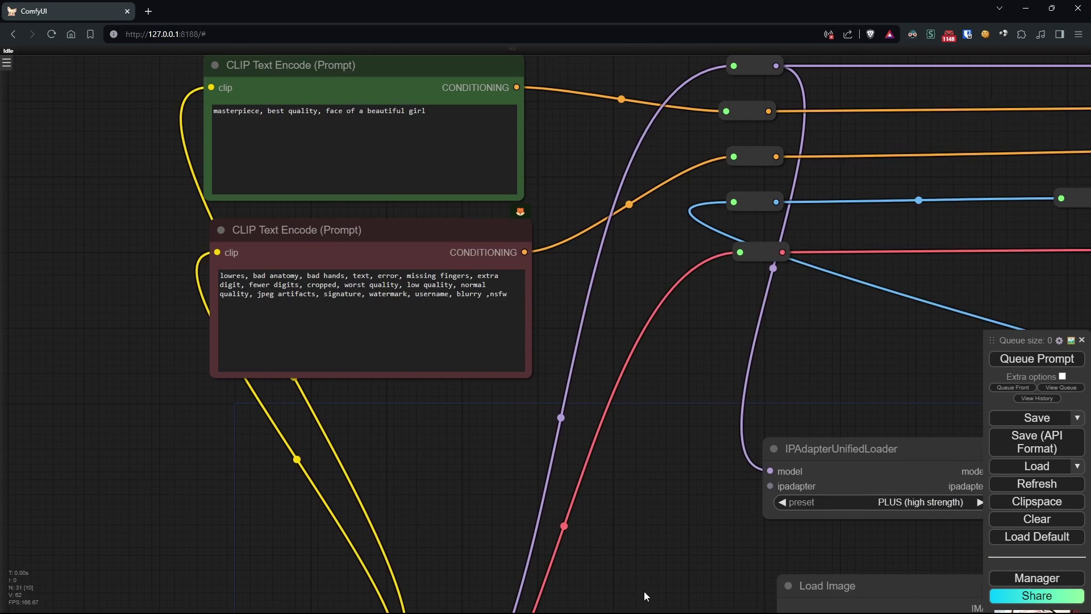
left_click(468, 124)
type(",")
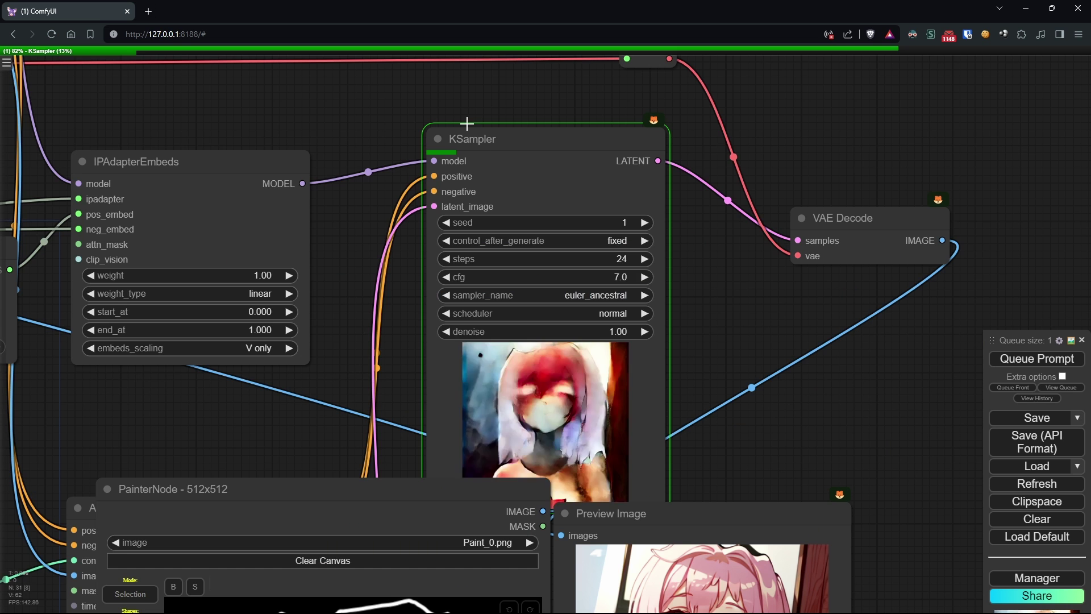
scroll(772, 340, "up", 4)
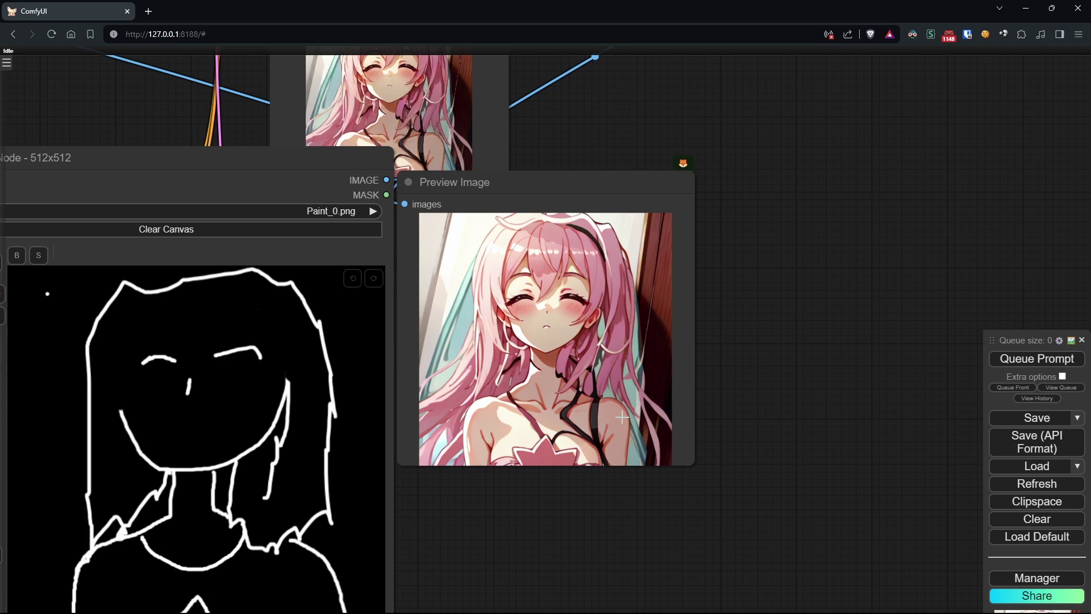
scroll(622, 464, "up", 3)
scroll(619, 463, "down", 1)
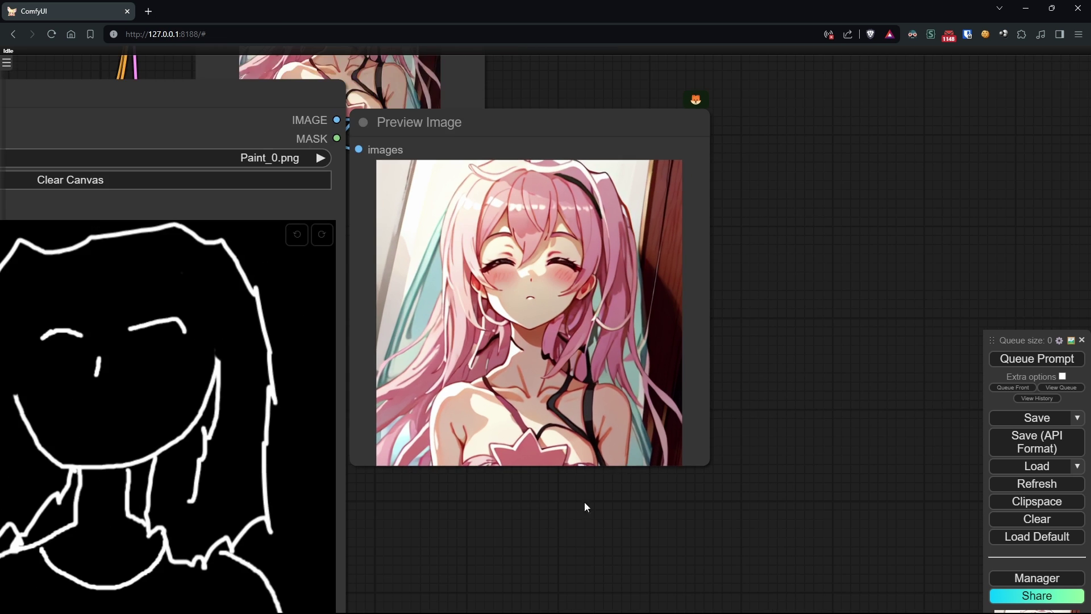
Move the Preview Image node up below the VAE Decode node and examine the generated image up close
left_click_drag(645, 474, 904, 558)
scroll(853, 534, "down", 6)
left_click_drag(957, 424, 565, 497)
left_click_drag(565, 349, 621, 182)
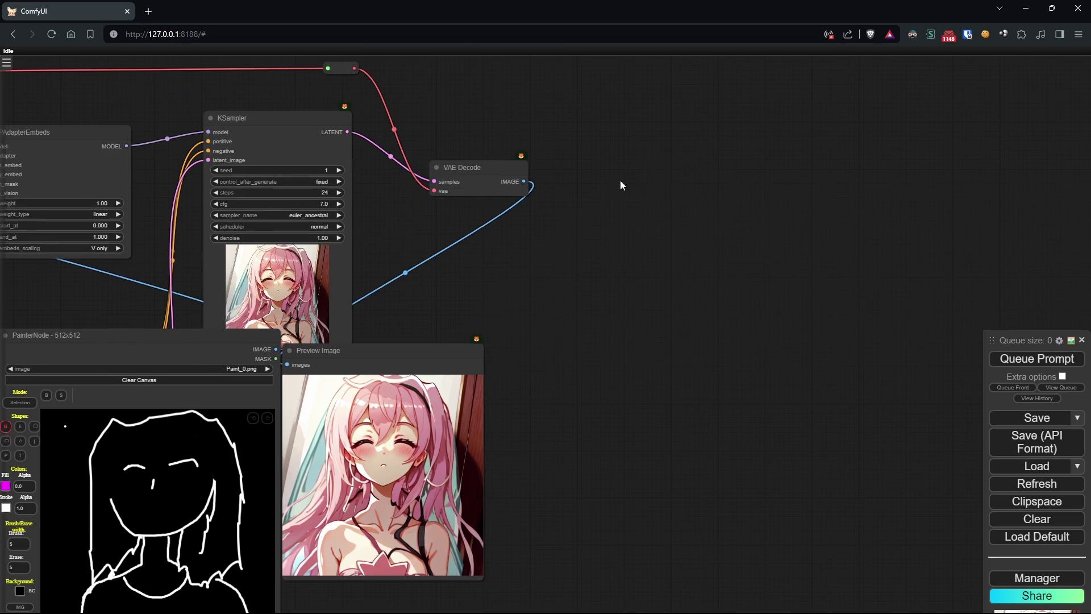
left_click_drag(411, 360, 526, 254)
scroll(578, 393, "up", 5)
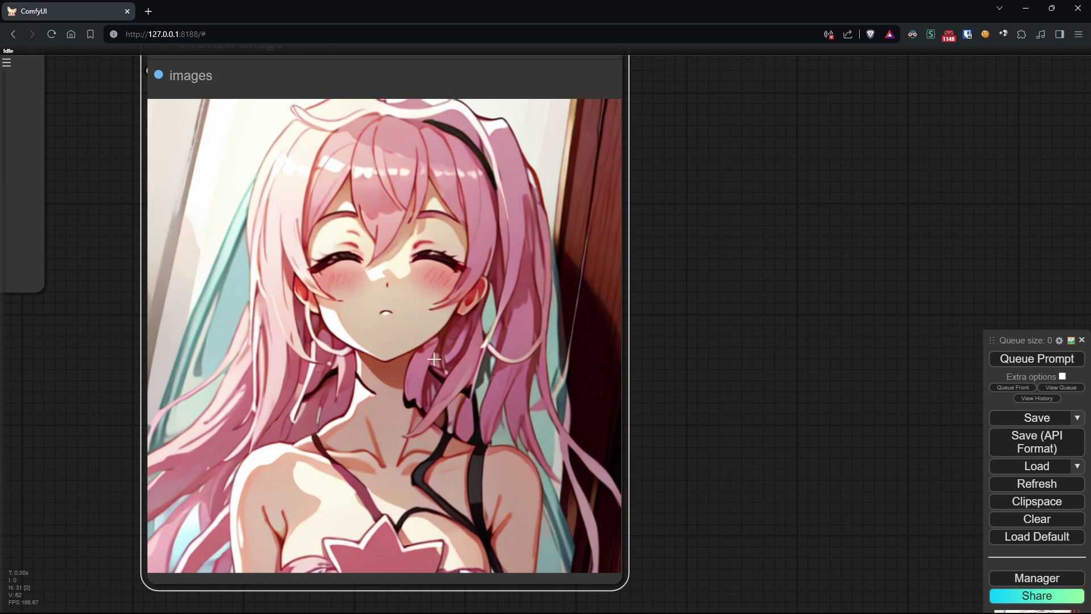
scroll(576, 432, "down", 3)
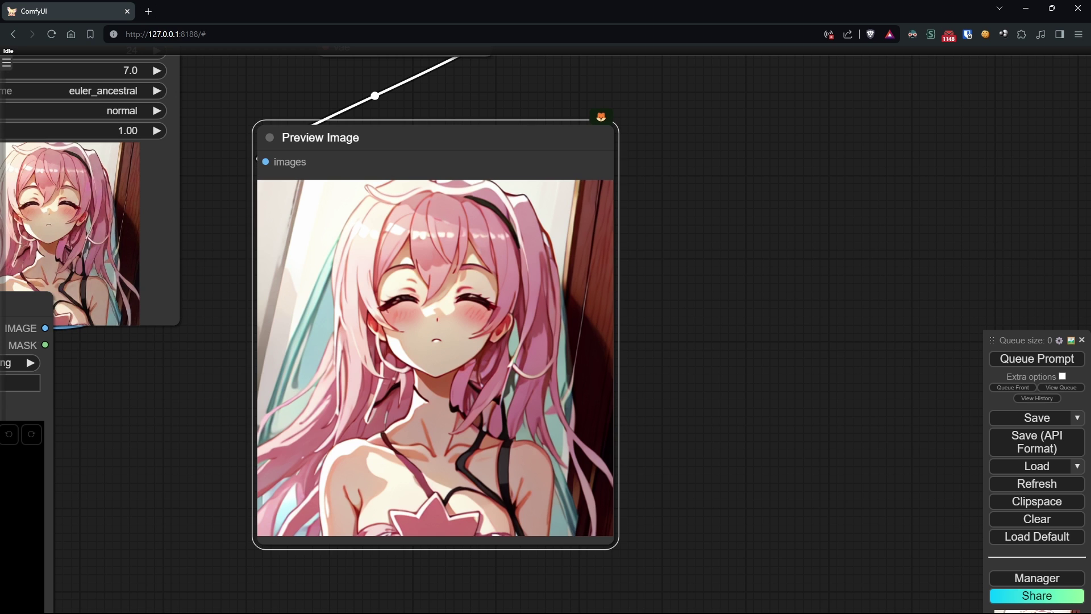
Duplicate the KSampler node into the empty space beyond the VAE Decode and Preview Image nodes
left_click_drag(723, 190, 650, 437)
left_click_drag(680, 266, 758, 328)
scroll(787, 272, "down", 4)
scroll(779, 270, "up", 2)
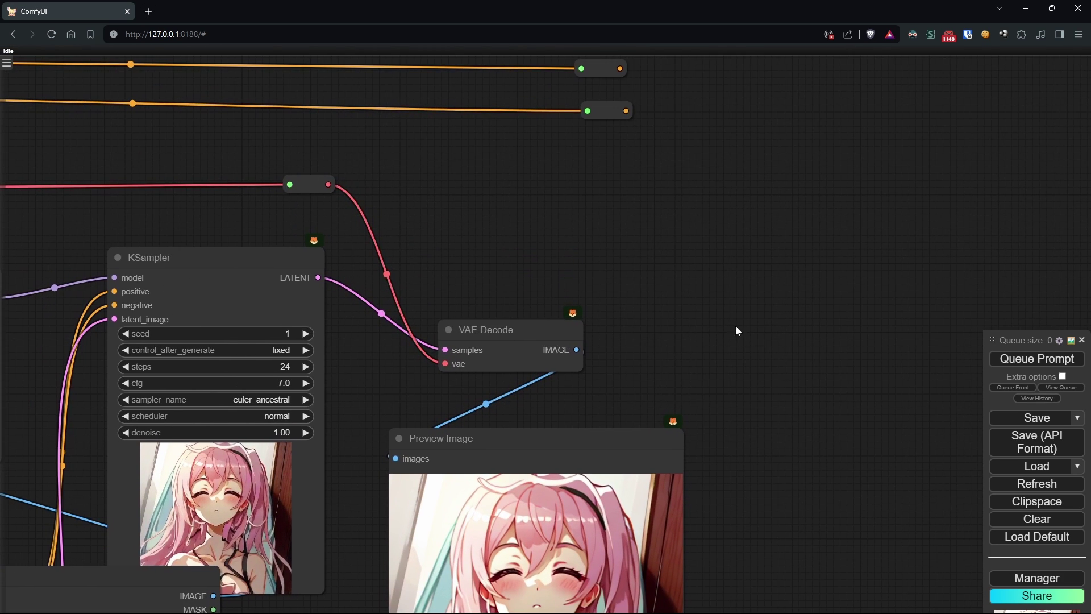
left_click_drag(187, 258, 791, 241, "alt")
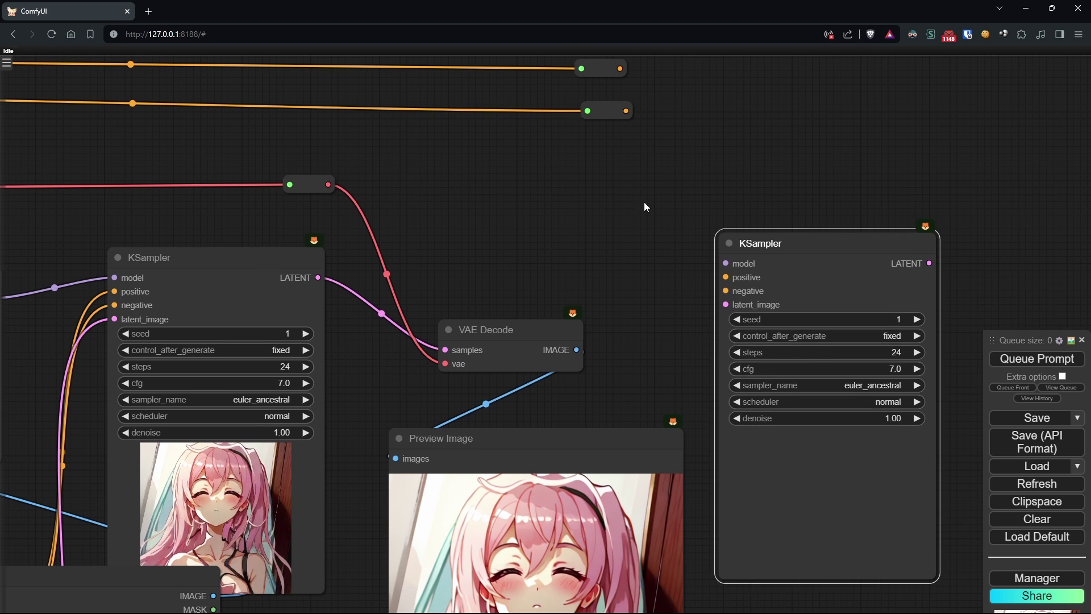
Connect the model, positive and negative reroutes to the second KSampler and the first KSampler's LATENT output to its latent_image
left_click_drag(646, 204, 579, 414)
left_click_drag(472, 199, 579, 408)
left_click_drag(474, 163, 579, 395)
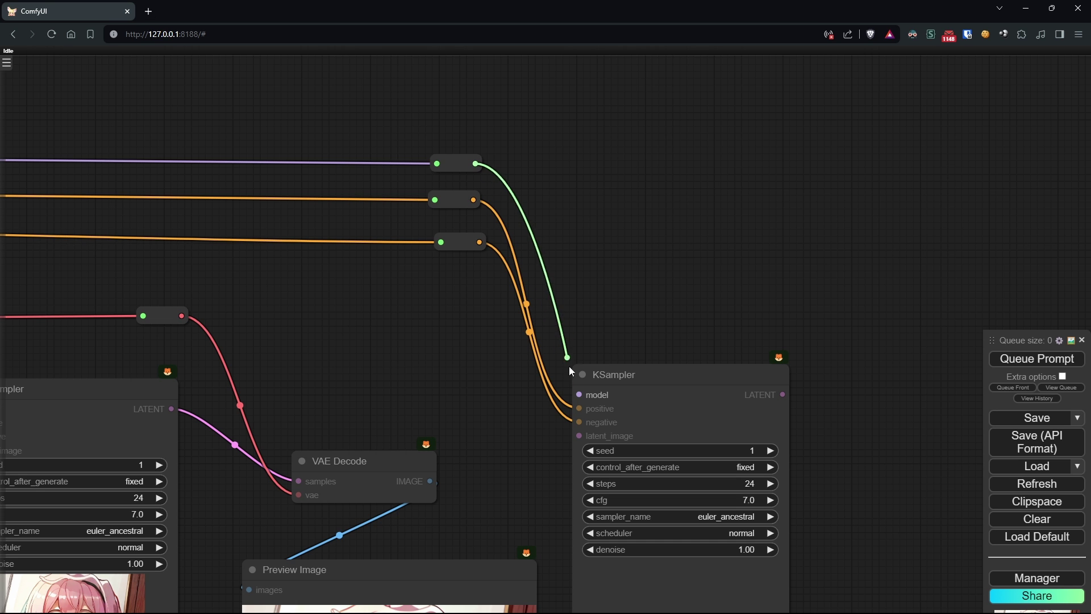
left_click_drag(450, 450, 625, 206)
left_click_drag(304, 180, 714, 206)
Set the second KSampler's sampler_name to euler and its steps to 20
left_click_drag(640, 229, 457, 176)
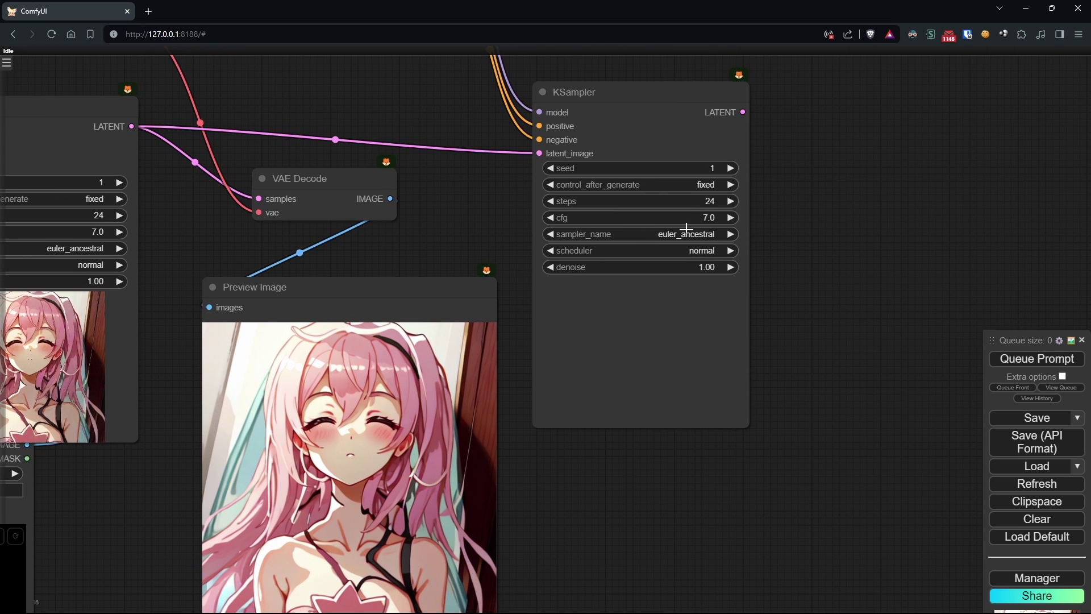
left_click(684, 231)
left_click(699, 224)
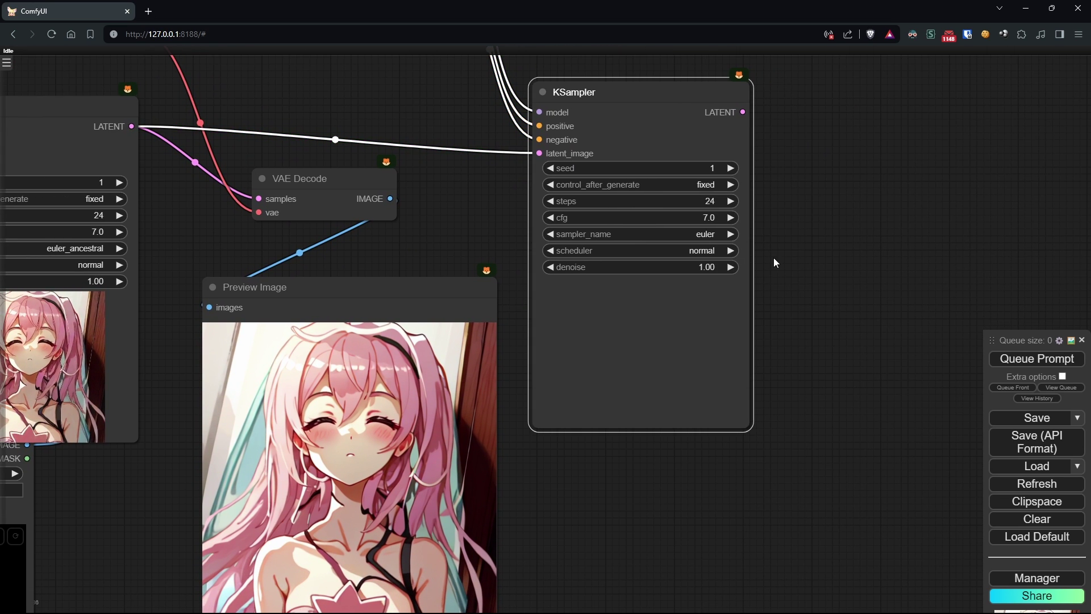
left_click(709, 201)
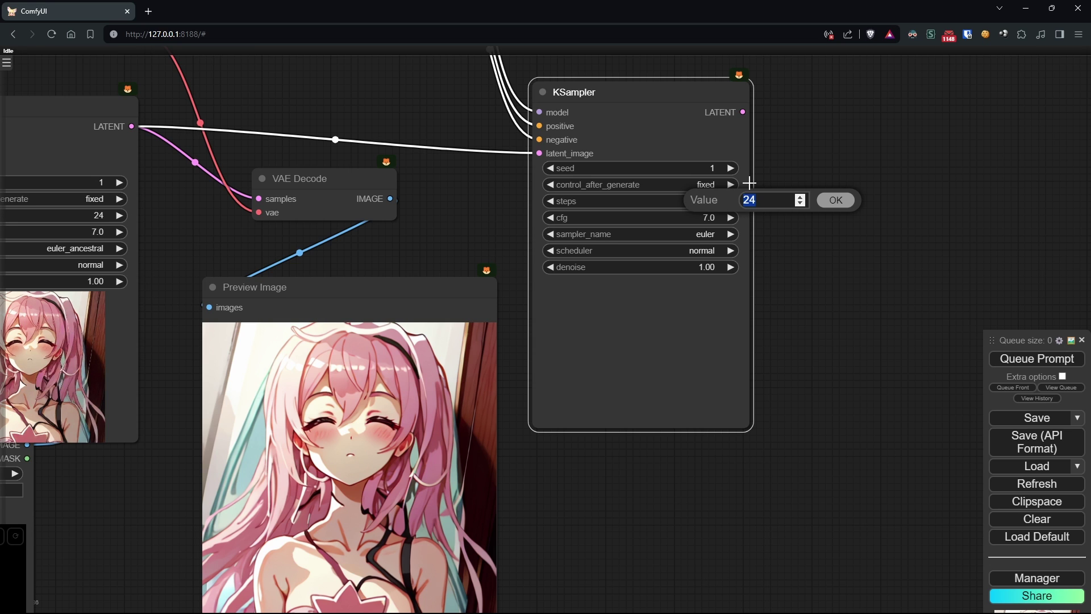
type("20")
key("Return")
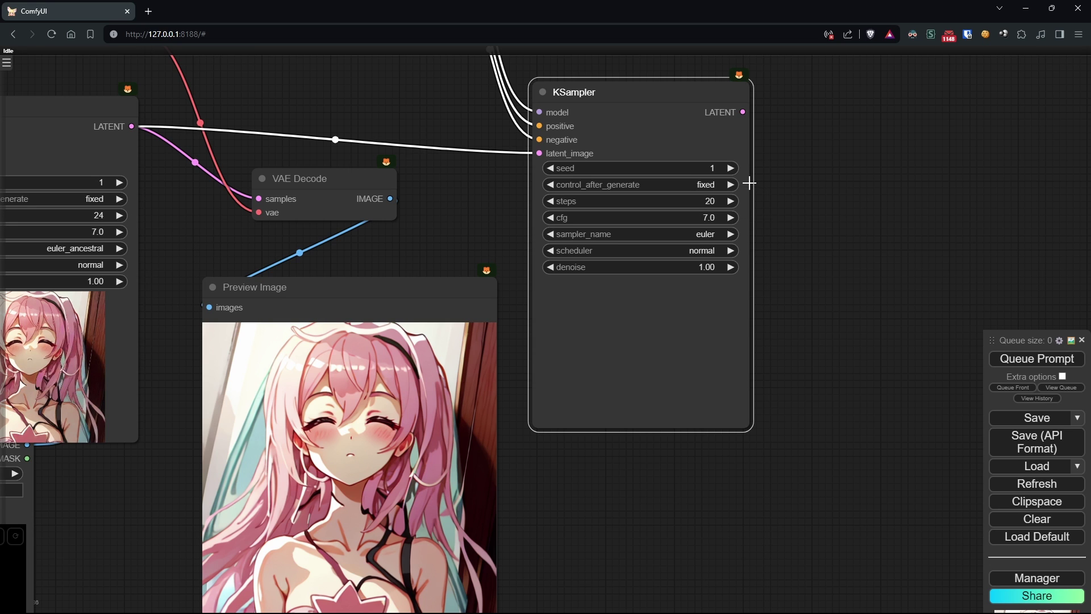
Set the second KSampler's cfg to 8.0 and its denoise to 0.36
left_click(705, 217)
type("8")
key("Return")
scroll(807, 321, "up", 2)
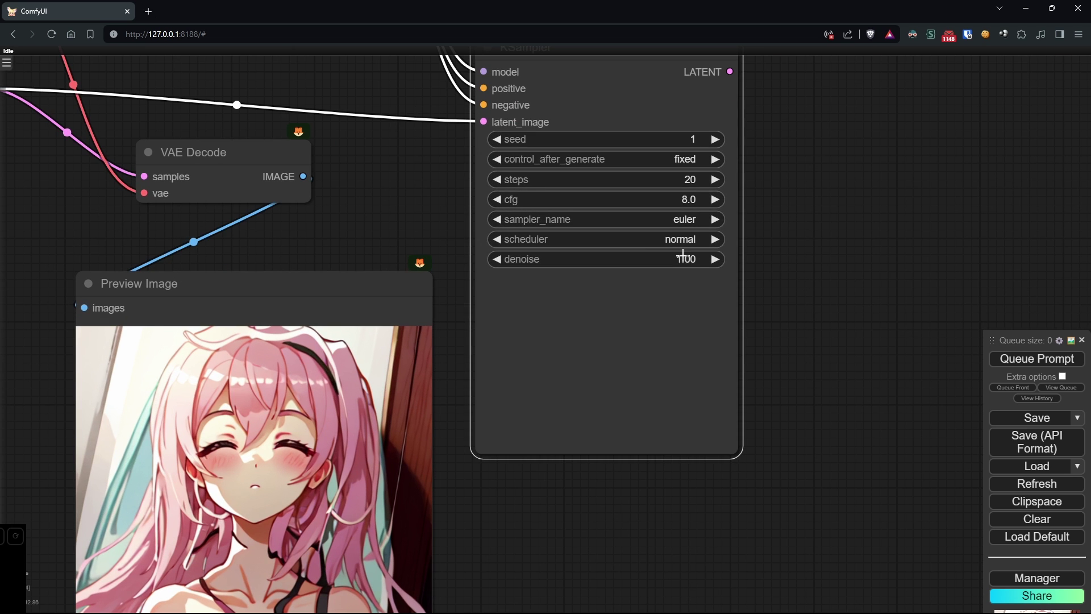
left_click_drag(604, 257, 616, 258)
left_click_drag(819, 259, 624, 330)
Duplicate the VAE Decode node beside the second KSampler and connect its samples to that sampler's LATENT and its vae to the VAE reroute
scroll(624, 330, "down", 2)
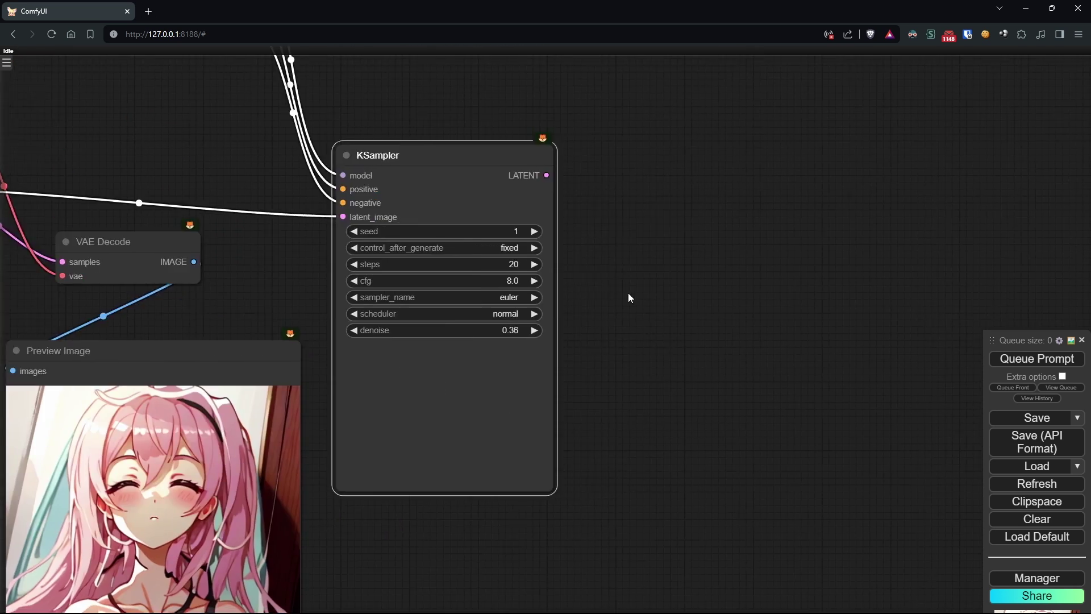
mouse_move(139, 241)
left_mouse_down()
mouse_move(609, 239)
mouse_move(126, 230)
left_mouse_up()
left_click_drag(126, 230, 789, 212, "alt")
left_click_drag(549, 175, 692, 241)
left_click_drag(639, 298, 848, 377)
left_click_drag(157, 176, 900, 333)
left_click(863, 216)
Add a Preview Image node on the second VAE Decode's IMAGE output and line up the first Preview Image node beside it
left_click_drag(825, 380, 672, 166)
scroll(635, 295, "down", 1)
left_click_drag(815, 108, 479, 365)
left_click(505, 465)
left_click_drag(270, 202, 353, 356)
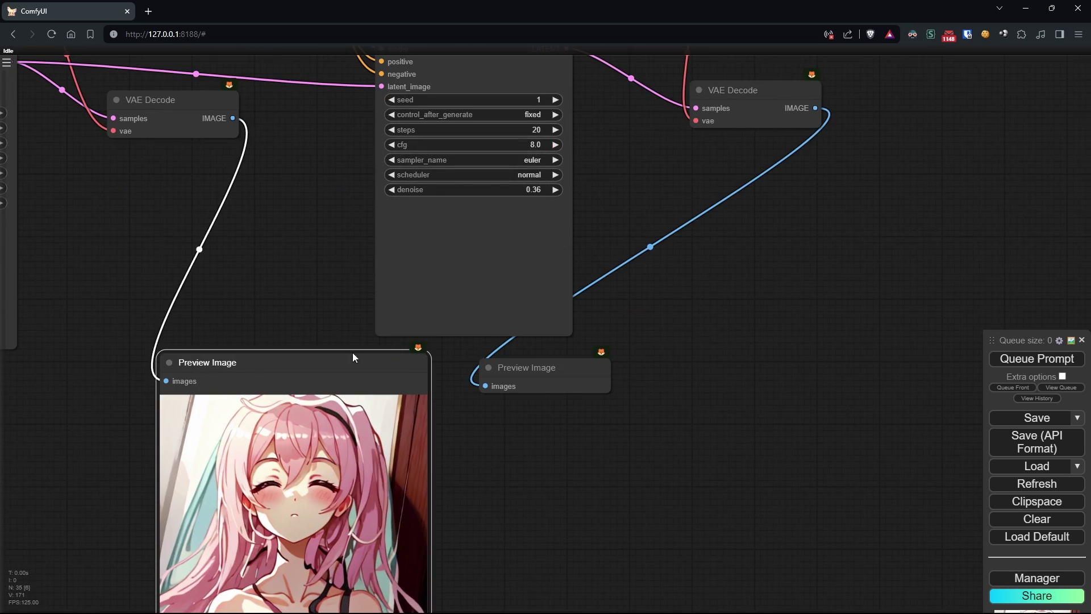
Queue the prompt and enlarge both Preview Image nodes to a similar size
key("ctrl+Return")
left_click_drag(825, 233, 895, 373)
left_click_drag(717, 437, 765, 382)
left_click_drag(936, 542, 694, 256)
left_click_drag(486, 321, 664, 497)
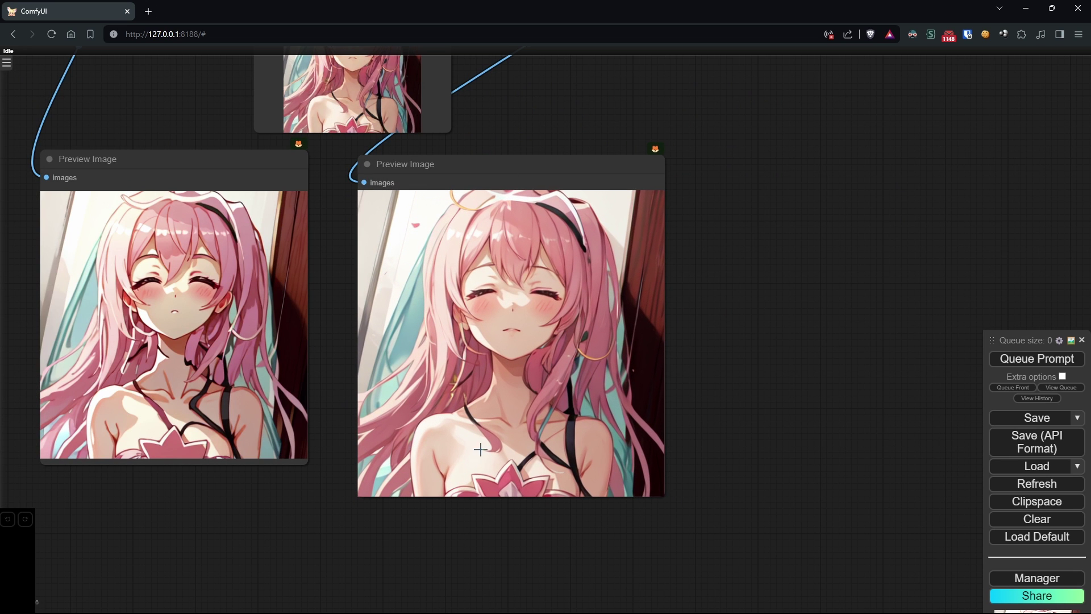
left_click_drag(316, 468, 341, 512)
scroll(380, 540, "up", 1)
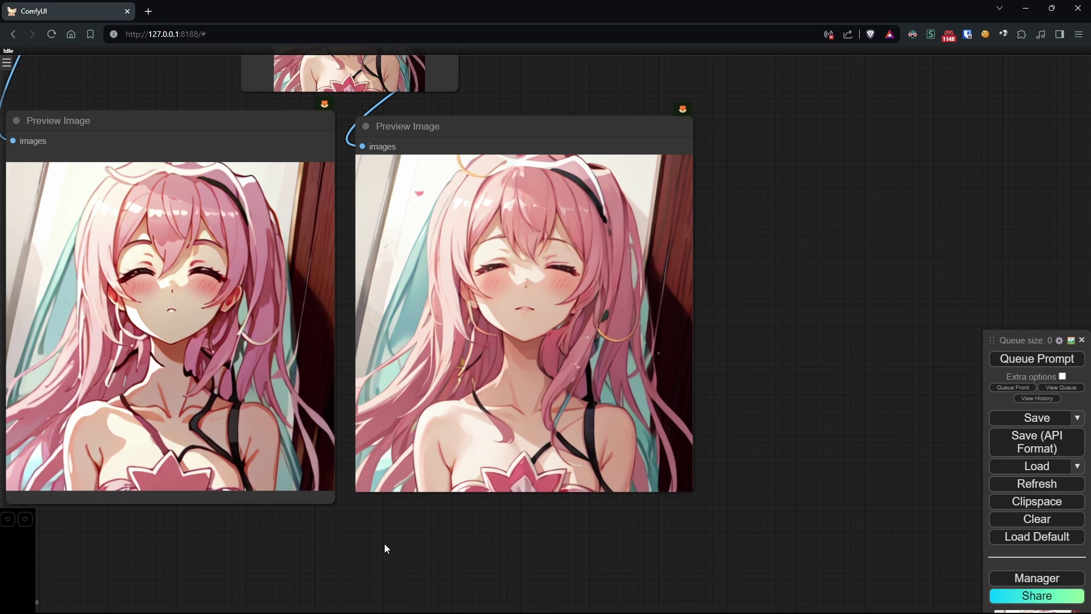
Move the PainterNode beside the first Preview Image node and compare the sketch with both generated images
left_click_drag(384, 544, 459, 537)
scroll(451, 537, "down", 3)
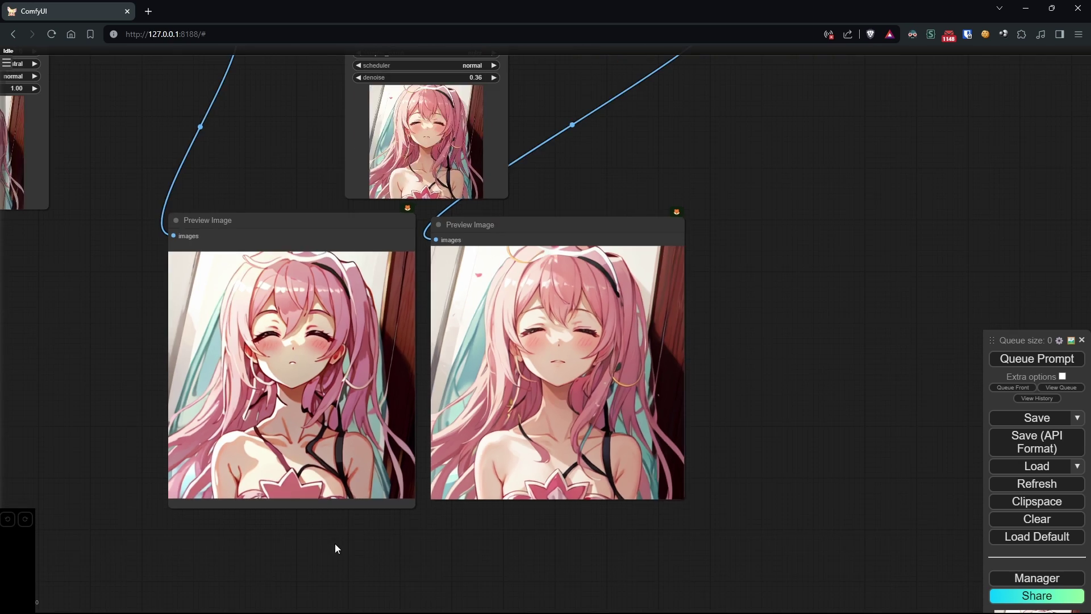
scroll(466, 556, "up", 4)
mouse_move(55, 374)
left_mouse_down()
mouse_move(670, 170)
mouse_move(543, 387)
left_mouse_up()
left_click_drag(105, 123, 361, 101)
left_click_drag(657, 104, 514, 68)
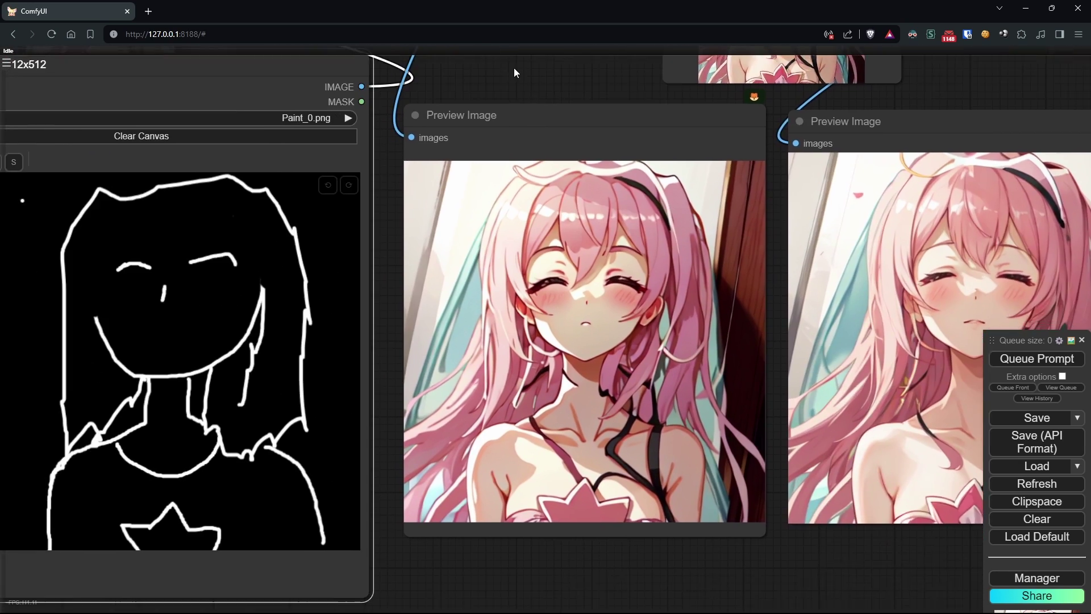
scroll(492, 59, "down", 1)
left_click_drag(819, 482, 743, 468)
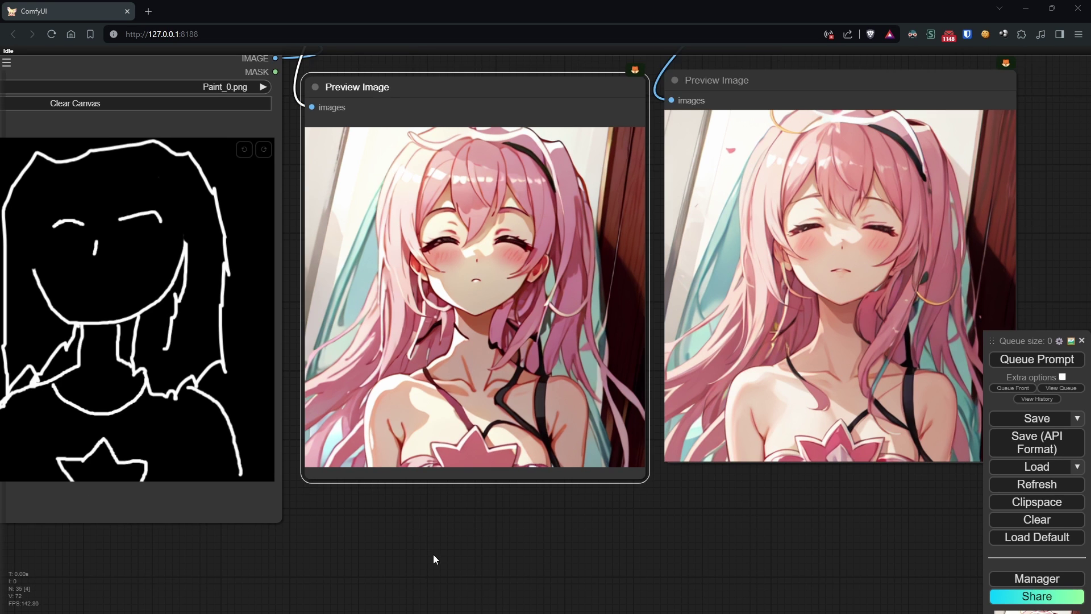
Move the Load Image node below the Empty Latent Image node, beside the PainterNode, and switch its image to t2.png
left_click_drag(433, 554, 533, 544)
scroll(533, 544, "down", 5)
left_click_drag(98, 499, 679, 588)
left_click_drag(204, 255, 521, 561)
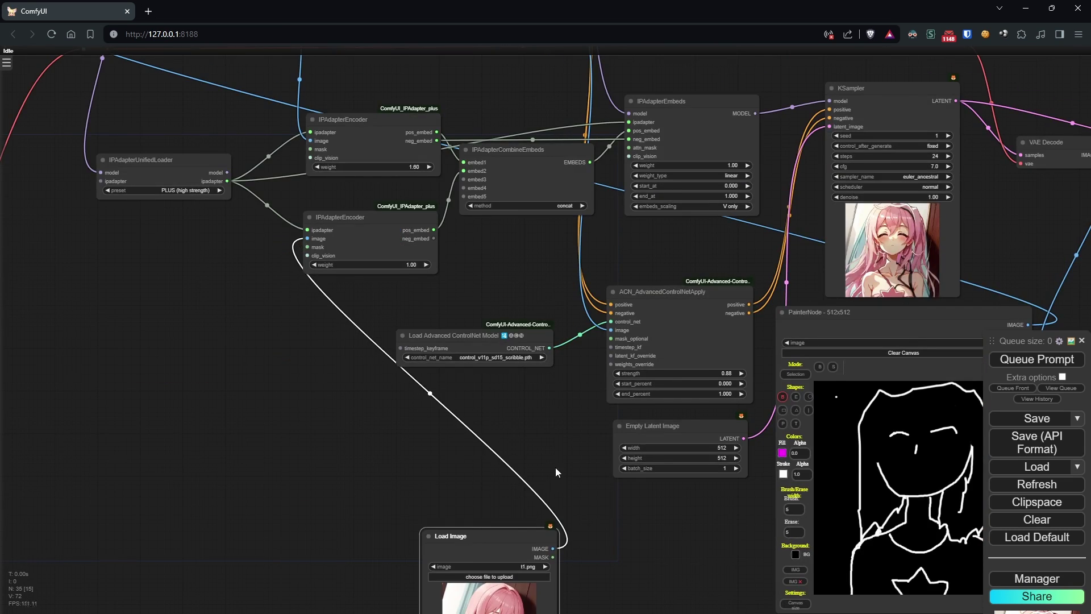
left_click_drag(556, 473, 69, 253)
mouse_move(41, 315)
left_mouse_down()
mouse_move(241, 312)
mouse_move(247, 264)
left_mouse_up()
left_click_drag(282, 402, 173, 492)
left_click(161, 350)
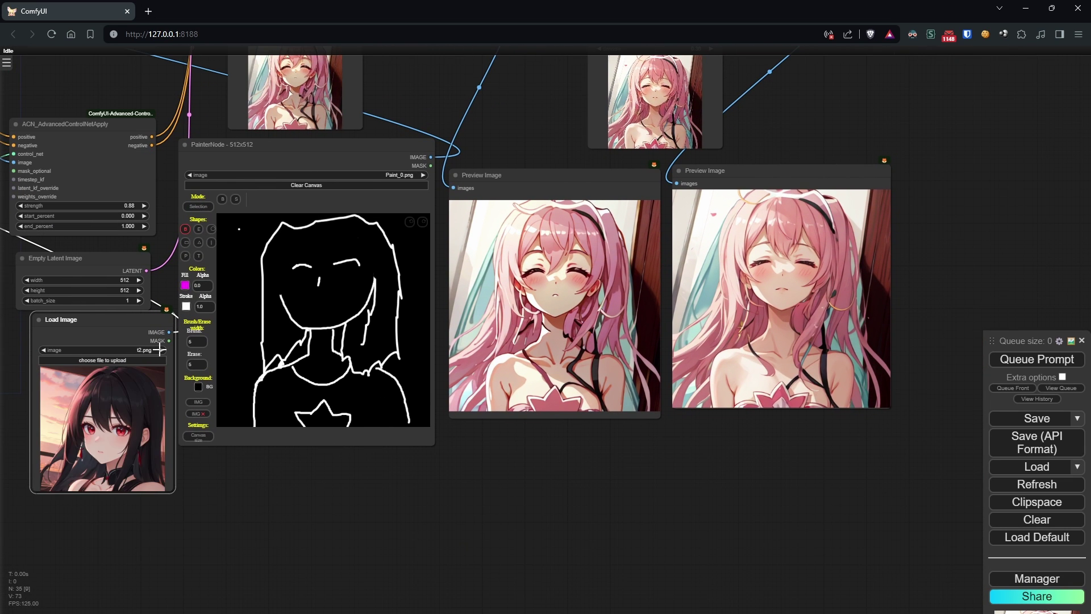
Queue the prompt with the new reference image and view both previews
left_click(1054, 361)
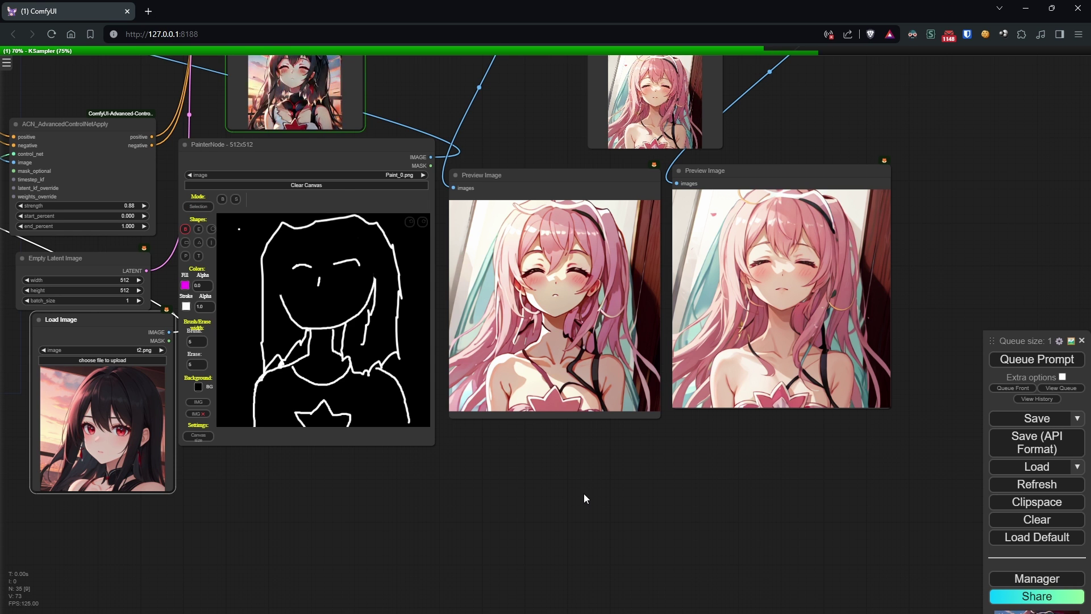
scroll(561, 504, "up", 1)
left_click_drag(561, 503, 622, 490)
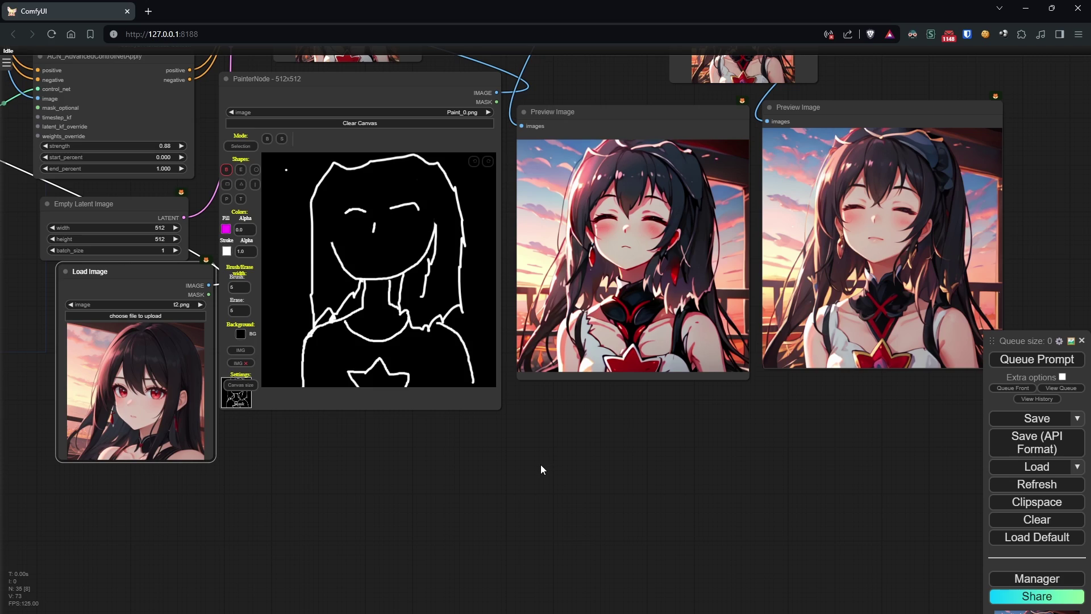
Delete "closed eyes" from the positive prompt, queue the prompt and compare the two previews
left_click_drag(397, 432, 784, 602)
left_click_drag(142, 324, 665, 597)
left_click_drag(294, 395, 352, 483)
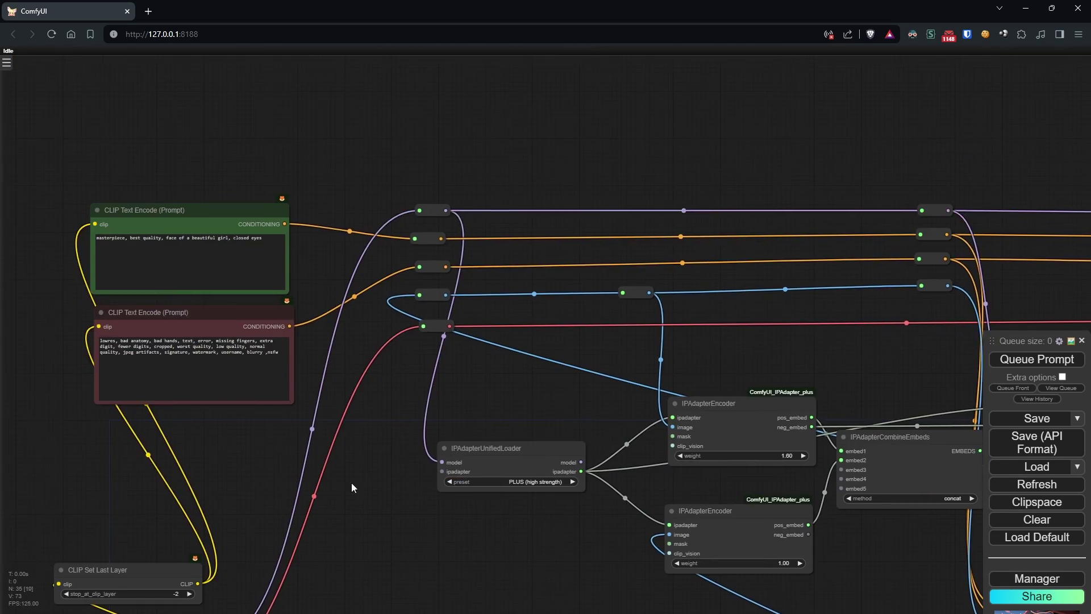
scroll(307, 277, "up", 3)
left_click_drag(247, 226, 208, 225)
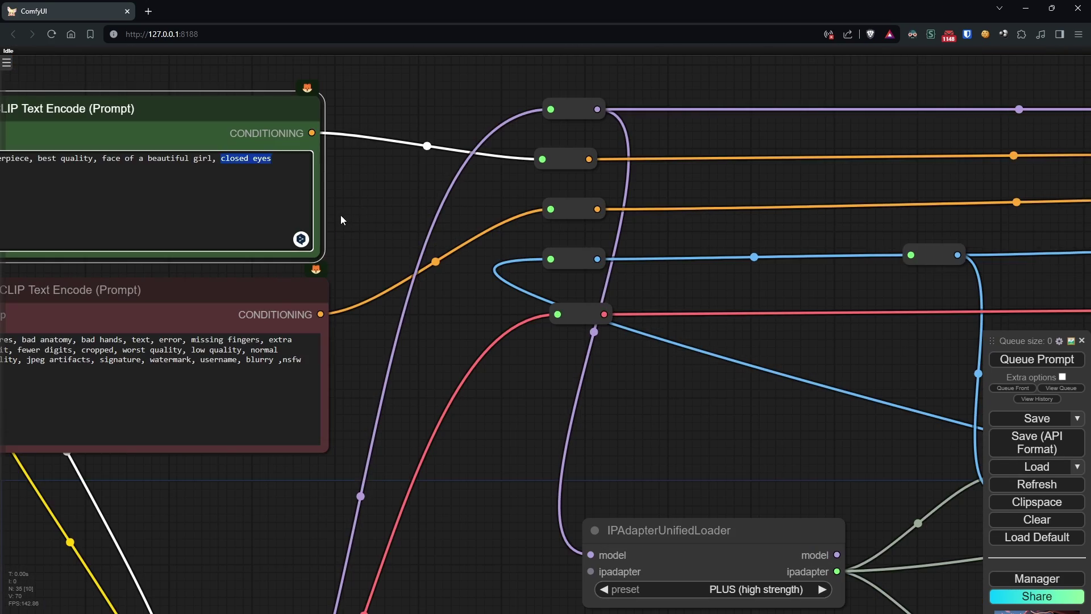
key("BackSpace")
key("ctrl+Return")
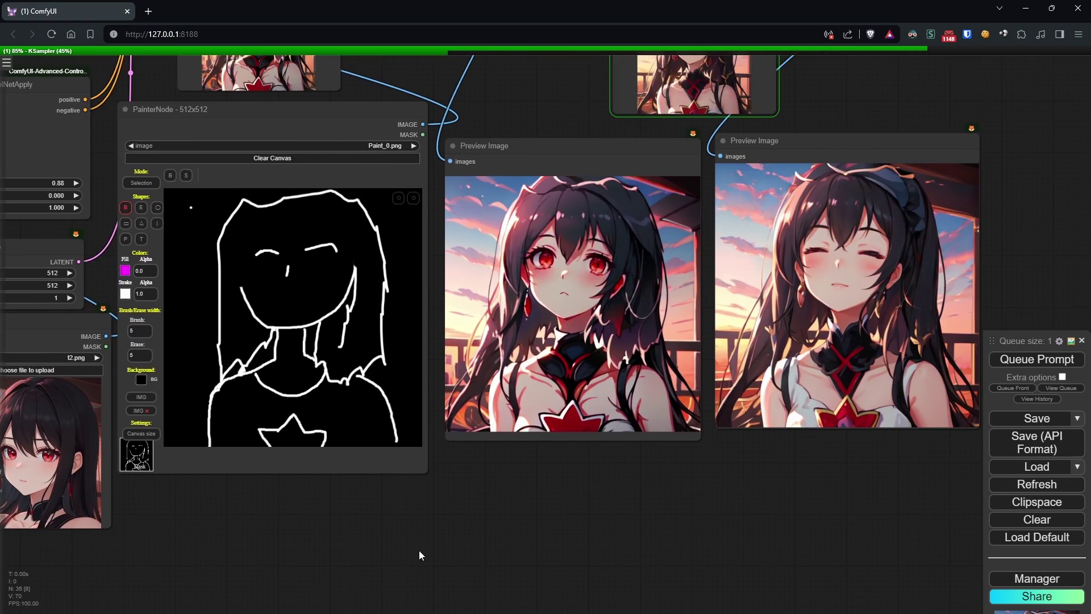
left_click_drag(419, 550, 503, 523)
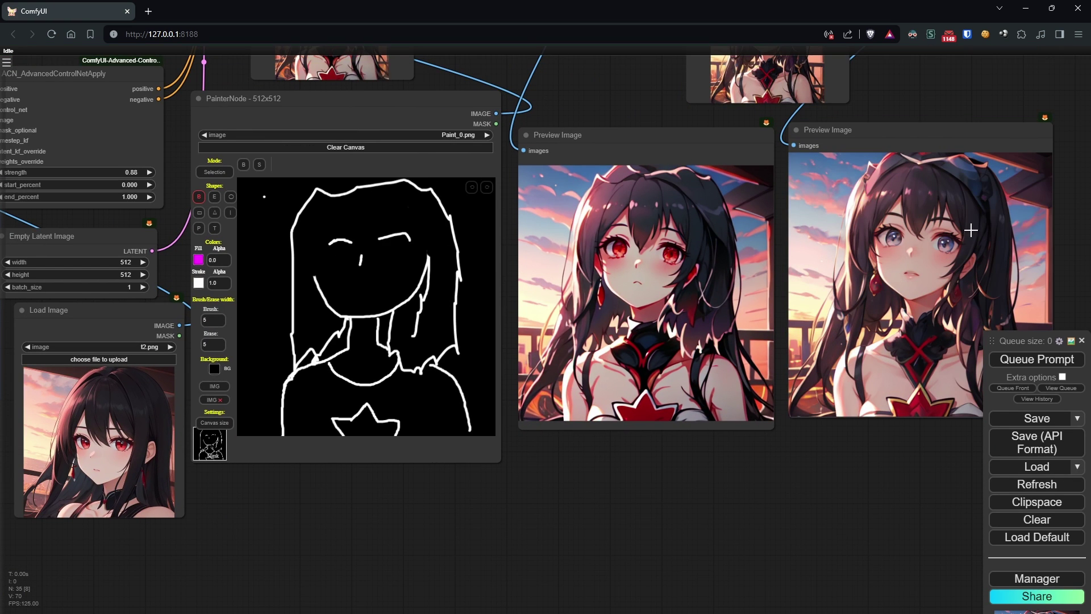
Set the second KSampler's denoise to 0.20 and queue the prompt
mouse_move(889, 74)
left_mouse_down()
mouse_move(765, 212)
mouse_move(753, 273)
left_mouse_up()
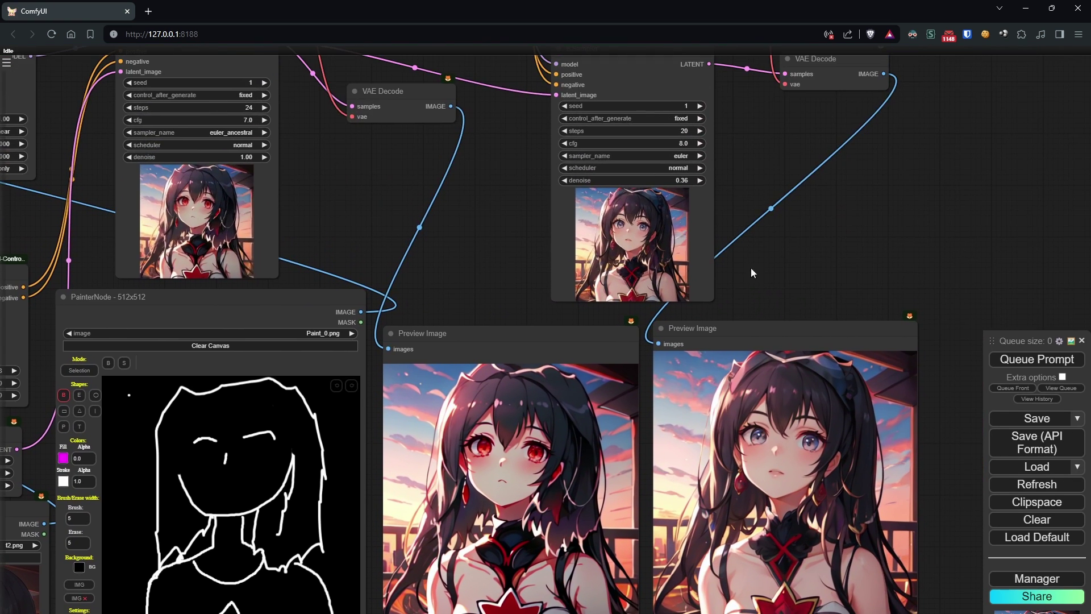
left_click(575, 180)
type("0.2")
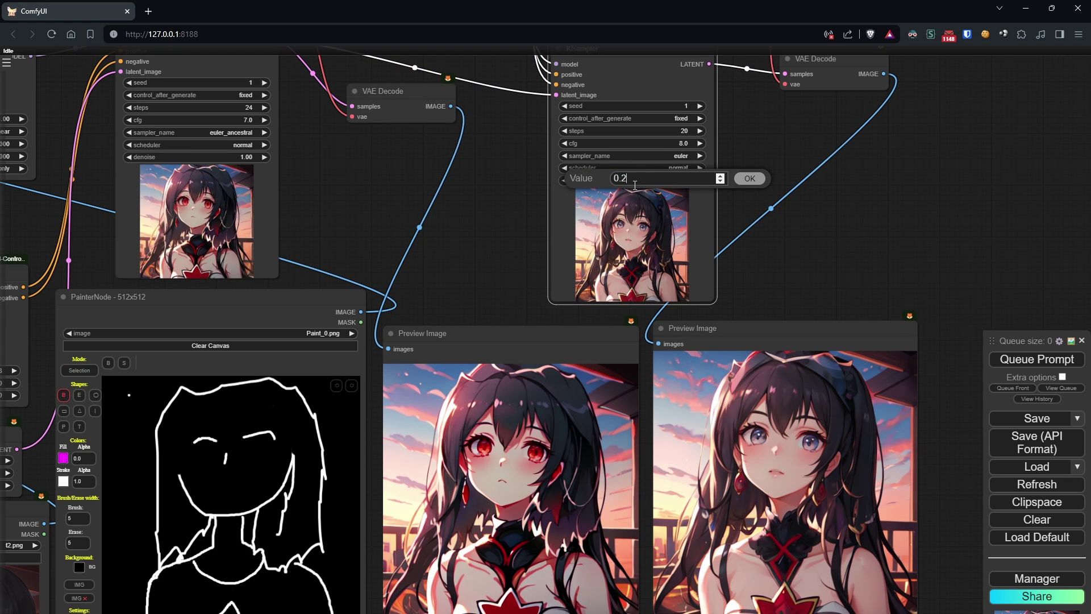
key("Return")
key("ctrl+Return")
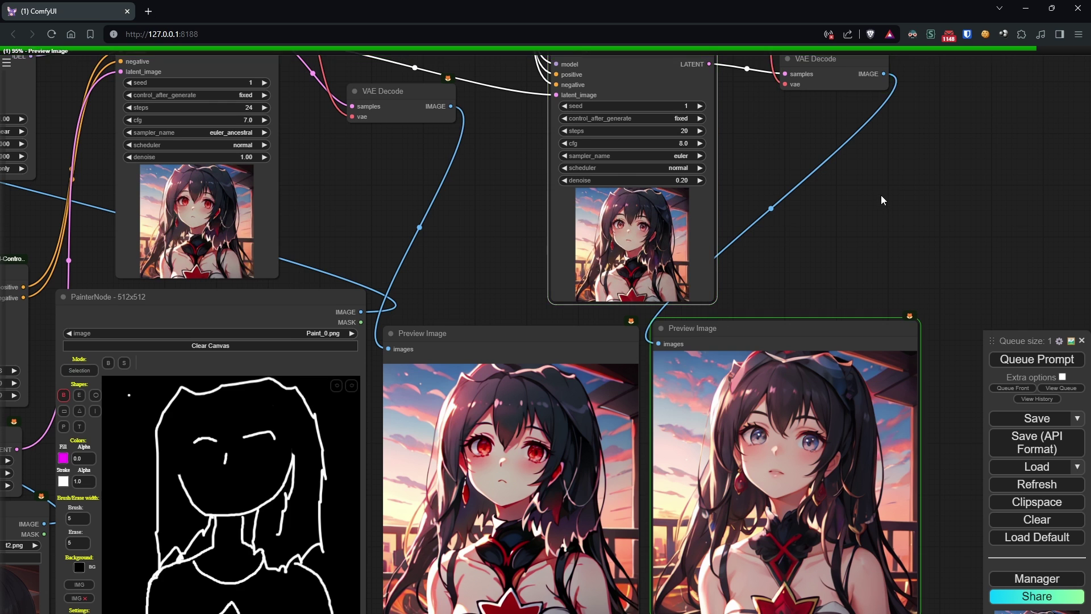
Switch the Load Image node's reference to t3.png, queue the prompt and view both previews
left_click_drag(881, 196, 854, 71)
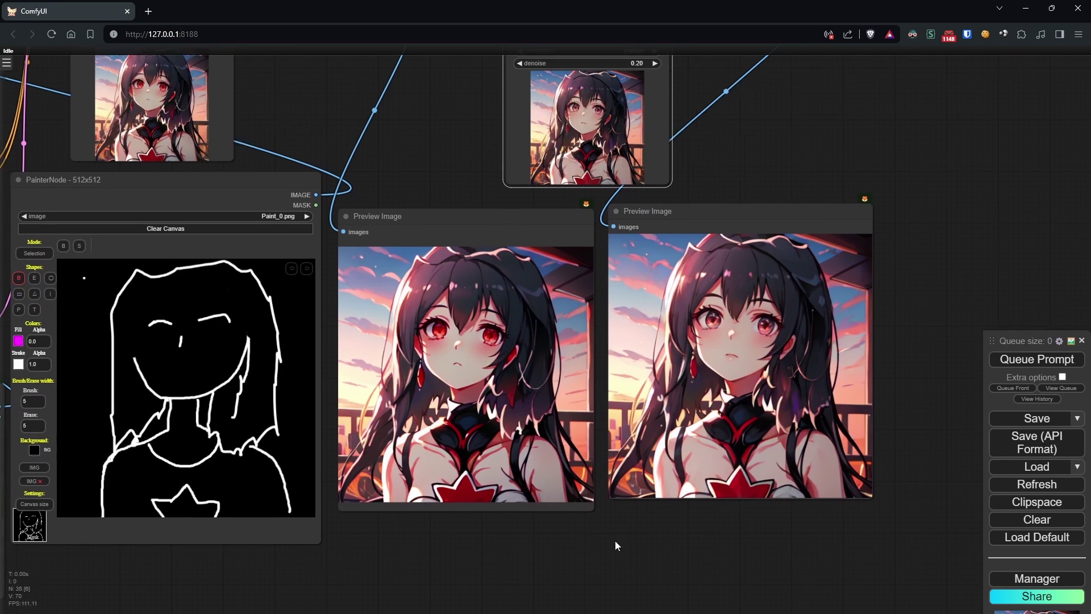
mouse_move(615, 541)
left_mouse_down()
mouse_move(681, 469)
mouse_move(858, 479)
mouse_move(943, 468)
mouse_move(748, 514)
left_mouse_up()
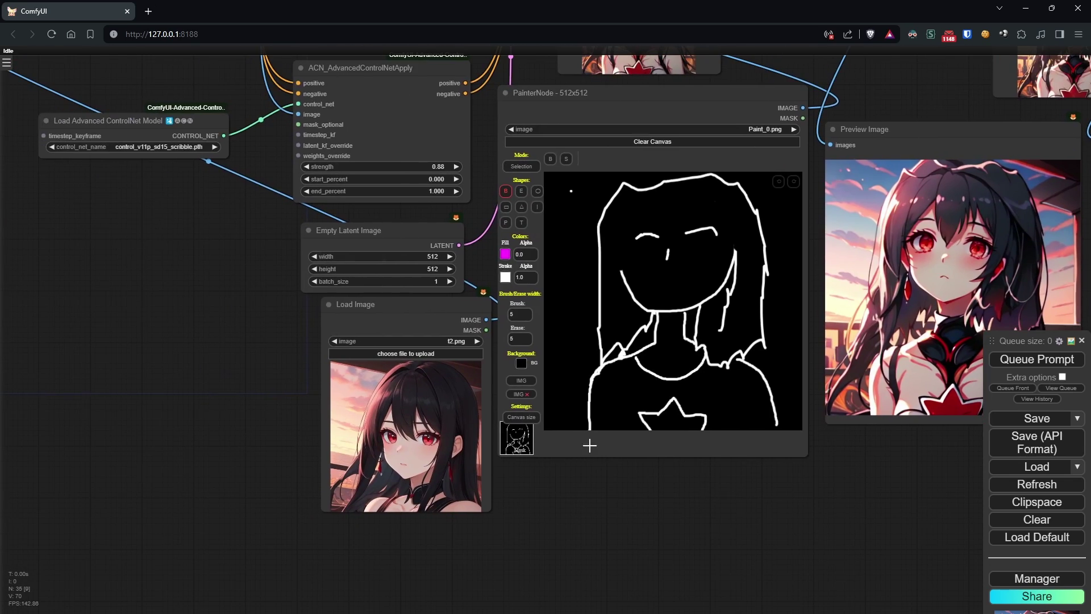
left_click_drag(266, 382, 691, 567)
left_click_drag(212, 340, 86, 197)
left_click_drag(412, 419, 3, 315)
mouse_move(586, 484)
left_mouse_down()
mouse_move(476, 485)
mouse_move(437, 520)
mouse_move(409, 523)
left_mouse_up()
left_click(193, 316)
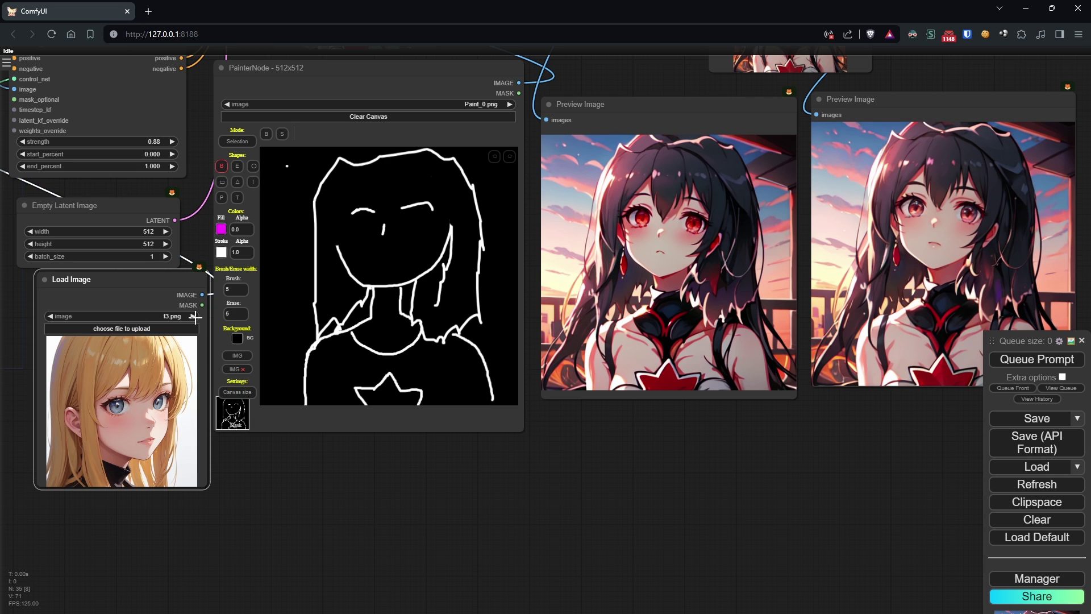
left_click(1029, 361)
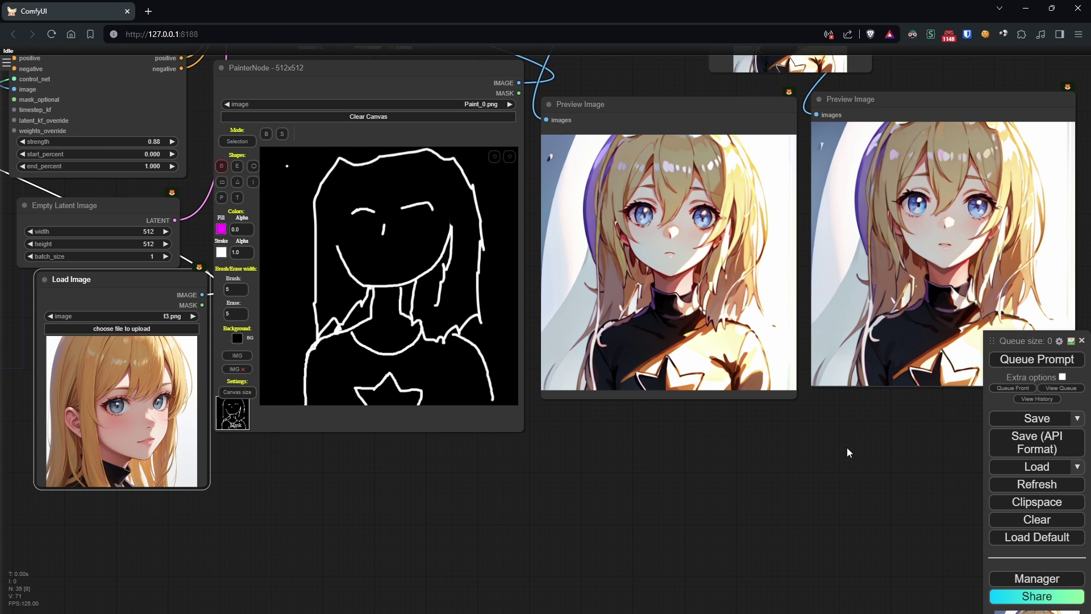
mouse_move(846, 448)
left_mouse_down()
mouse_move(733, 456)
mouse_move(750, 461)
left_mouse_up()
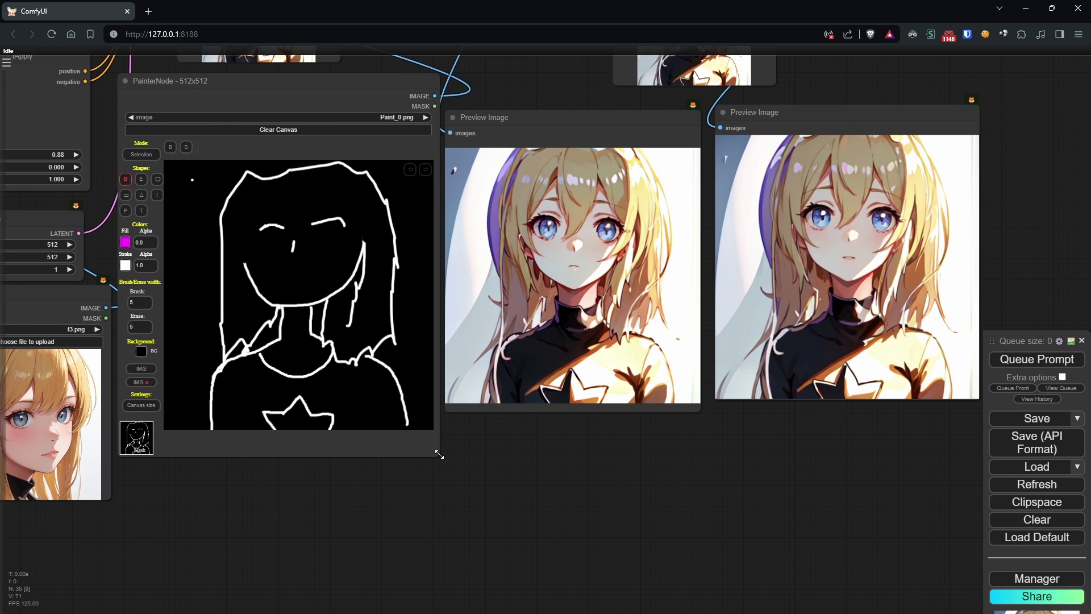
Lower the two Preview Image nodes and place the Load Image node above the first one, beside the PainterNode
mouse_move(39, 306)
left_mouse_down()
mouse_move(514, 402)
mouse_move(49, 307)
left_mouse_up()
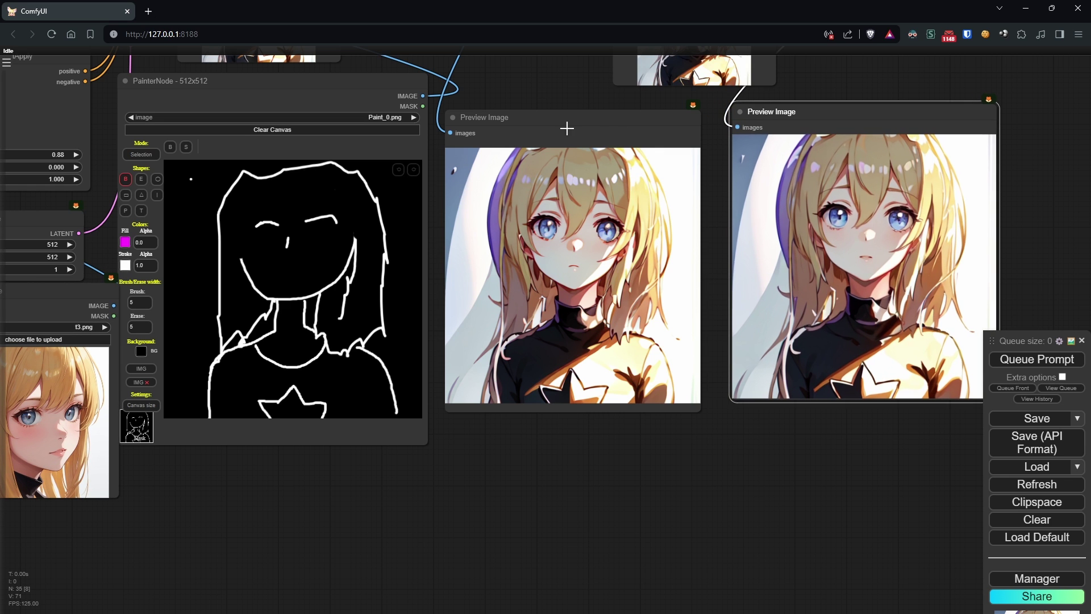
left_click_drag(565, 127, 582, 268)
left_click_drag(754, 112, 759, 260)
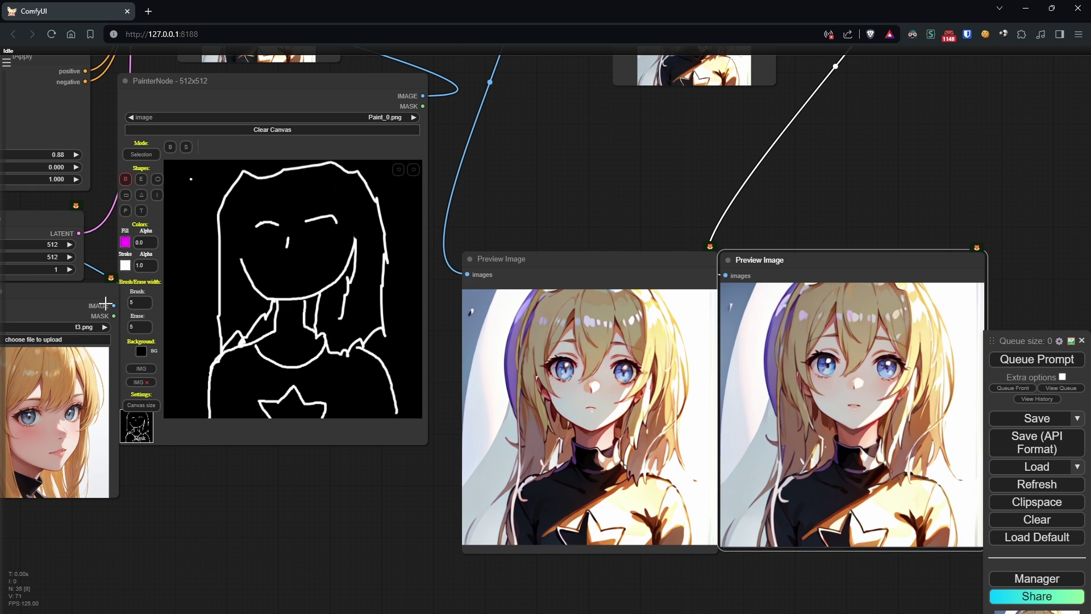
left_click_drag(105, 304, 605, 70)
Switch the reference image to t4.png, queue the prompt and view both previews
left_click(604, 92)
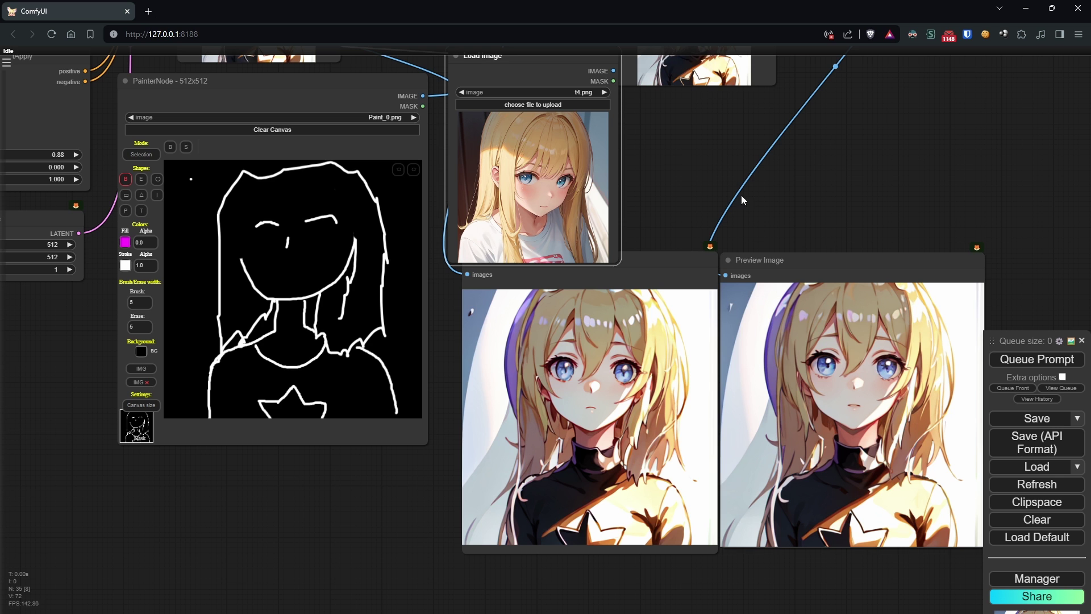
left_click(1030, 364)
left_click_drag(951, 193, 866, 197)
scroll(845, 203, "up", 1)
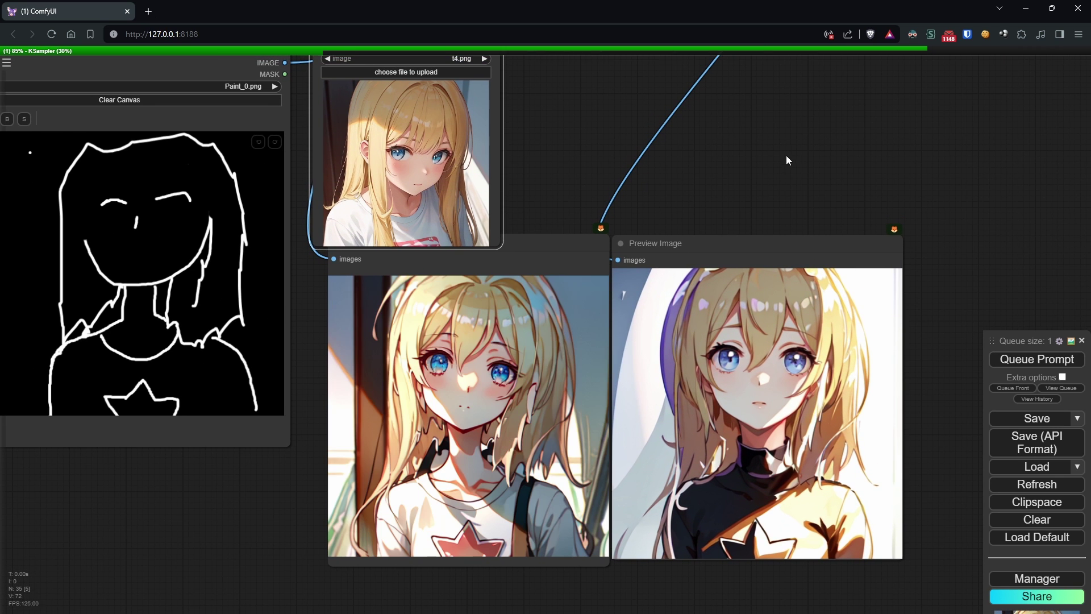
left_click_drag(793, 156, 796, 169)
Change the reference image to t5.png and queue the prompt
left_click(488, 72)
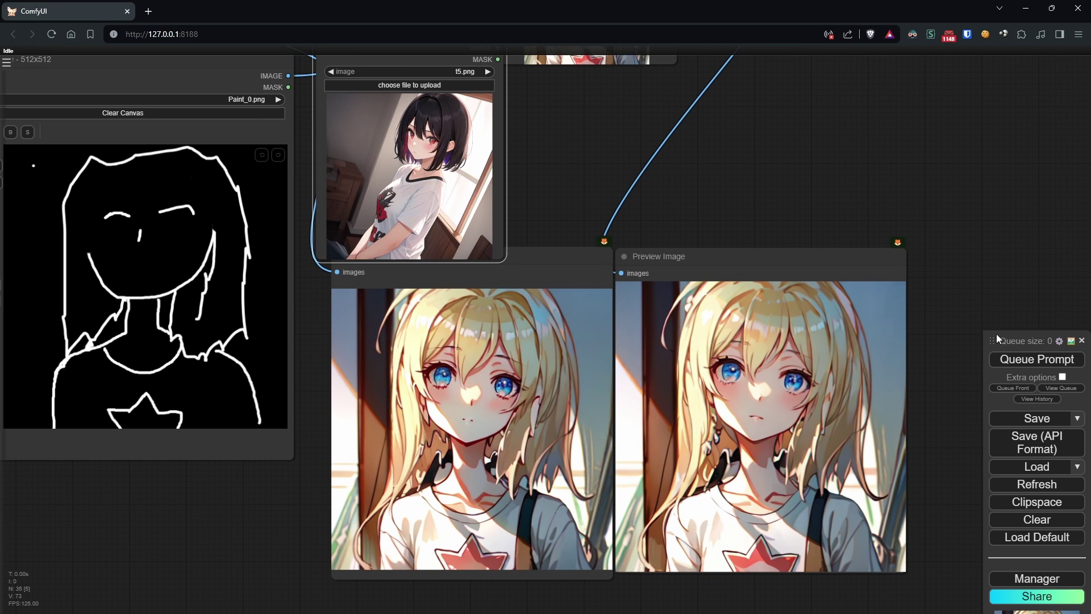
left_click(1023, 360)
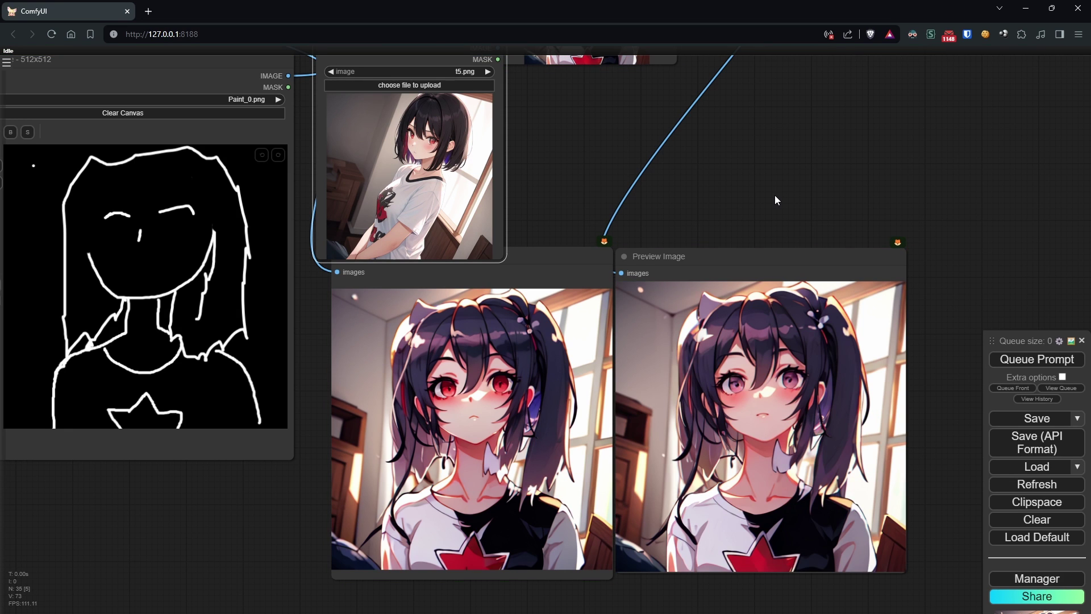
mouse_move(764, 149)
left_mouse_down()
mouse_move(774, 359)
mouse_move(769, 320)
left_mouse_up()
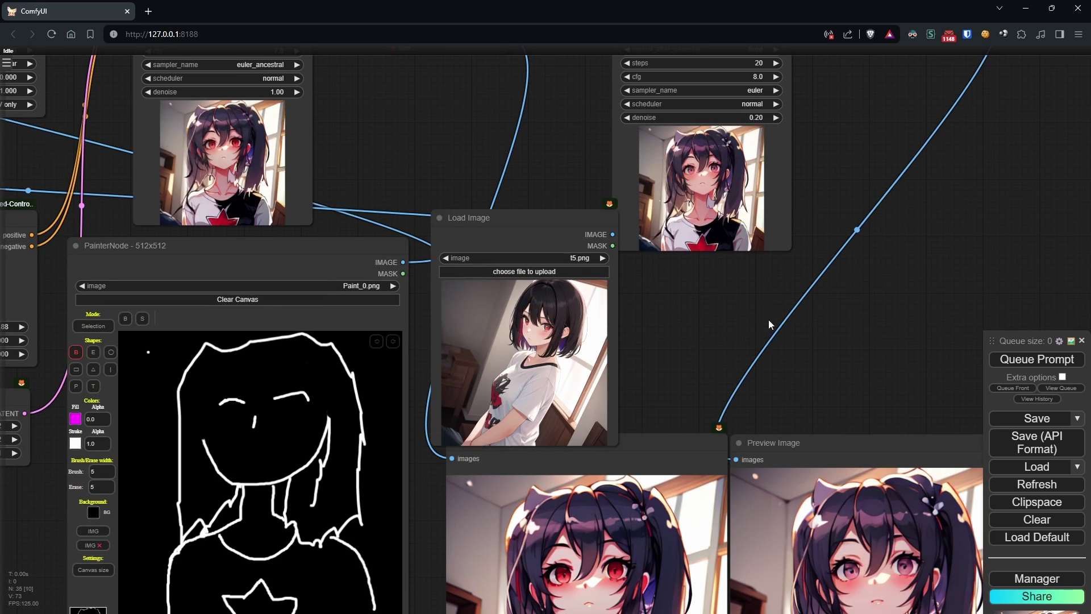
Load t6.png as the reference image, queue the prompt and view the two previews
left_click_drag(673, 288, 382, 165)
left_click(1009, 361)
left_click_drag(708, 248, 693, 206)
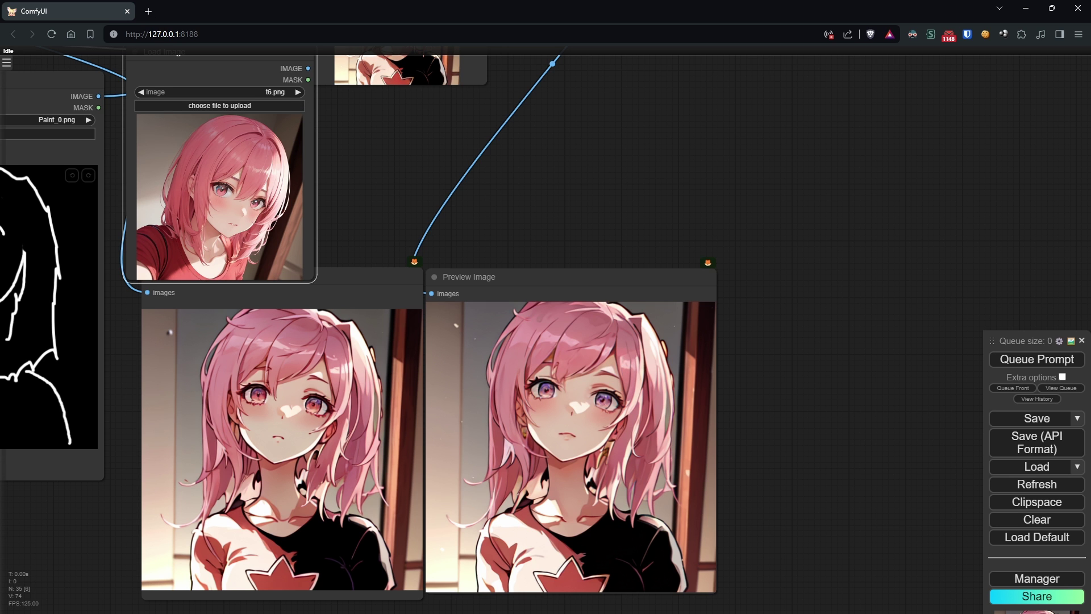
Add "closed eyes" back to the end of the positive prompt, queue the prompt and compare both previews
left_click_drag(411, 243, 646, 249)
scroll(645, 226, "down", 3)
left_click_drag(46, 451, 535, 602)
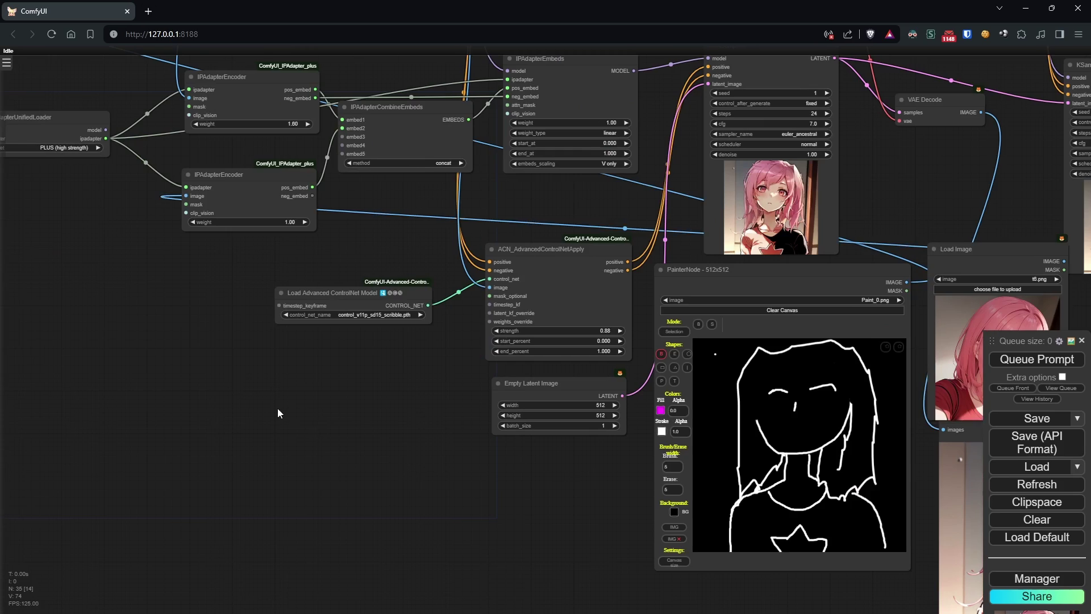
left_click_drag(107, 180, 628, 382)
left_click_drag(345, 126, 317, 128)
scroll(377, 111, "up", 5)
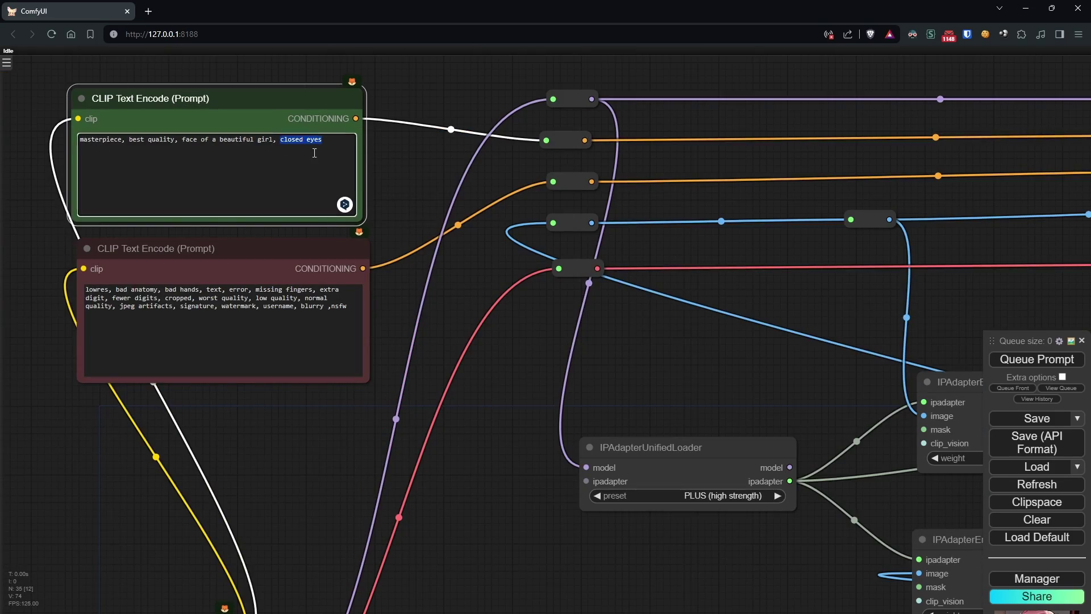
left_click(1001, 359)
left_click_drag(652, 524, 325, 394)
left_click_drag(967, 602, 112, 256)
left_click_drag(853, 273, 330, 137)
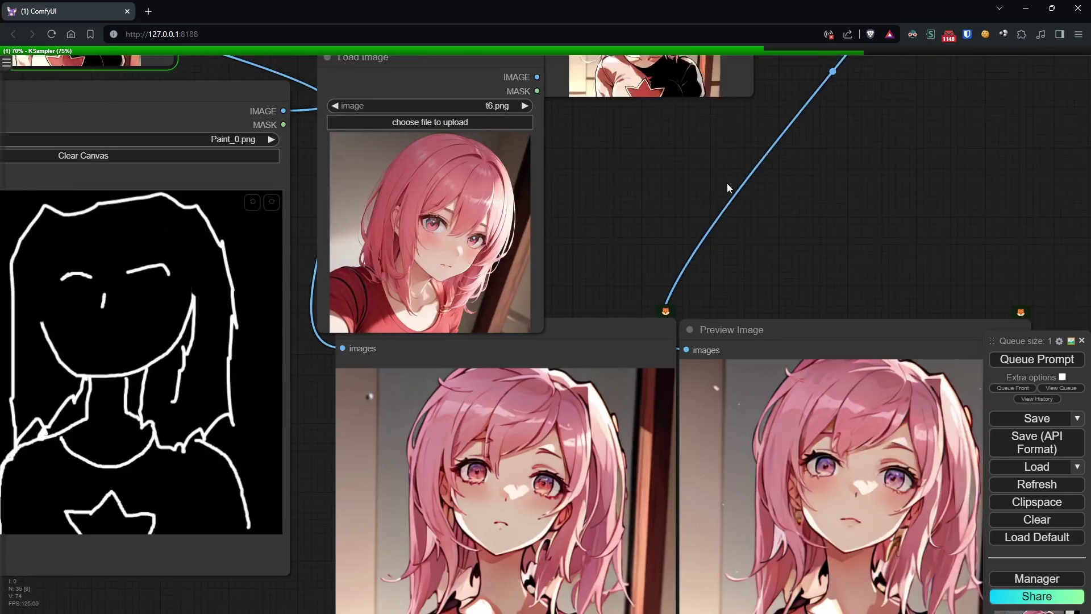
left_click_drag(894, 275, 769, 139)
scroll(780, 93, "down", 1)
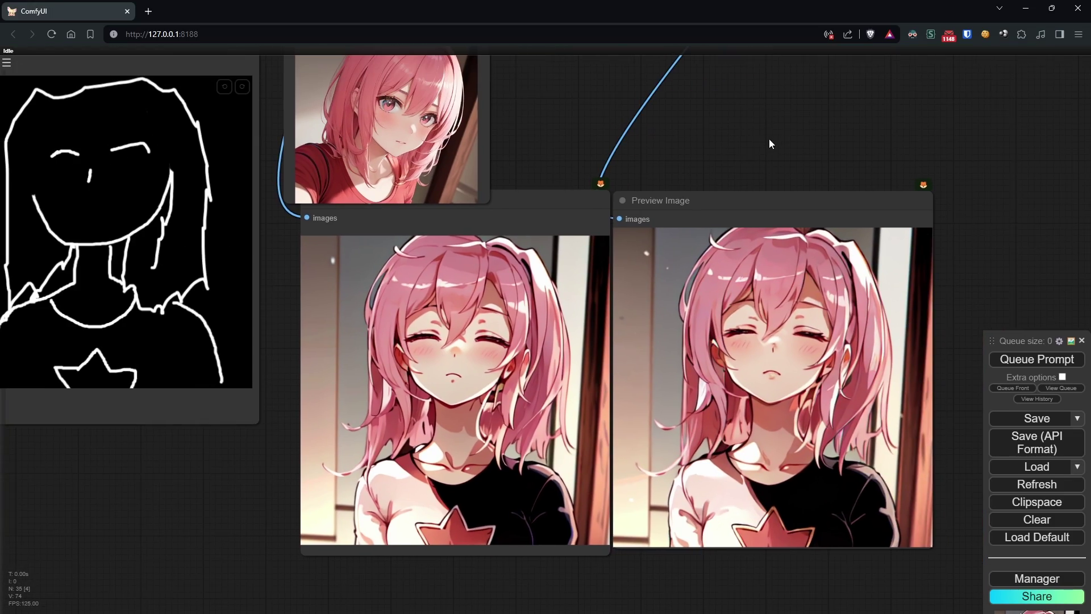